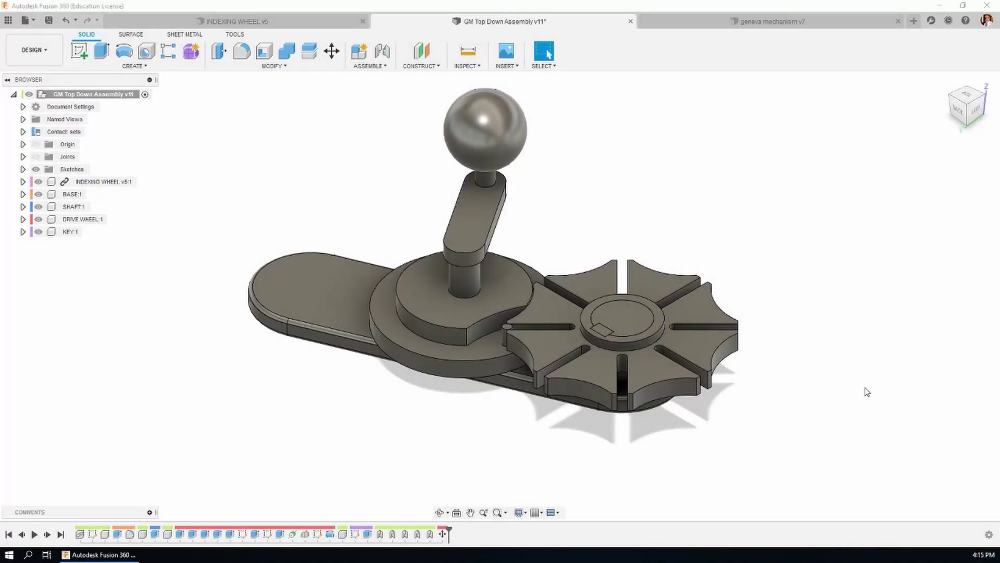
Glance at the geneva mechanism v7 design, then inspect SHAFT:1 and face options without changes
{"action": "left_click", "coordinate": [795, 23]}
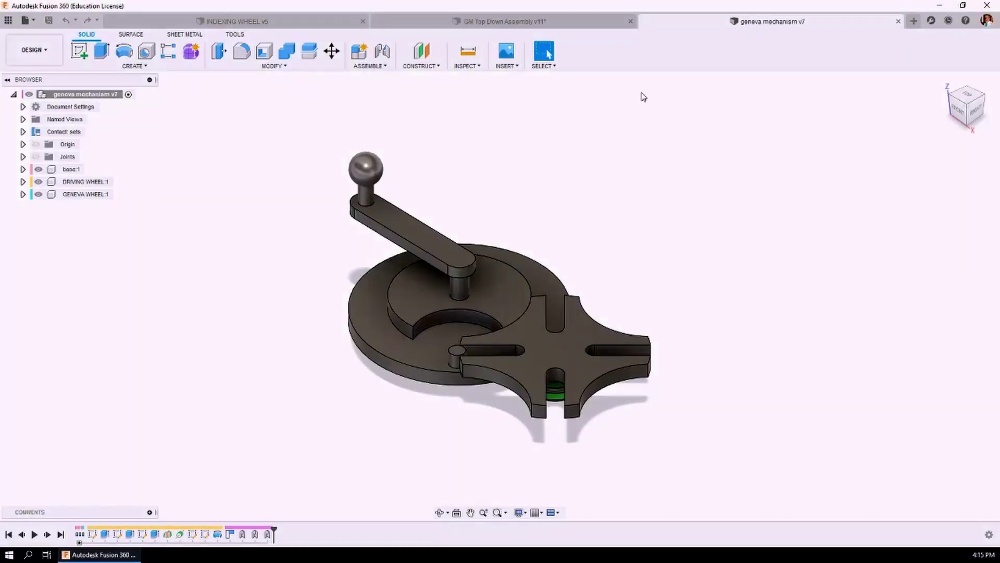
{"action": "left_click", "coordinate": [524, 22]}
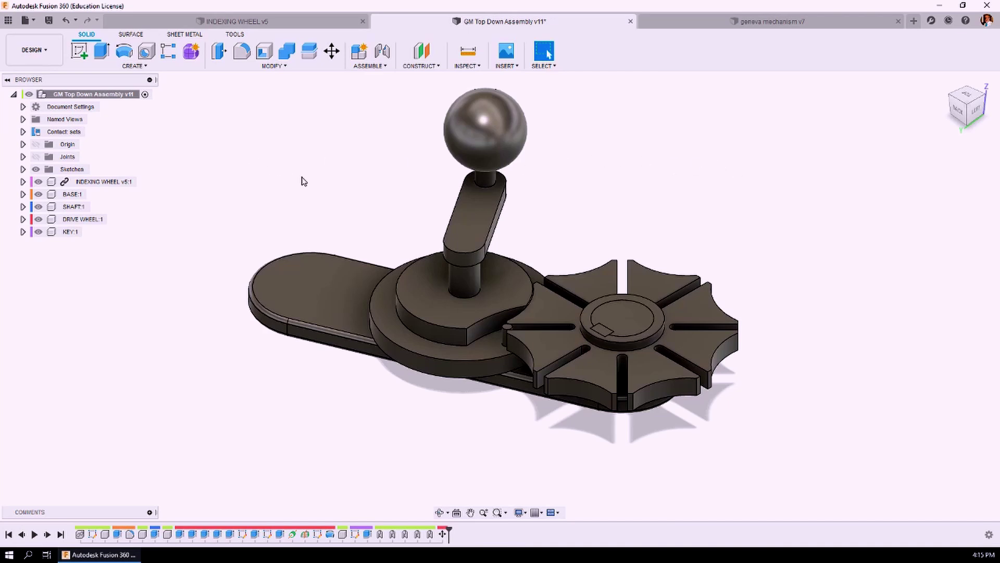
{"action": "left_click", "coordinate": [73, 207]}
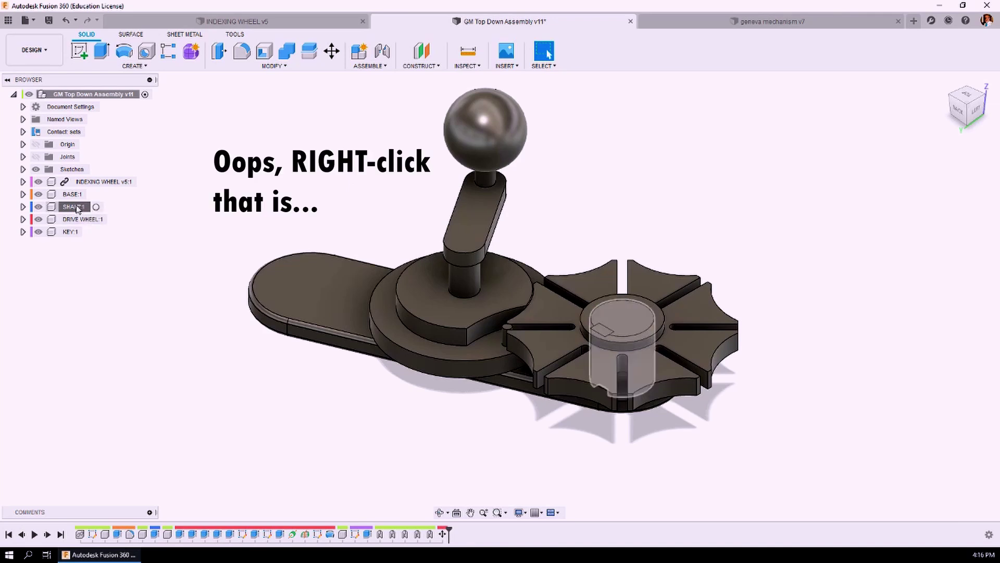
{"action": "right_click", "coordinate": [74, 208]}
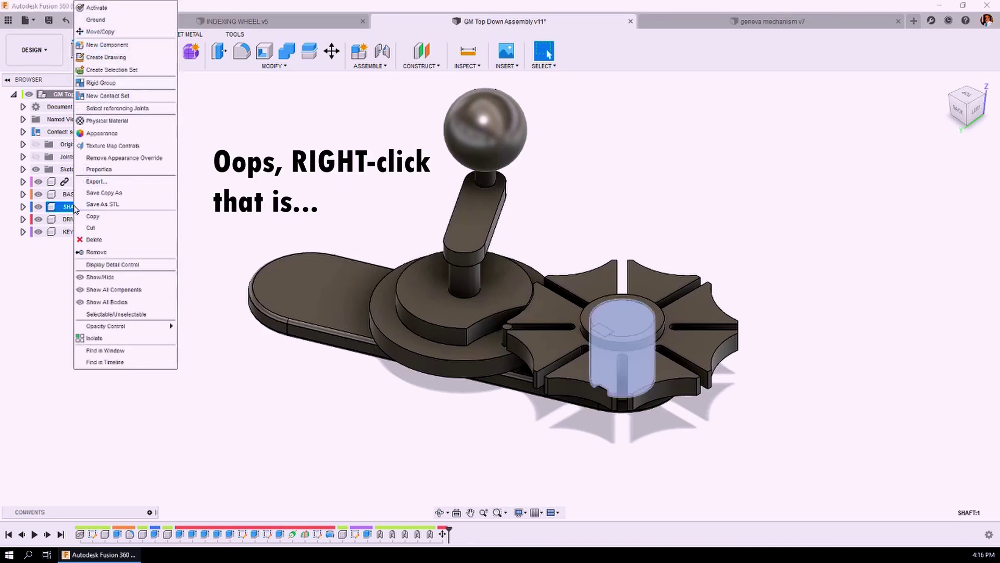
{"action": "left_click", "coordinate": [114, 134]}
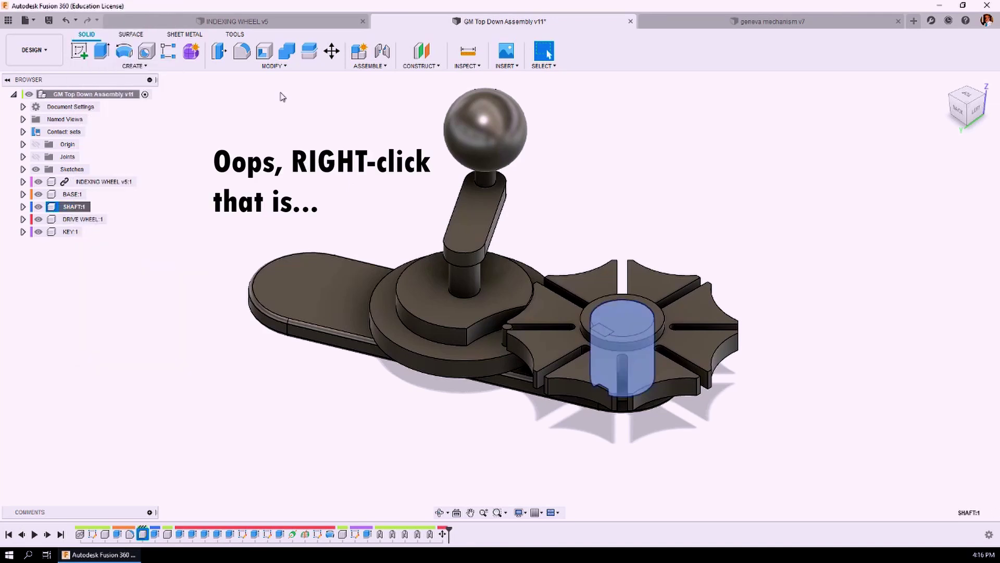
{"action": "left_click", "coordinate": [286, 66]}
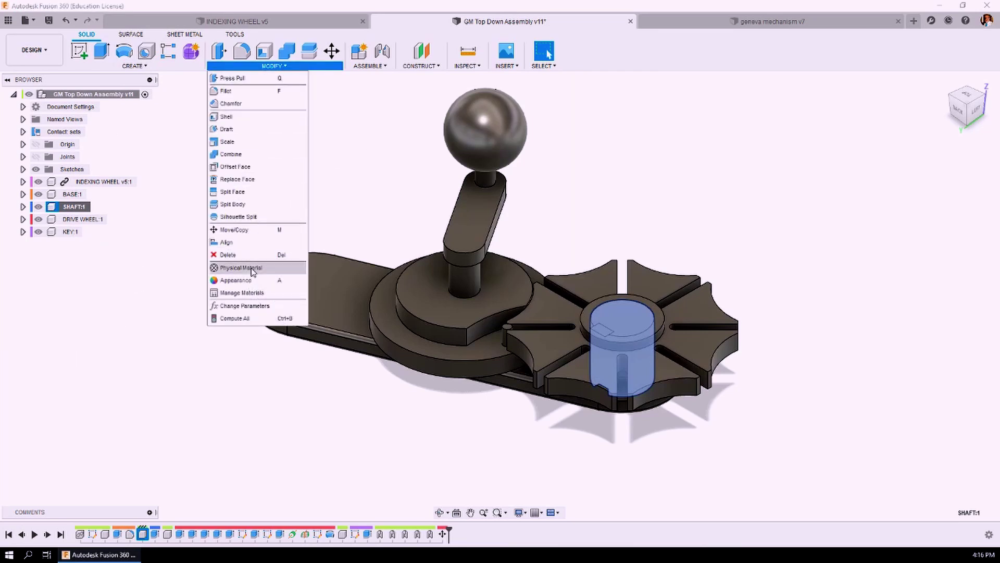
{"action": "left_click", "coordinate": [391, 181]}
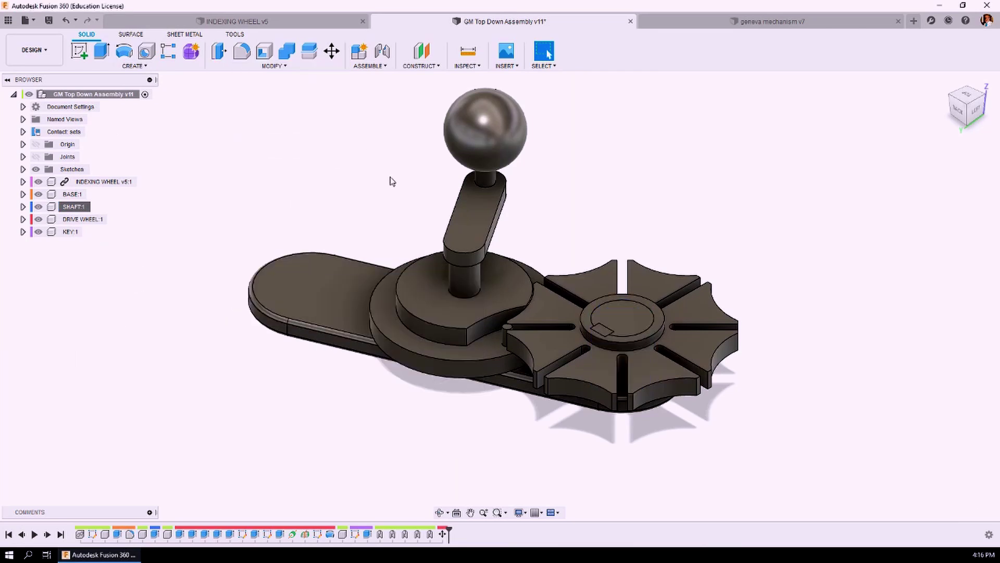
{"action": "right_click", "coordinate": [487, 223]}
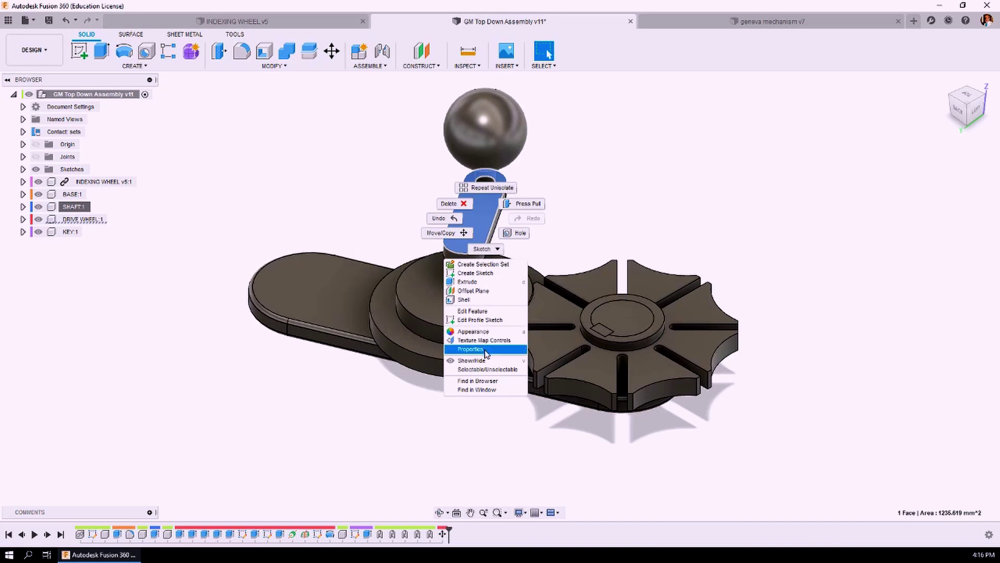
{"action": "left_click", "coordinate": [671, 185]}
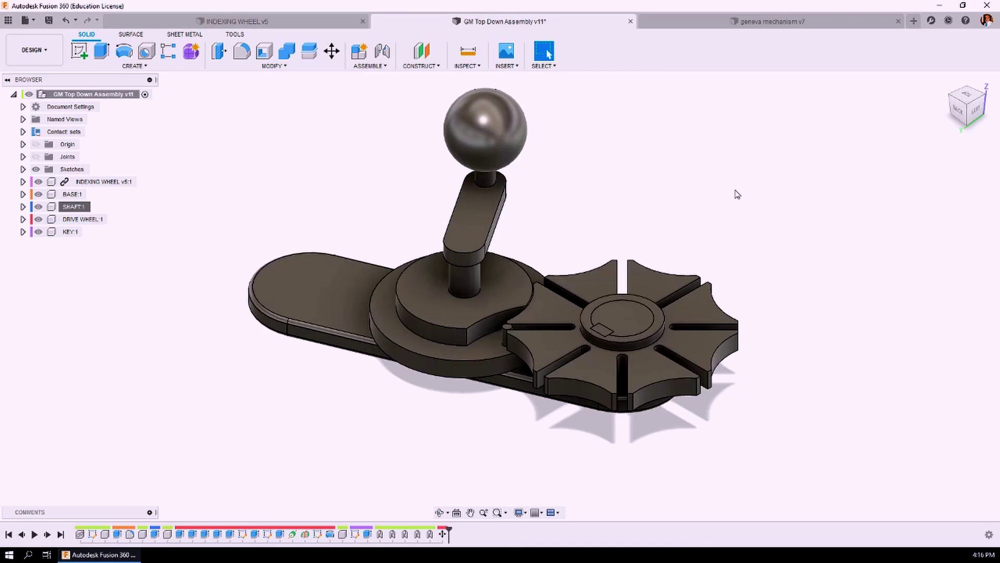
Cycle through INDEXING WHEEL v5 and geneva mechanism v7, returning to GM Top Down Assembly v11
{"action": "left_click", "coordinate": [239, 22]}
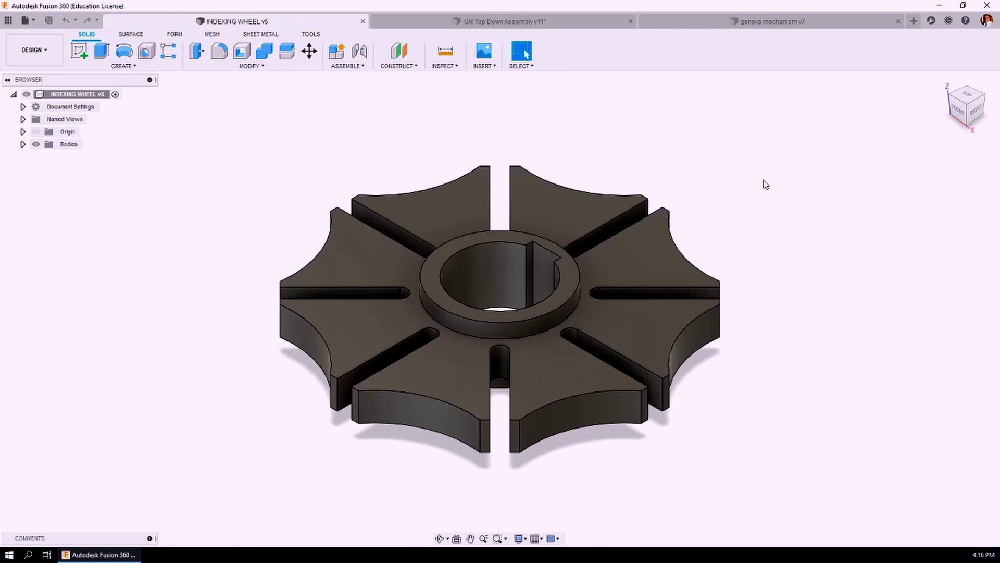
{"action": "left_click", "coordinate": [521, 22]}
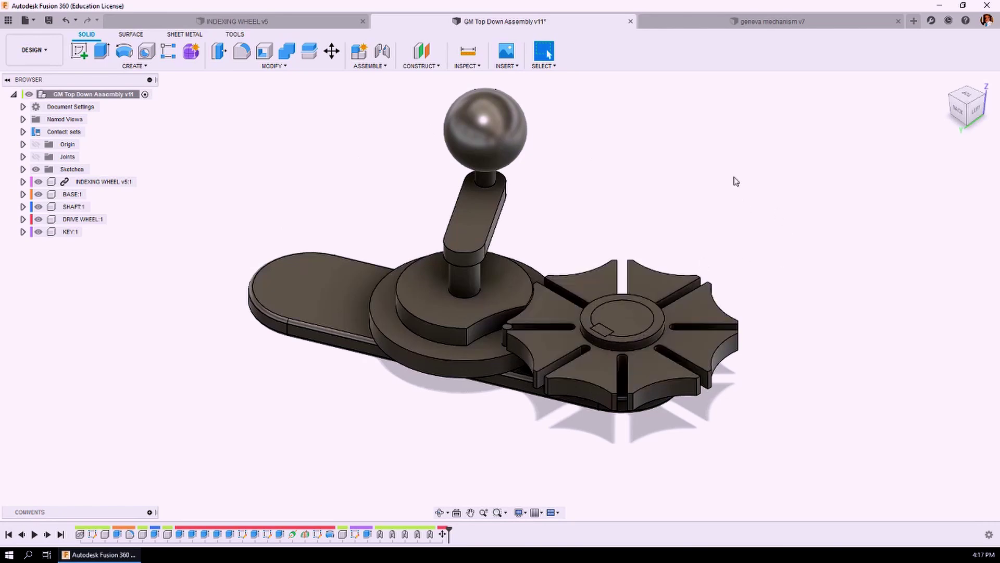
{"action": "left_click", "coordinate": [781, 21]}
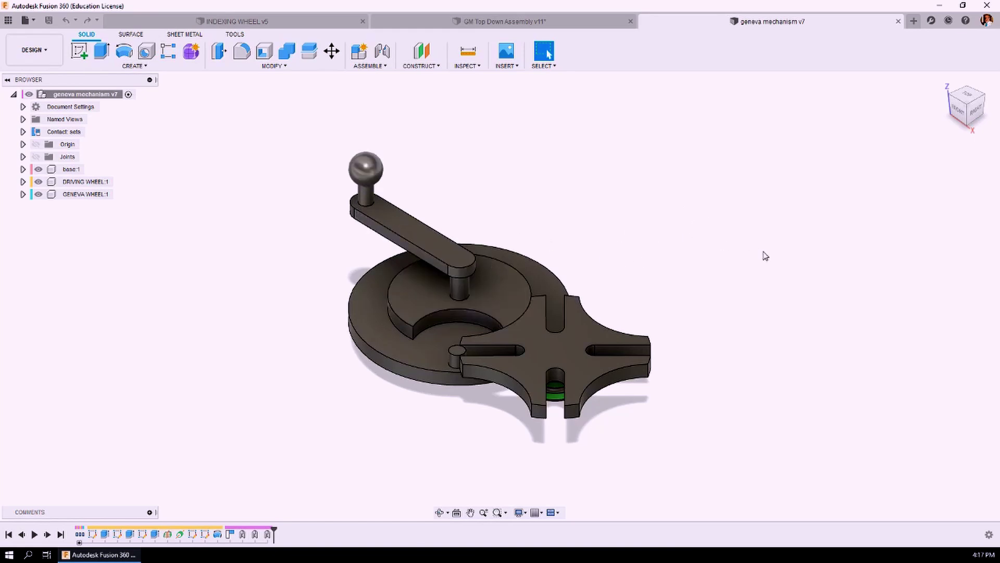
{"action": "key", "text": "ctrl+Tab"}
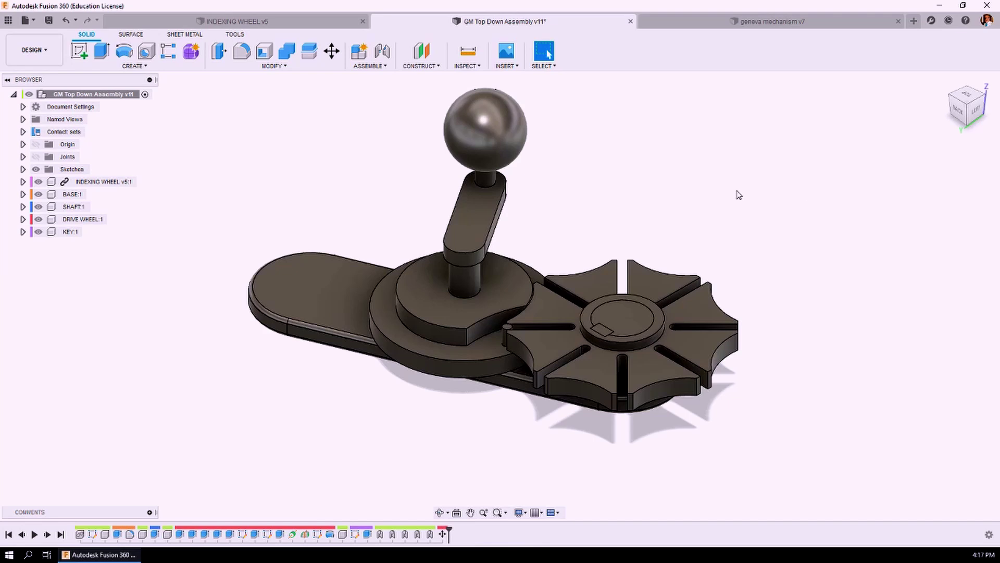
Toggle distinct per-component colours on and off with Shift+N
{"action": "left_click", "coordinate": [466, 66]}
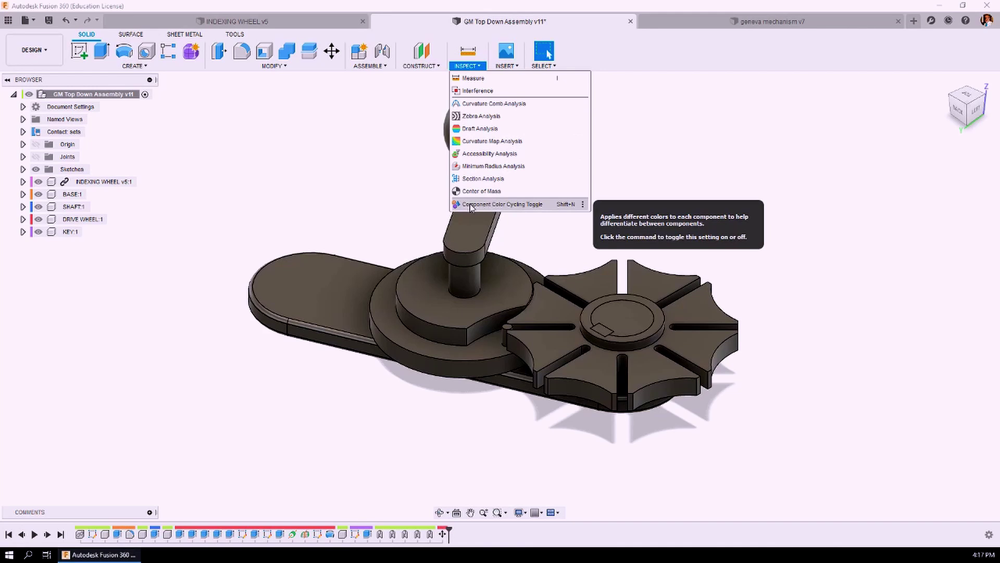
{"action": "left_click", "coordinate": [517, 206]}
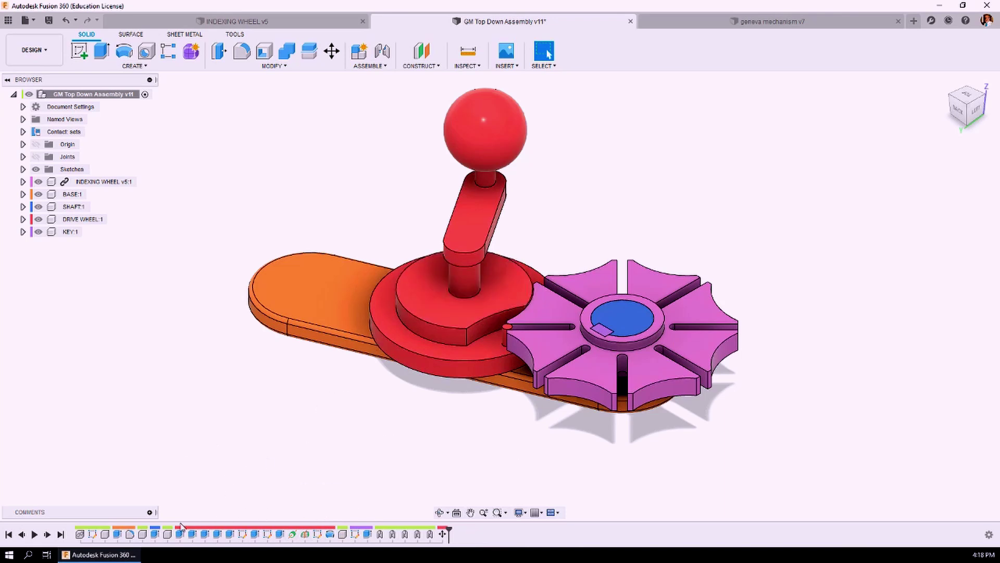
{"action": "left_click", "coordinate": [467, 66]}
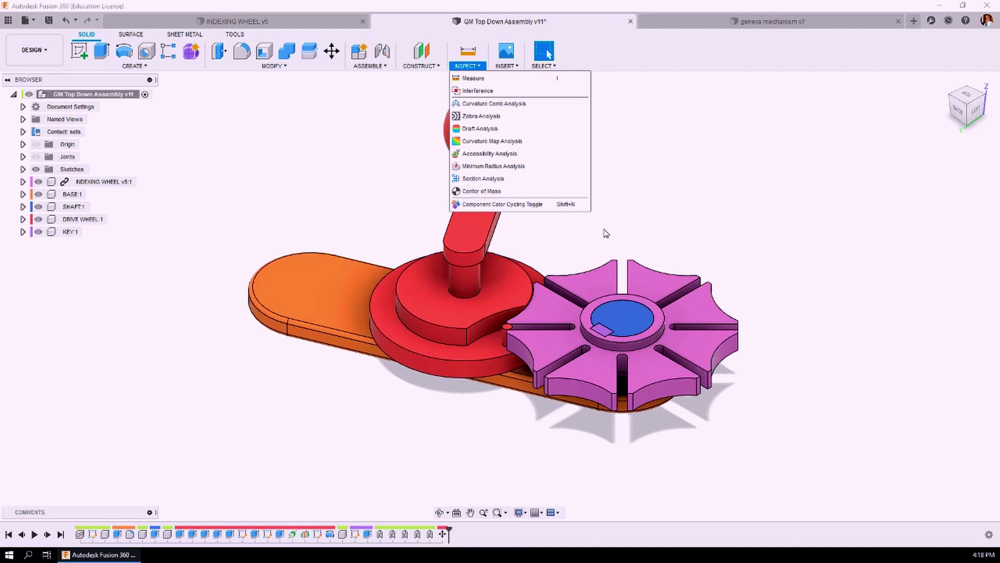
{"action": "key", "text": "shift+n"}
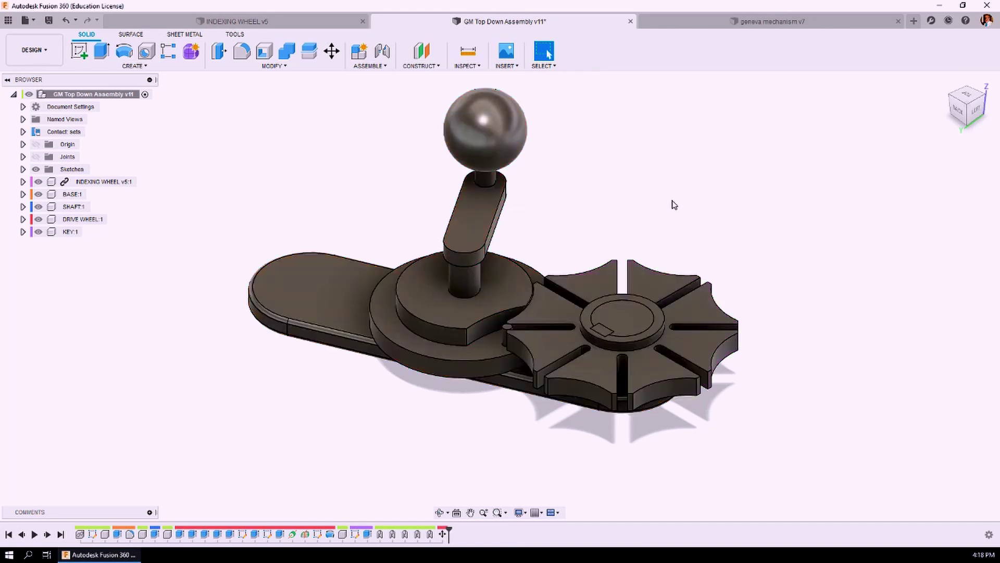
{"action": "key", "text": "shift+n"}
{"action": "key", "text": "shift+n"}
Show BASE:1's properties (Steel, 899.378 g) in an enlarged, repositioned panel and open the account menu
{"action": "right_click", "coordinate": [71, 194]}
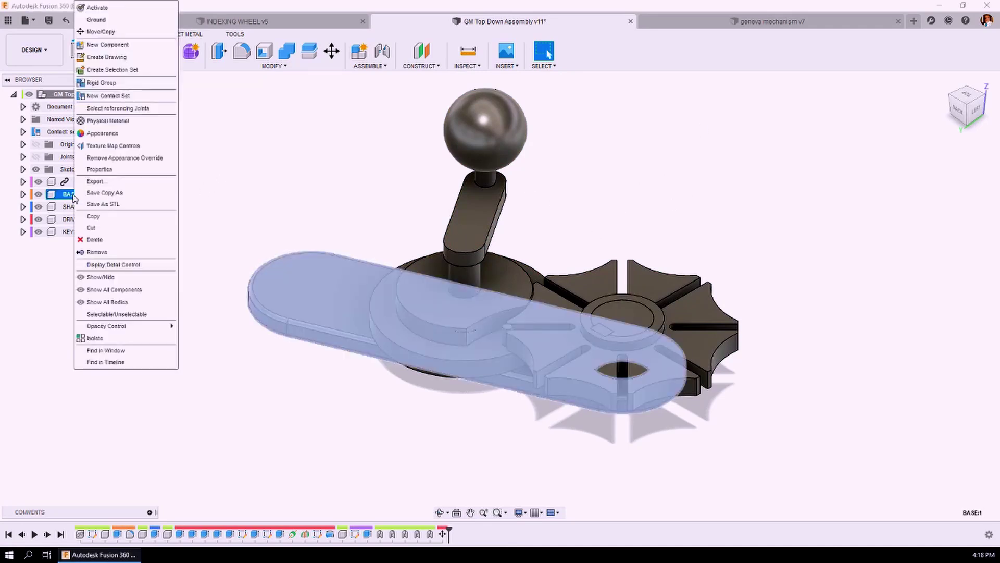
{"action": "left_click", "coordinate": [99, 169]}
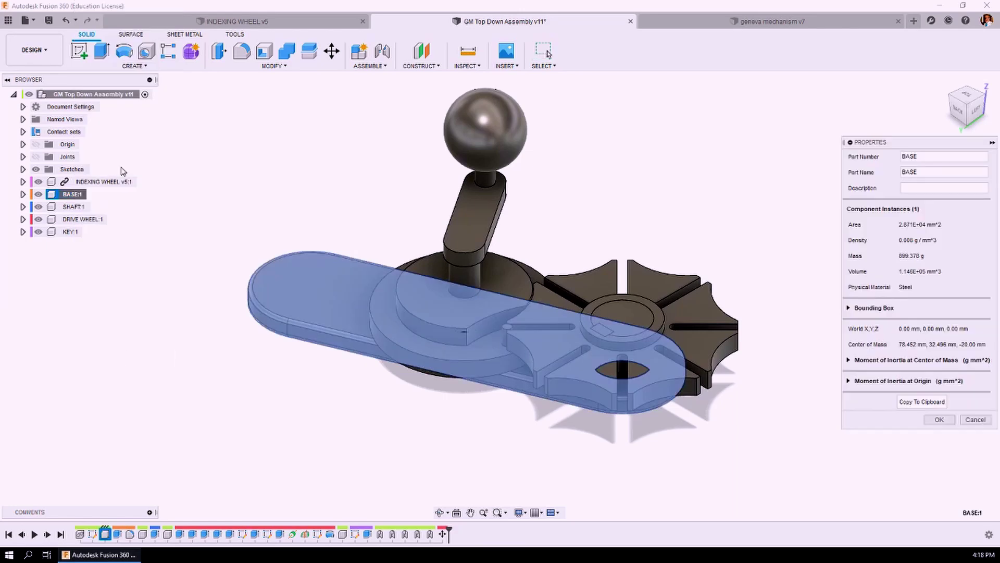
{"action": "left_click_drag", "start_coordinate": [922, 139], "coordinate": [783, 61]}
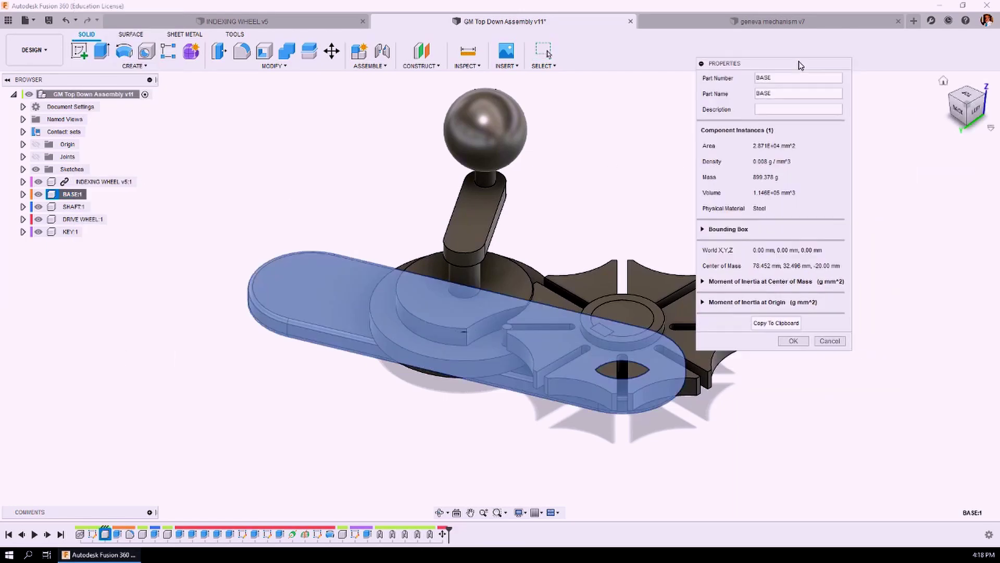
{"action": "left_click_drag", "start_coordinate": [853, 352], "coordinate": [901, 455]}
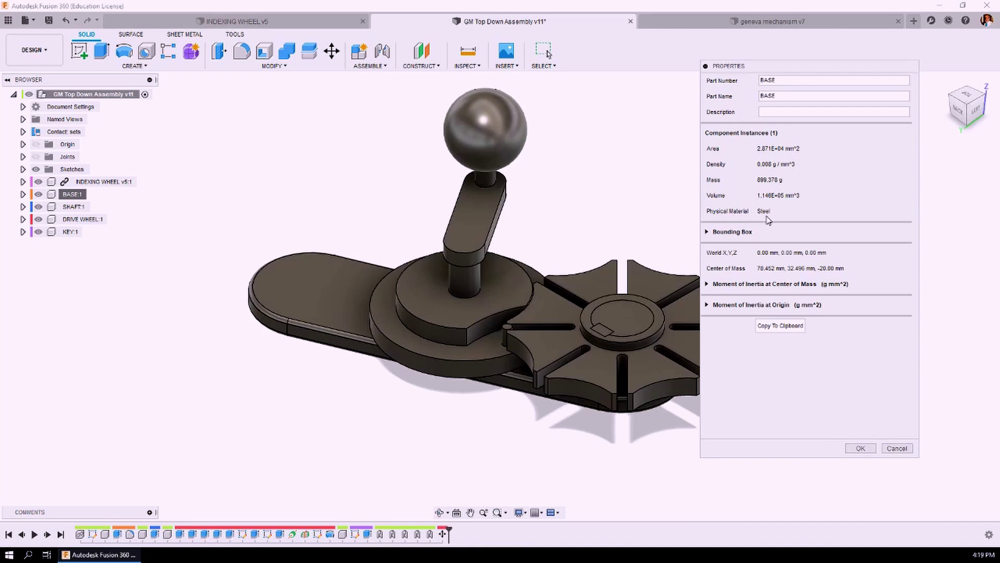
{"action": "left_click", "coordinate": [986, 21]}
Check the Material preferences: default physical material Metal / Steel, appearance Steel - Satin
{"action": "left_click", "coordinate": [950, 47]}
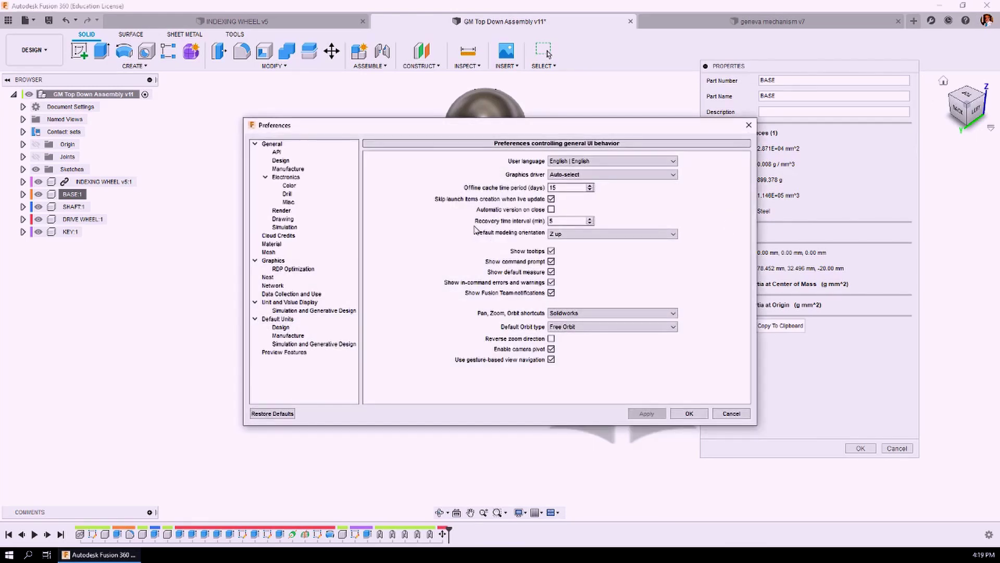
{"action": "left_click", "coordinate": [280, 160]}
{"action": "left_click", "coordinate": [272, 244]}
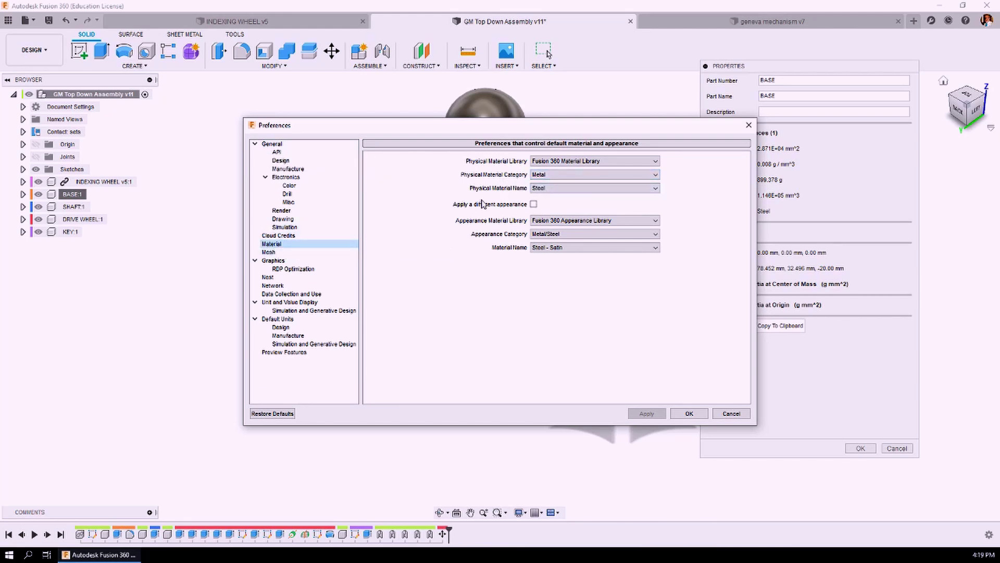
{"action": "left_click", "coordinate": [656, 175]}
{"action": "left_click", "coordinate": [656, 175]}
{"action": "left_click", "coordinate": [655, 188]}
{"action": "left_click", "coordinate": [655, 188]}
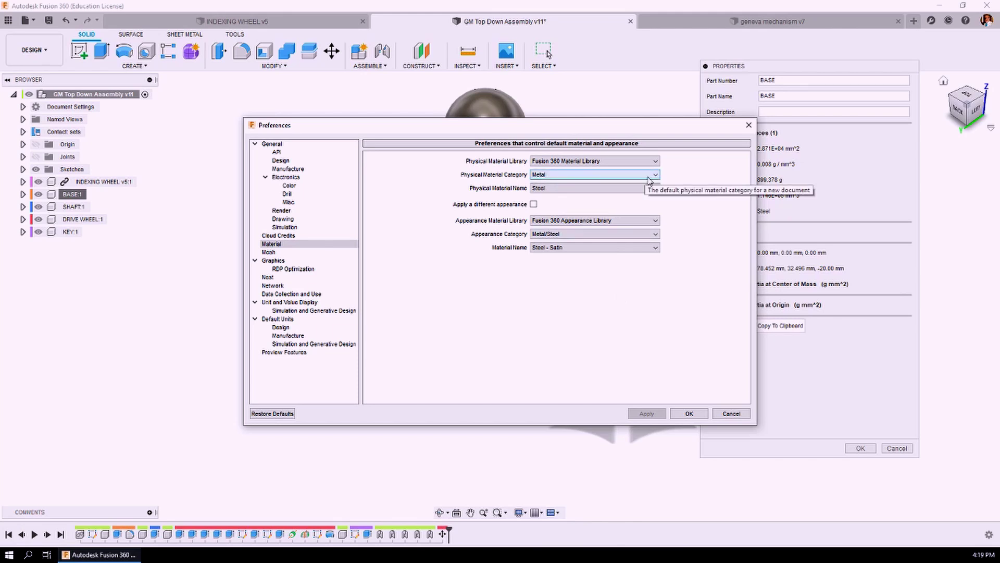
Cancel Preferences, expand Moment of Inertia and Bounding Box (207.821 × 121.229 × 10 mm), and copy BASE's properties
{"action": "left_click", "coordinate": [731, 413]}
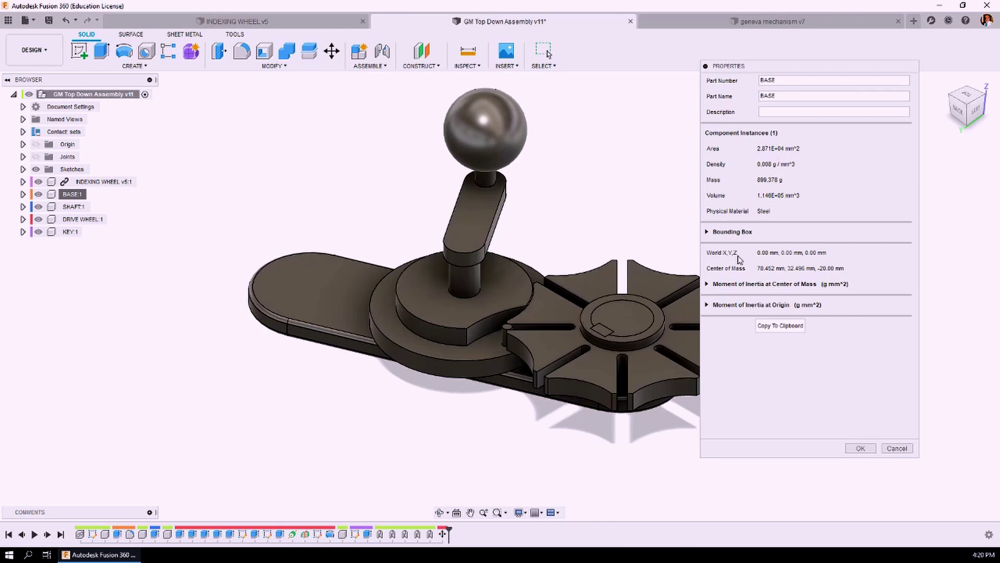
{"action": "left_click", "coordinate": [708, 284]}
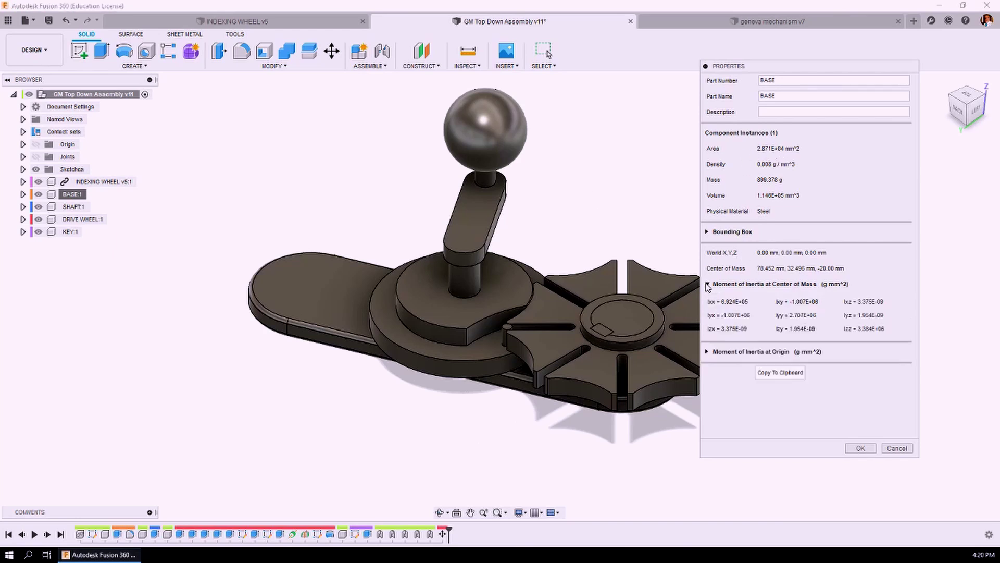
{"action": "left_click", "coordinate": [707, 352]}
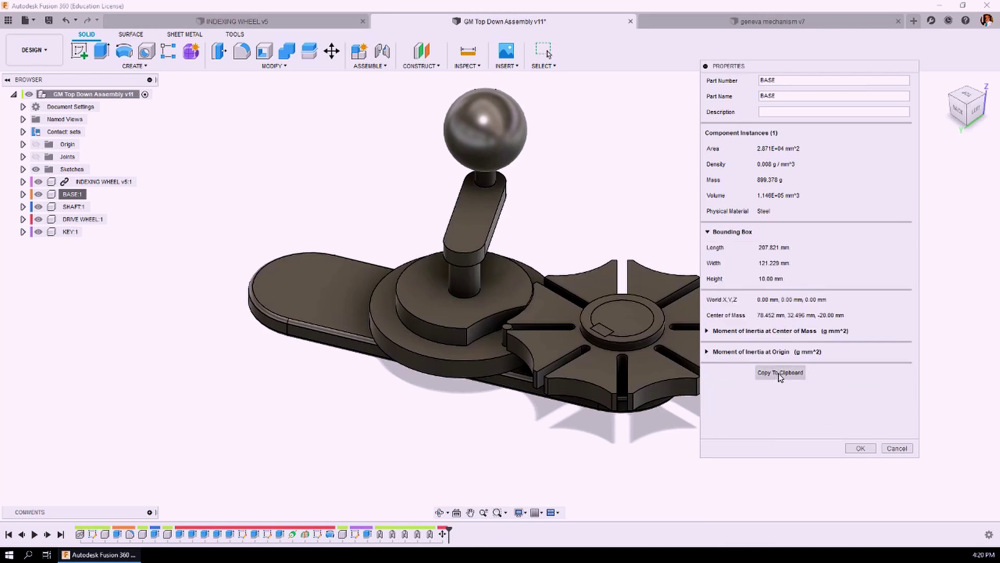
{"action": "left_click", "coordinate": [780, 373]}
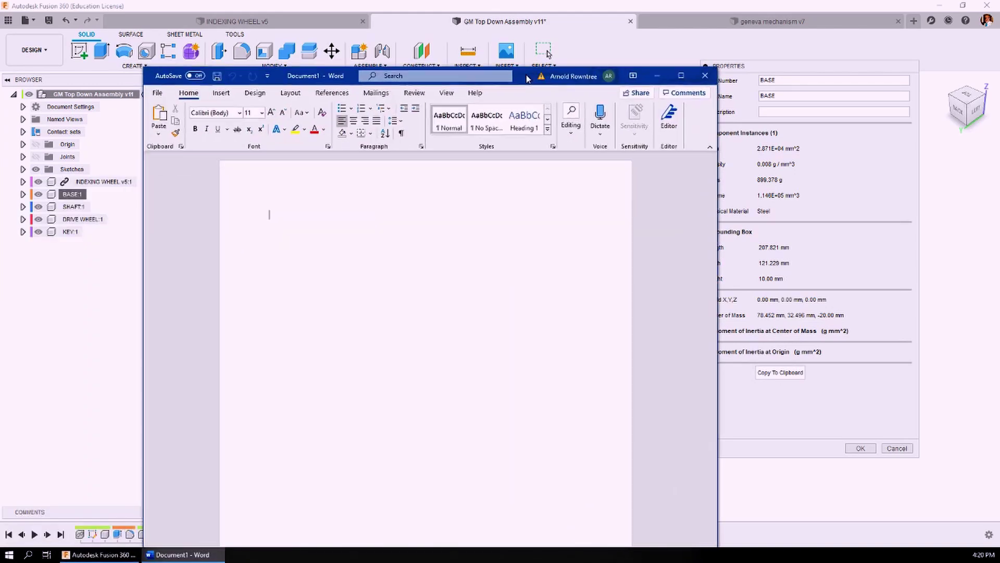
Paste BASE's properties into Word, return to the top, and close Word
{"action": "key", "text": "ctrl+v"}
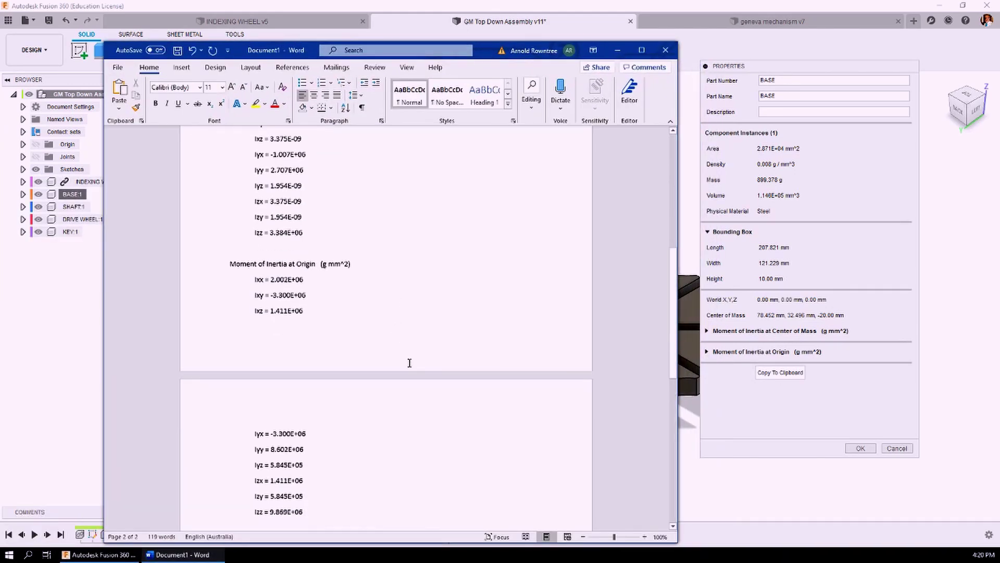
{"action": "scroll", "coordinate": [410, 363], "scroll_direction": "up", "scroll_amount": 10}
{"action": "scroll", "coordinate": [381, 325], "scroll_direction": "down", "scroll_amount": 4}
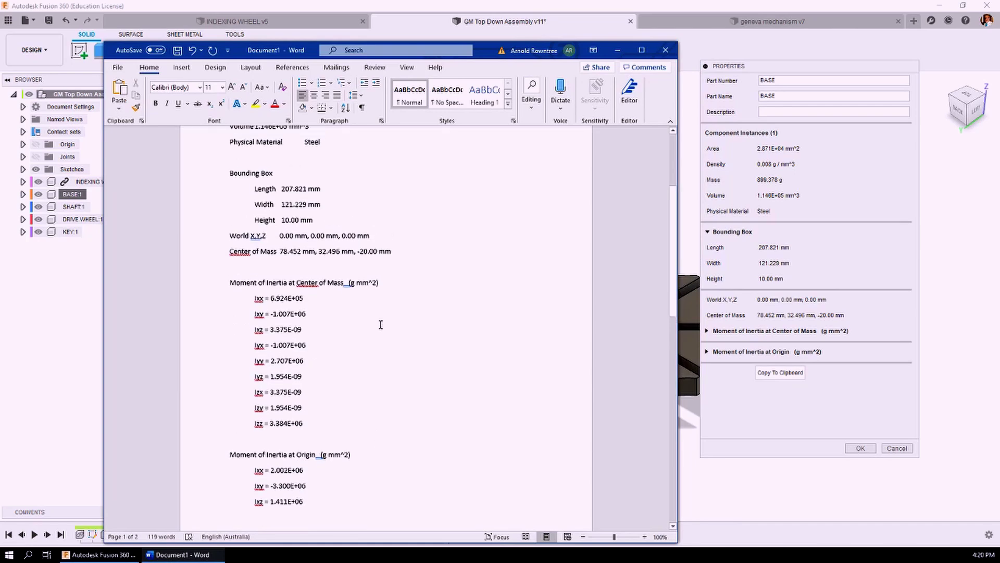
{"action": "scroll", "coordinate": [381, 324], "scroll_direction": "up", "scroll_amount": 4}
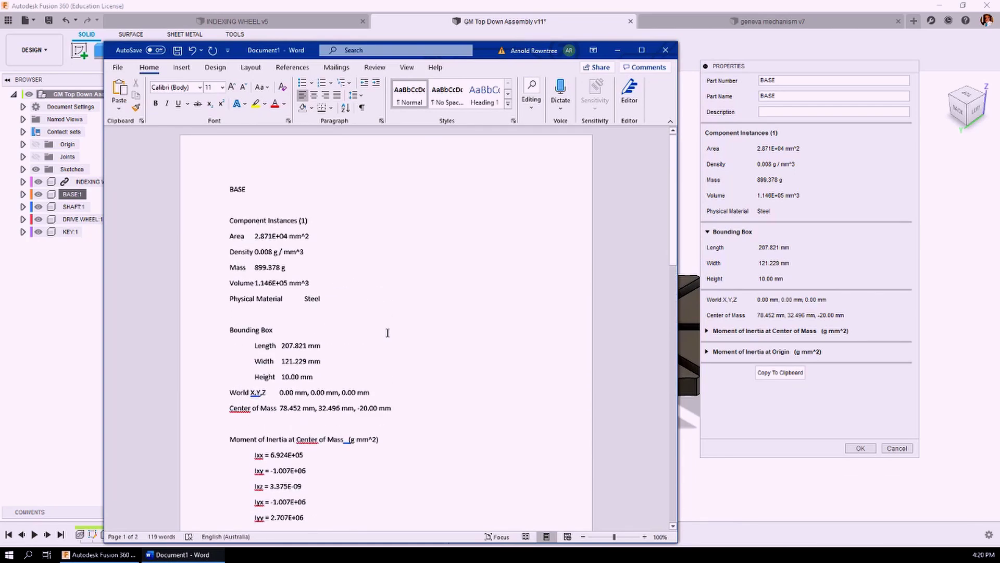
{"action": "left_click", "coordinate": [665, 50]}
Discard the Word document, close Properties, and toggle component colours on and off with Shift+N
{"action": "left_click", "coordinate": [496, 297]}
{"action": "left_click", "coordinate": [860, 448]}
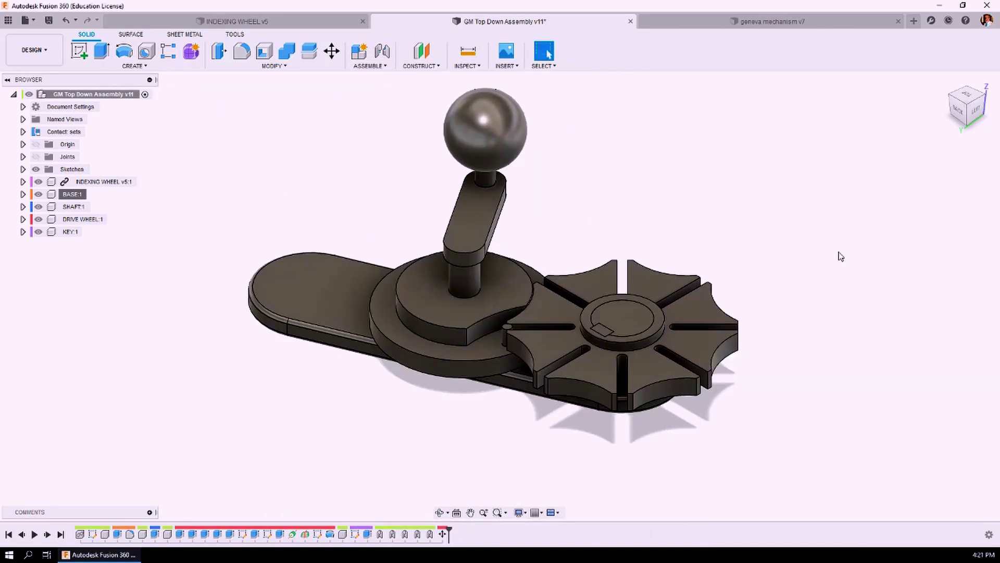
{"action": "key", "text": "shift+n"}
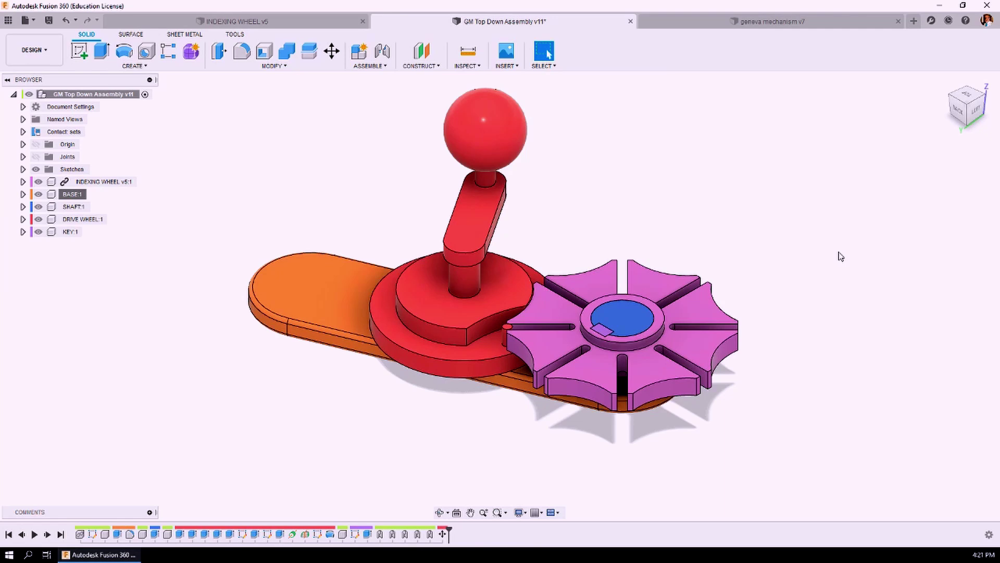
{"action": "key", "text": "shift+n"}
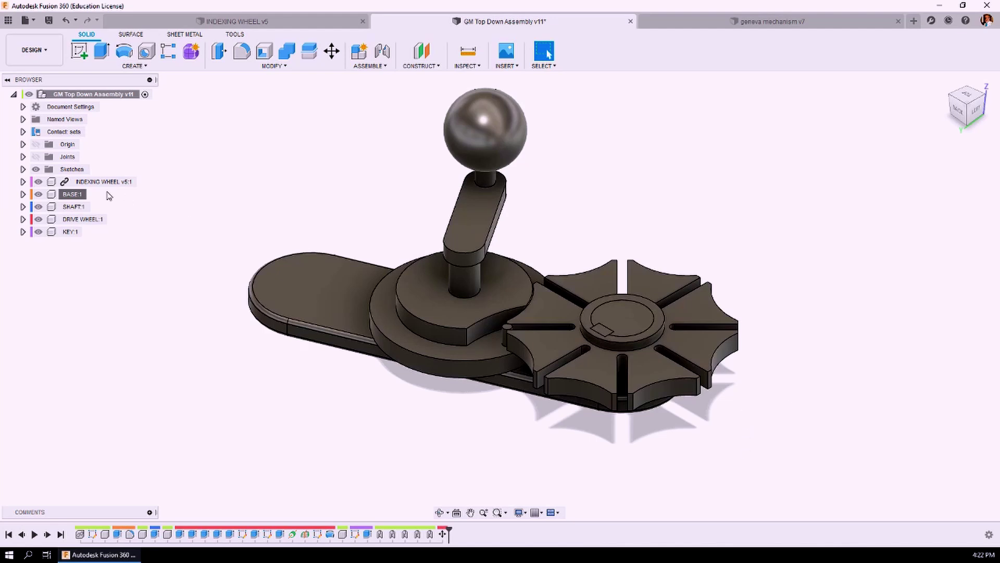
Try BASE:1's options and the Appearance panel, closing both without changes
{"action": "right_click", "coordinate": [67, 195]}
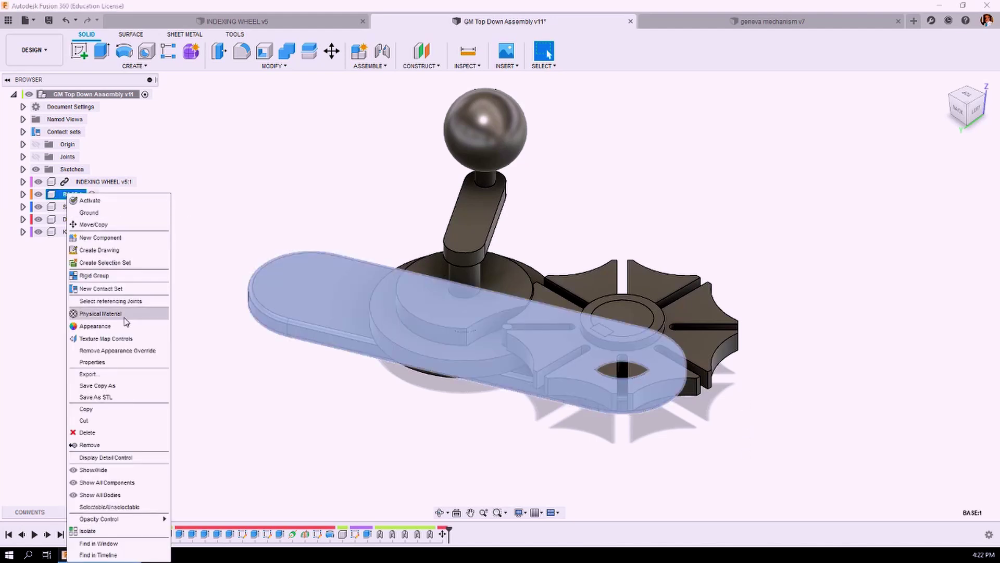
{"action": "key", "text": "Escape"}
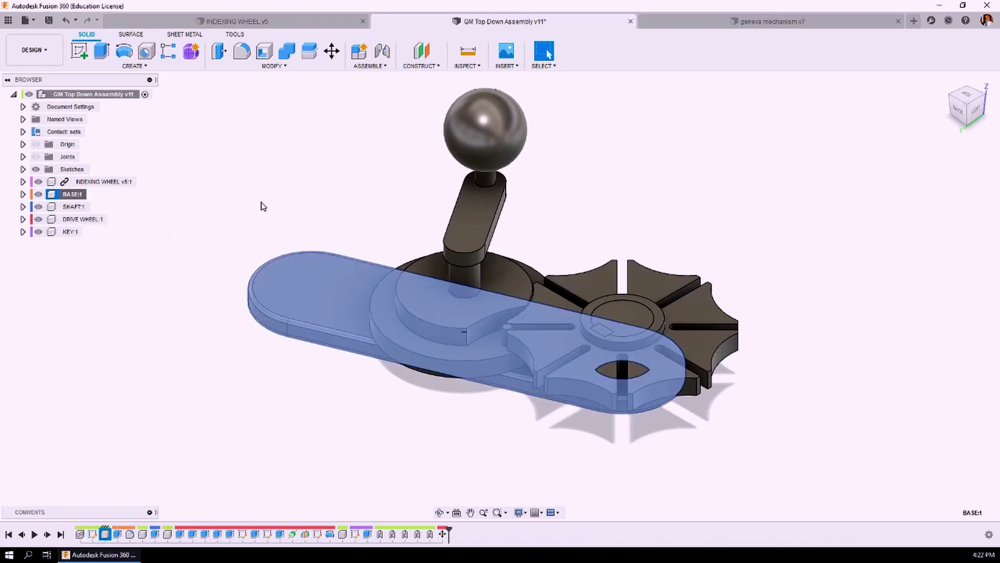
{"action": "left_click", "coordinate": [337, 161]}
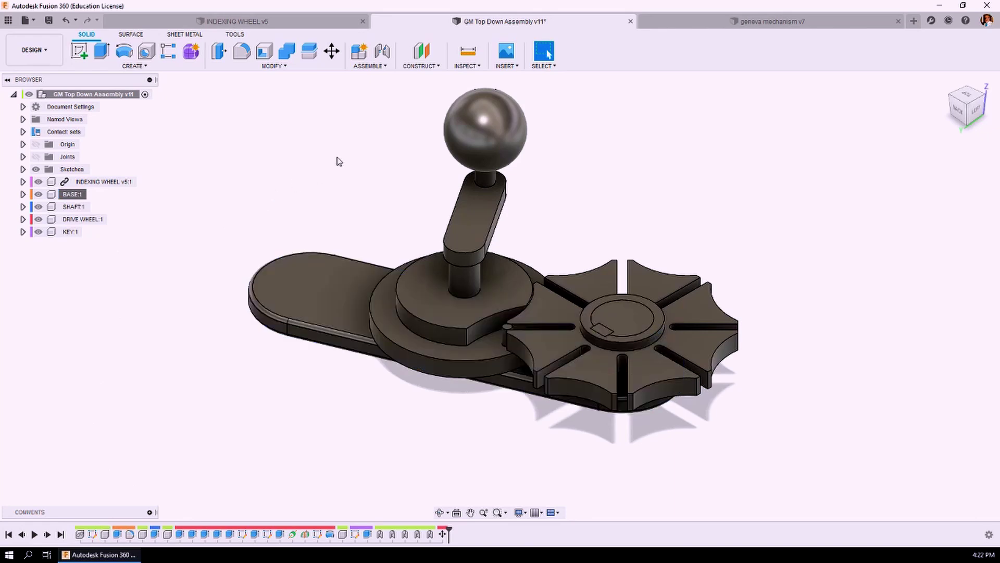
{"action": "key", "text": "a"}
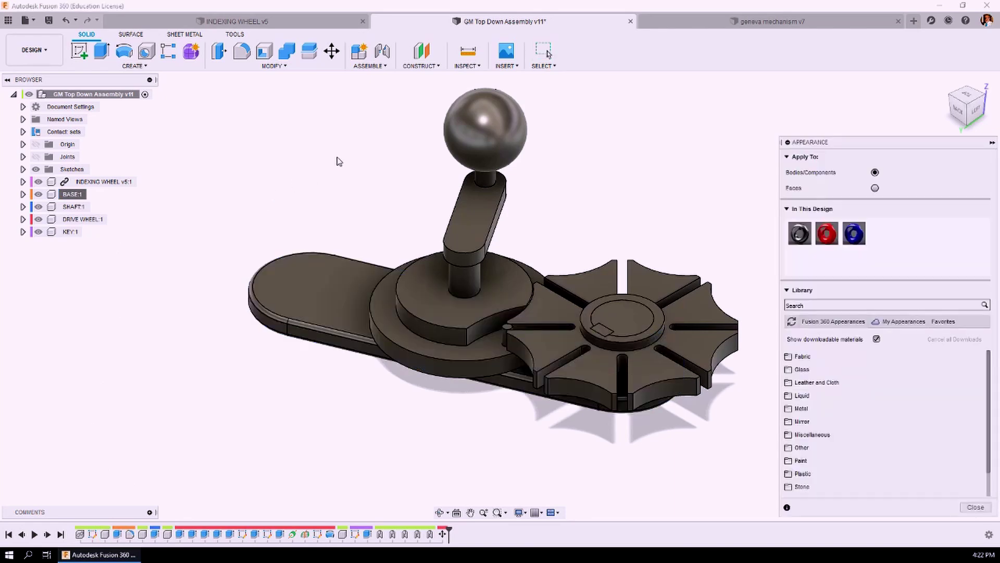
{"action": "left_click_drag", "start_coordinate": [905, 146], "coordinate": [829, 58]}
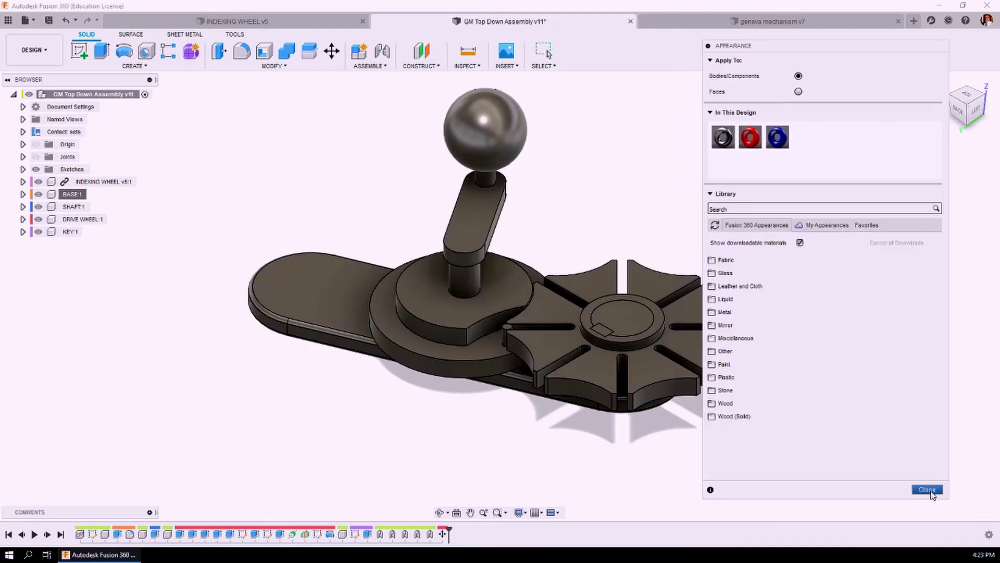
{"action": "left_click", "coordinate": [927, 494]}
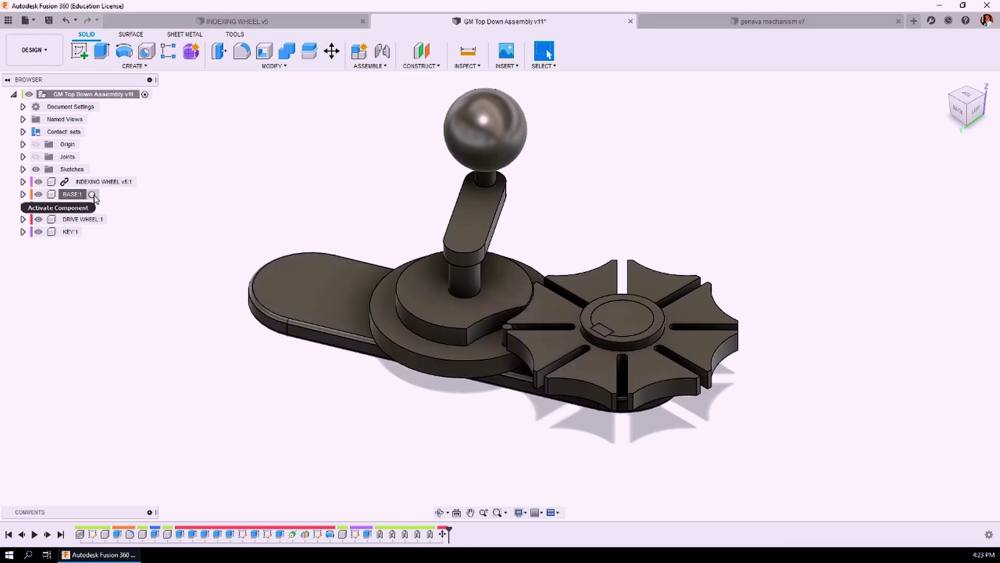
Isolate BASE:1 so only the base part is shown
{"action": "left_click", "coordinate": [76, 196]}
{"action": "right_click", "coordinate": [78, 198]}
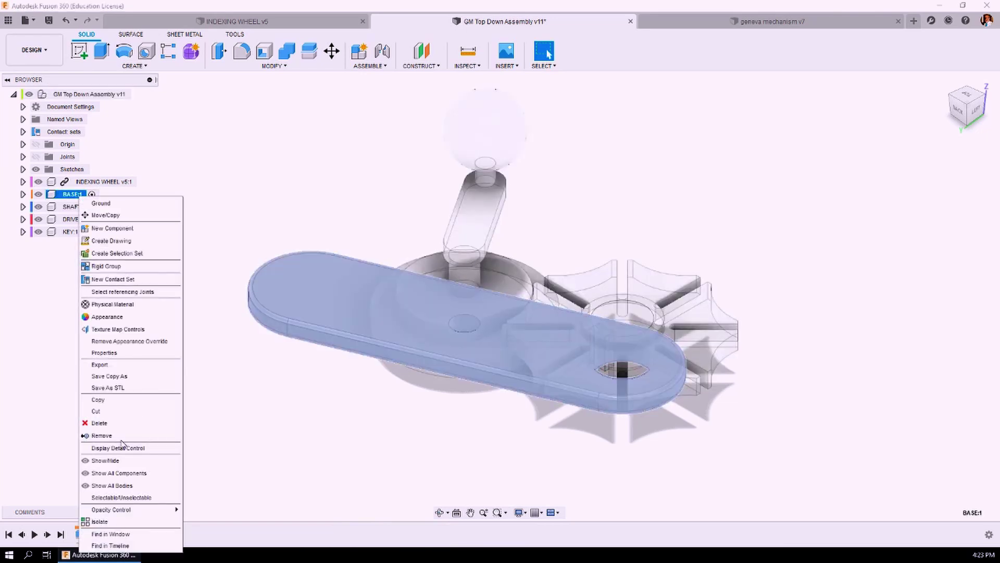
{"action": "left_click", "coordinate": [96, 521]}
{"action": "left_click", "coordinate": [611, 161]}
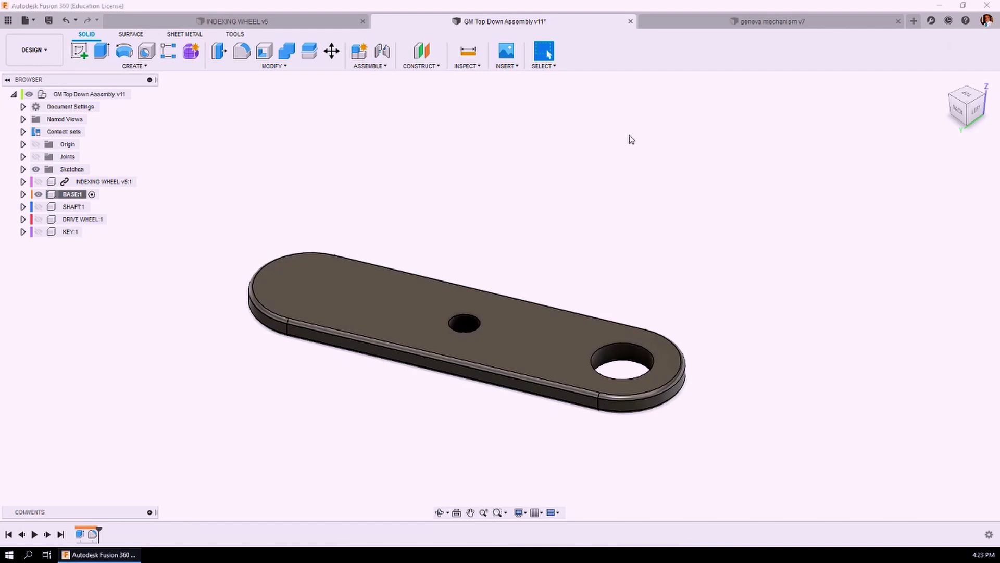
Add Paint - Enamel Glossy (Yellow) from Paint > Glossy to the design's appearances
{"action": "key", "text": "a"}
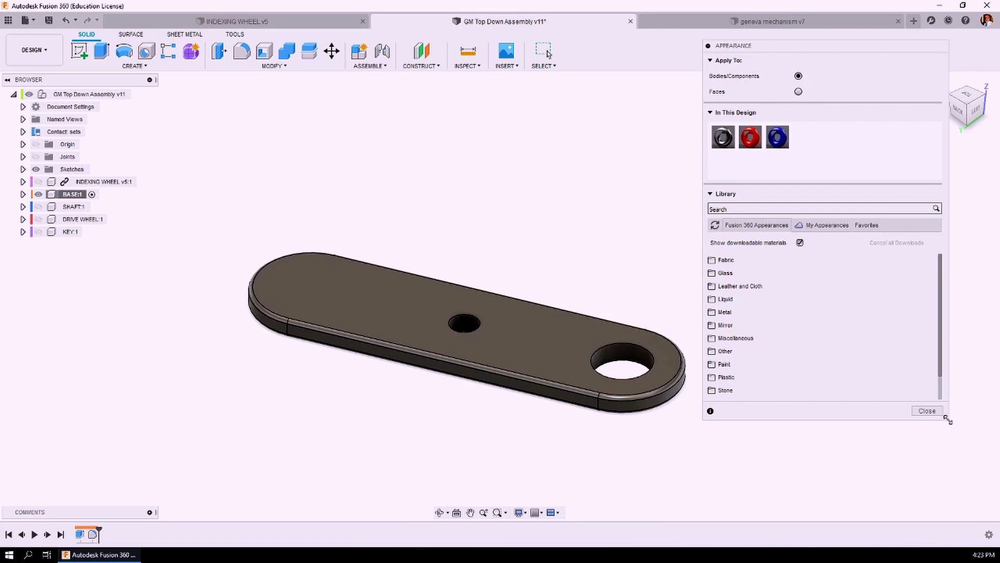
{"action": "left_click_drag", "start_coordinate": [947, 419], "coordinate": [905, 505]}
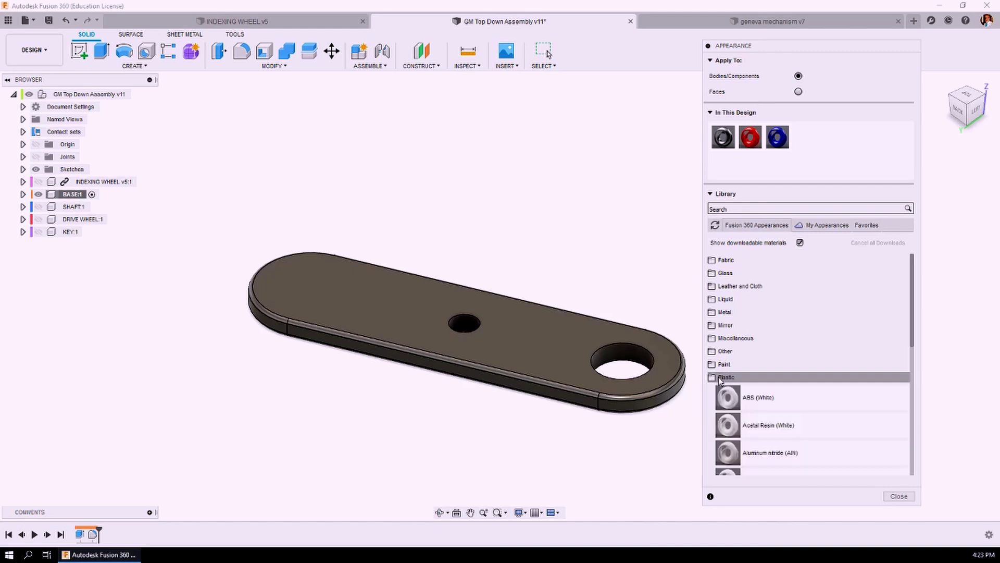
{"action": "left_click", "coordinate": [720, 377]}
{"action": "left_click", "coordinate": [716, 364]}
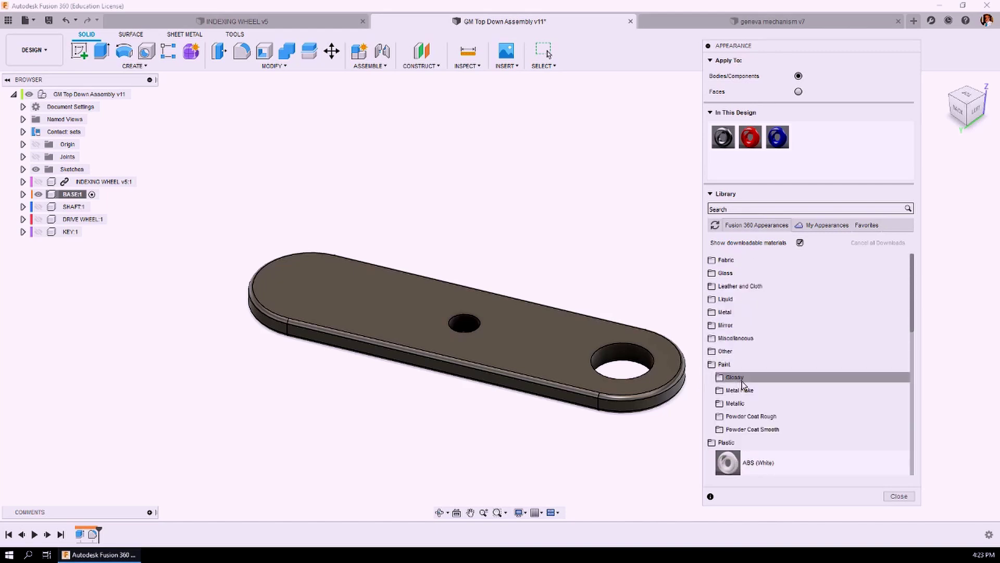
{"action": "left_click", "coordinate": [742, 379]}
{"action": "scroll", "coordinate": [822, 359], "scroll_direction": "down", "scroll_amount": 3}
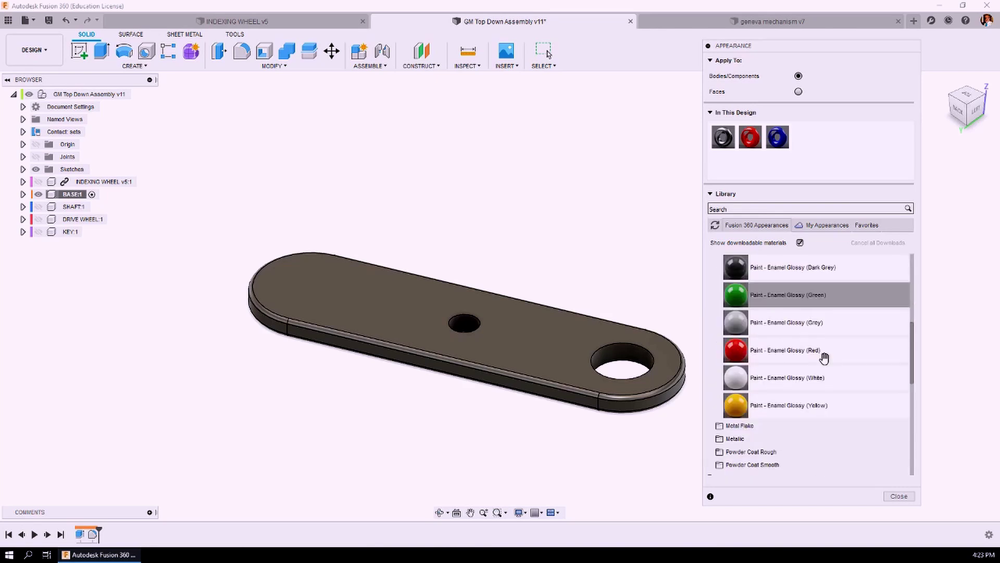
{"action": "scroll", "coordinate": [824, 358], "scroll_direction": "up", "scroll_amount": 3}
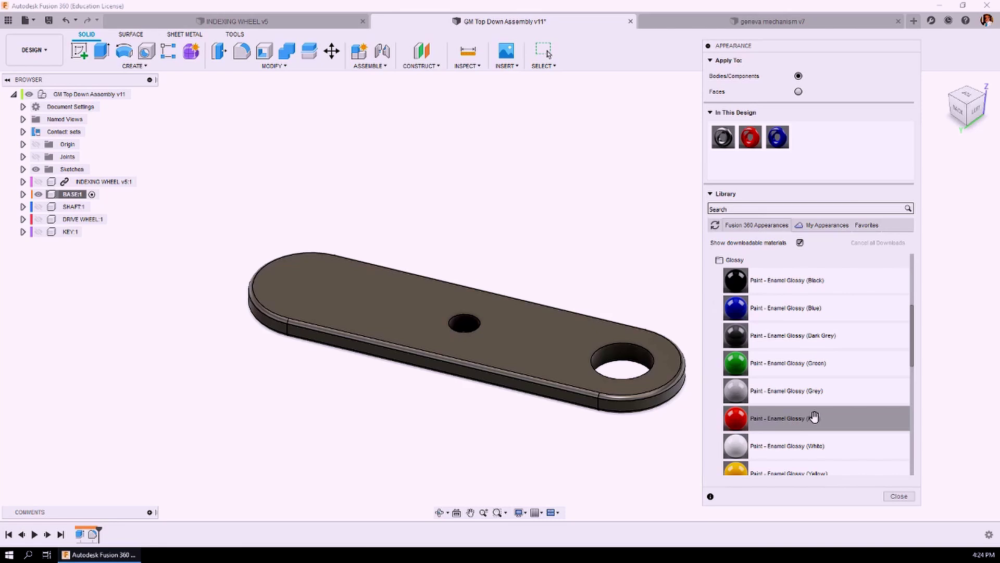
{"action": "scroll", "coordinate": [805, 396], "scroll_direction": "down", "scroll_amount": 2}
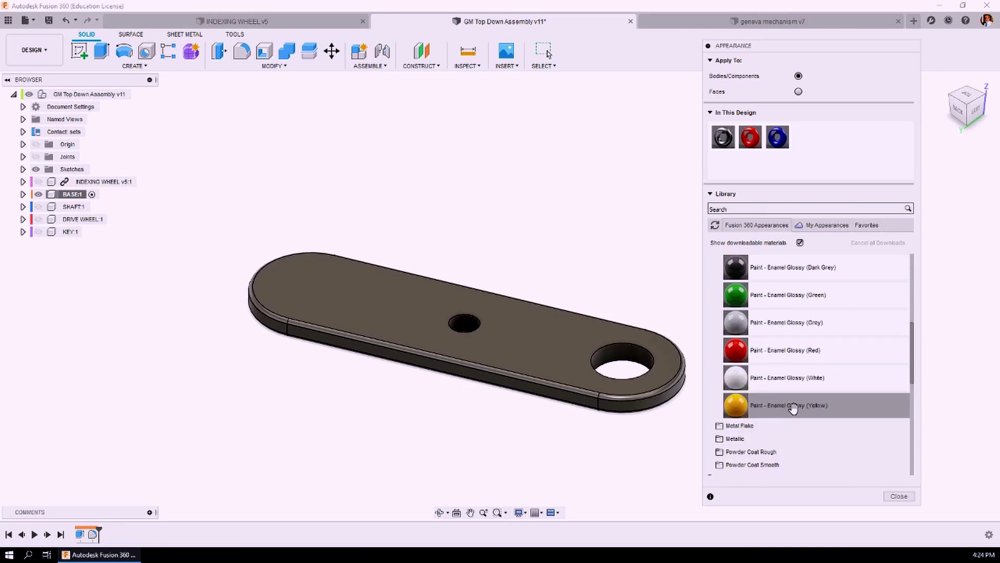
{"action": "mouse_move", "coordinate": [793, 408]}
{"action": "left_mouse_down"}
{"action": "mouse_move", "coordinate": [852, 263]}
{"action": "mouse_move", "coordinate": [833, 146]}
{"action": "left_mouse_up"}
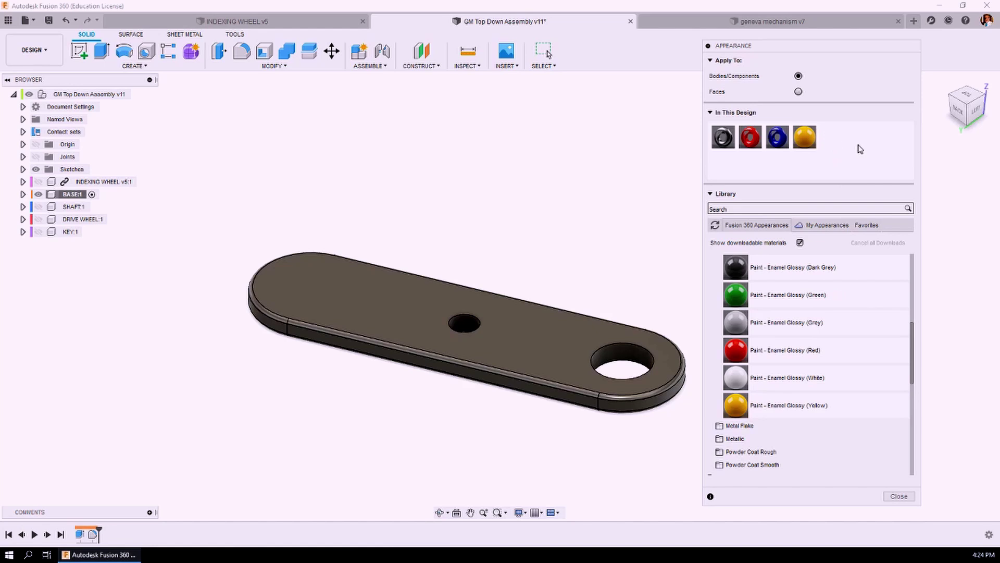
Duplicate the yellow glossy paint and change the copy's colour to magenta
{"action": "right_click", "coordinate": [805, 141]}
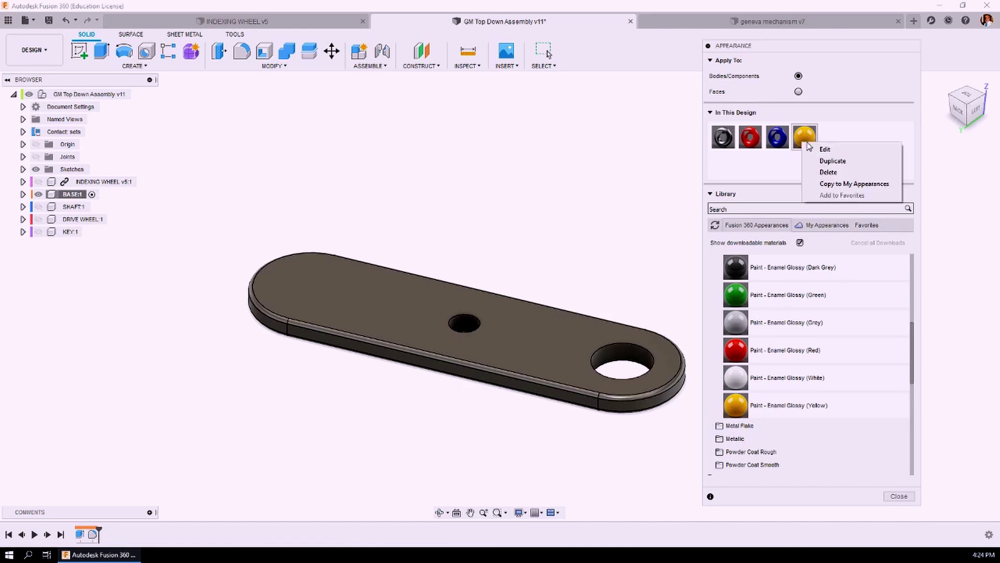
{"action": "left_click", "coordinate": [833, 161]}
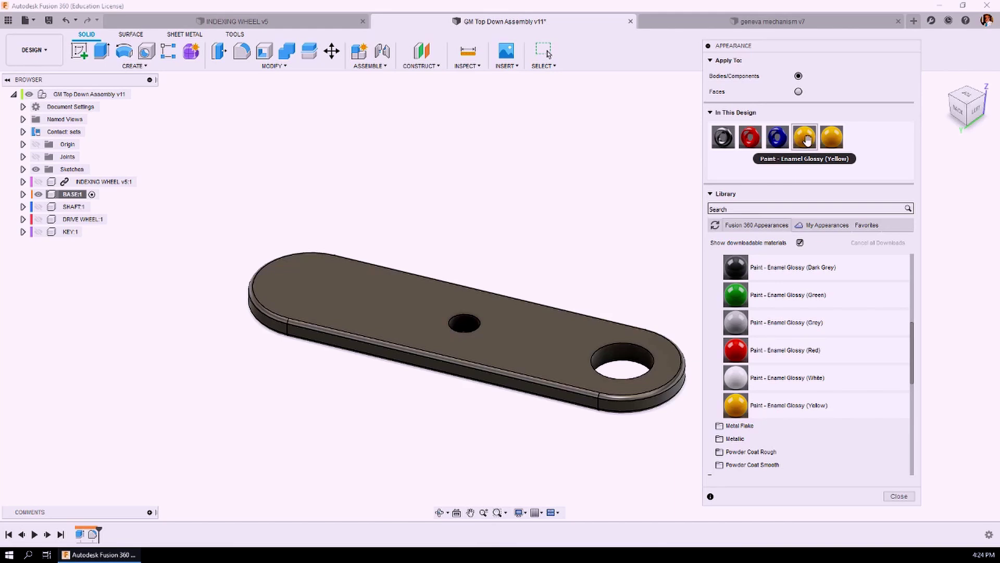
{"action": "right_click", "coordinate": [837, 139]}
{"action": "left_click", "coordinate": [858, 144]}
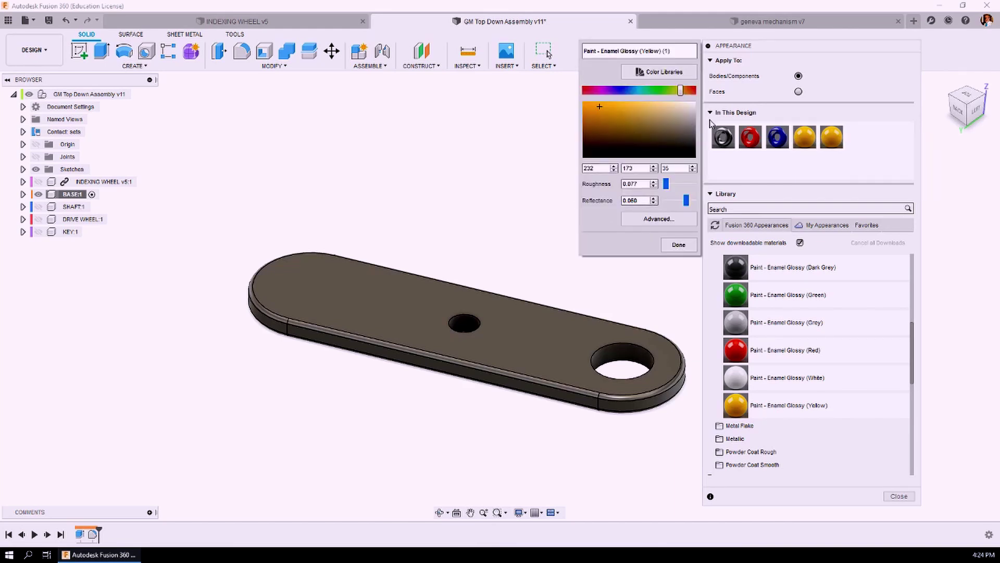
{"action": "left_click_drag", "start_coordinate": [683, 92], "coordinate": [605, 92]}
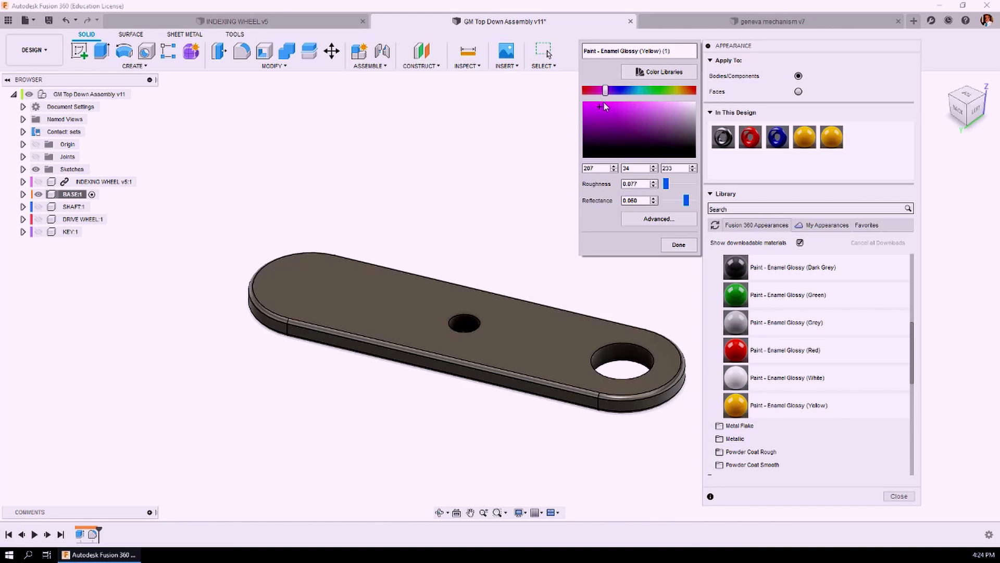
{"action": "left_click", "coordinate": [605, 107]}
{"action": "left_click_drag", "start_coordinate": [606, 106], "coordinate": [604, 102]}
{"action": "left_click_drag", "start_coordinate": [606, 103], "coordinate": [611, 102]}
{"action": "left_click", "coordinate": [679, 245]}
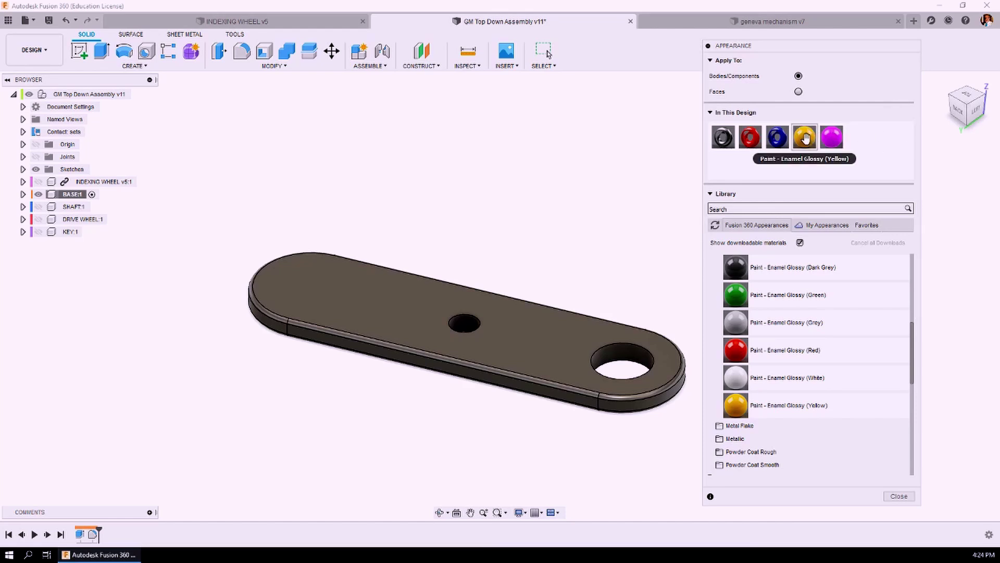
Brighten the original yellow paint to RGB 255,201,75
{"action": "right_click", "coordinate": [807, 140]}
{"action": "left_click", "coordinate": [838, 150]}
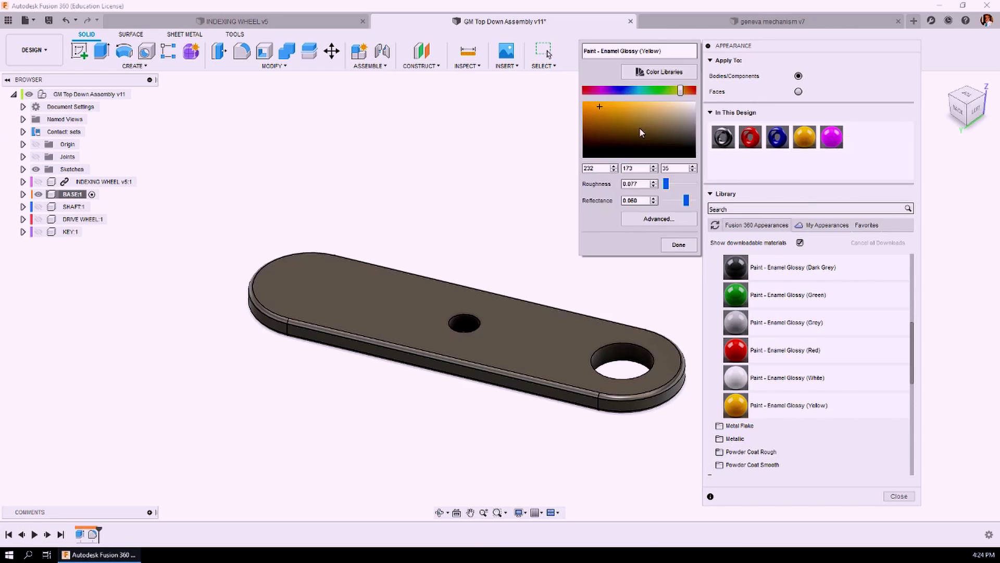
{"action": "left_click_drag", "start_coordinate": [611, 103], "coordinate": [615, 101]}
{"action": "left_click", "coordinate": [679, 244]}
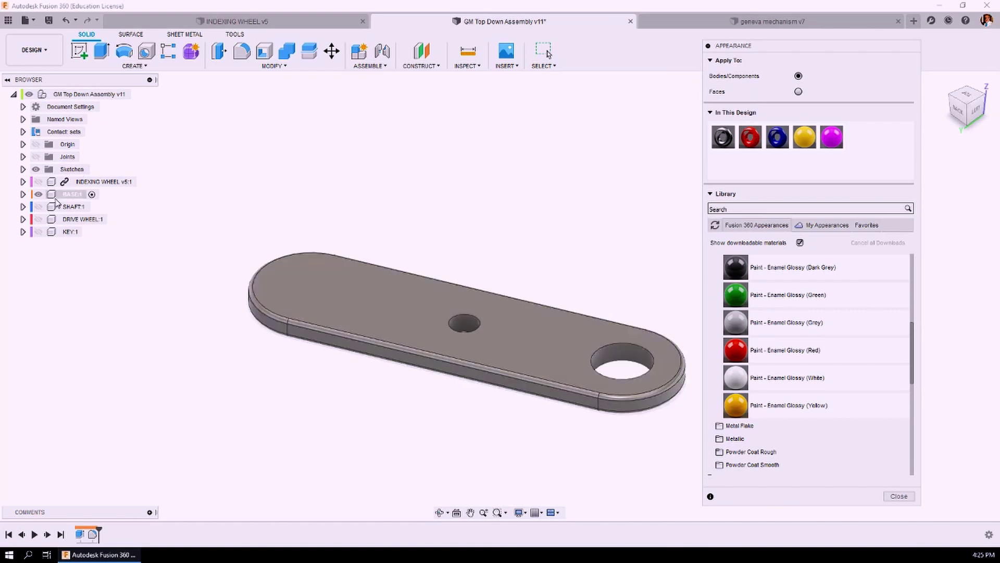
Undo a yellow attempt, then use Apply To Faces to paint the base plate magenta
{"action": "left_click_drag", "start_coordinate": [804, 137], "coordinate": [541, 313]}
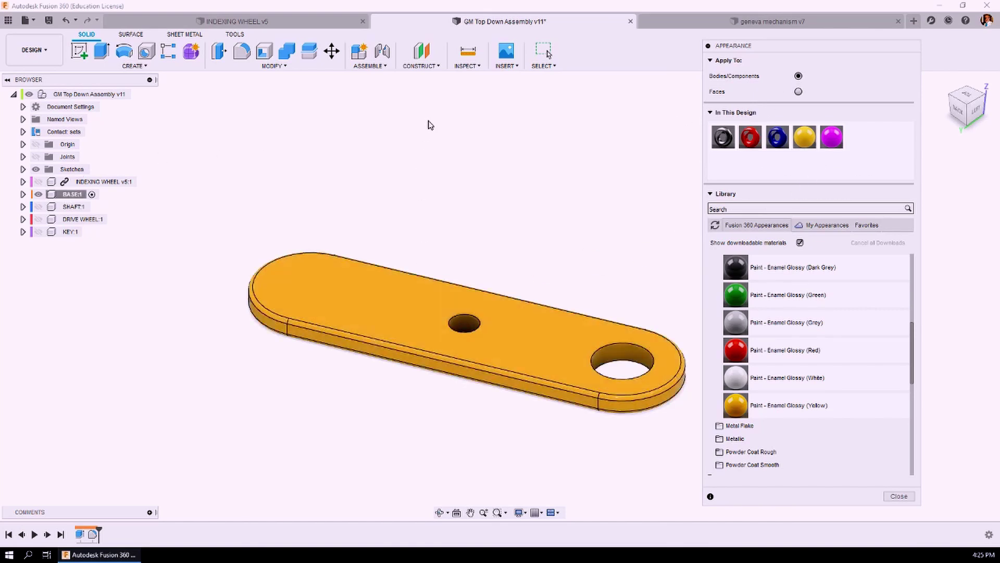
{"action": "key", "text": "Escape"}
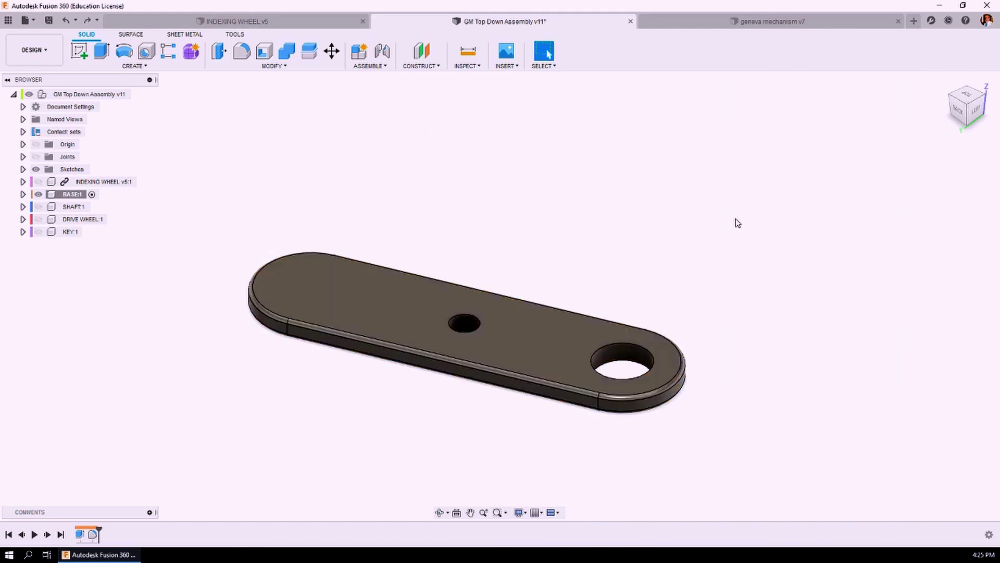
{"action": "key", "text": "a"}
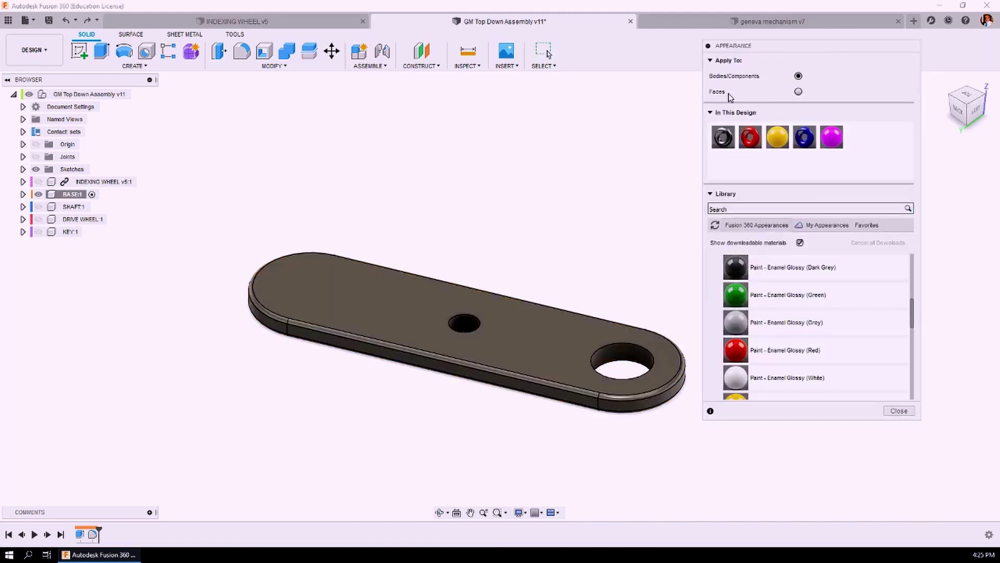
{"action": "left_click", "coordinate": [798, 91]}
{"action": "left_click_drag", "start_coordinate": [831, 136], "coordinate": [397, 290]}
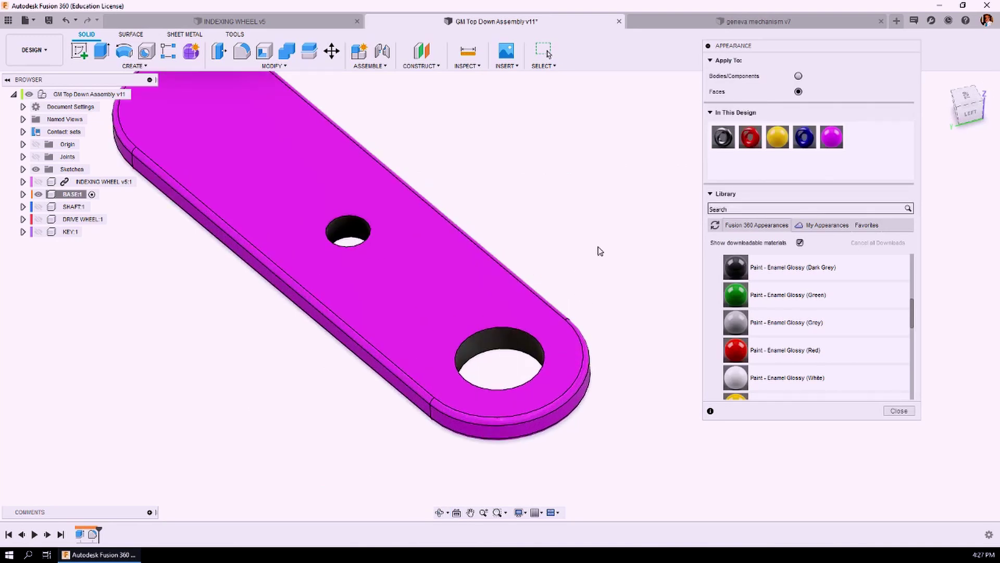
{"action": "middle_click_drag", "start_coordinate": [600, 251], "coordinate": [641, 239], "text": "shift"}
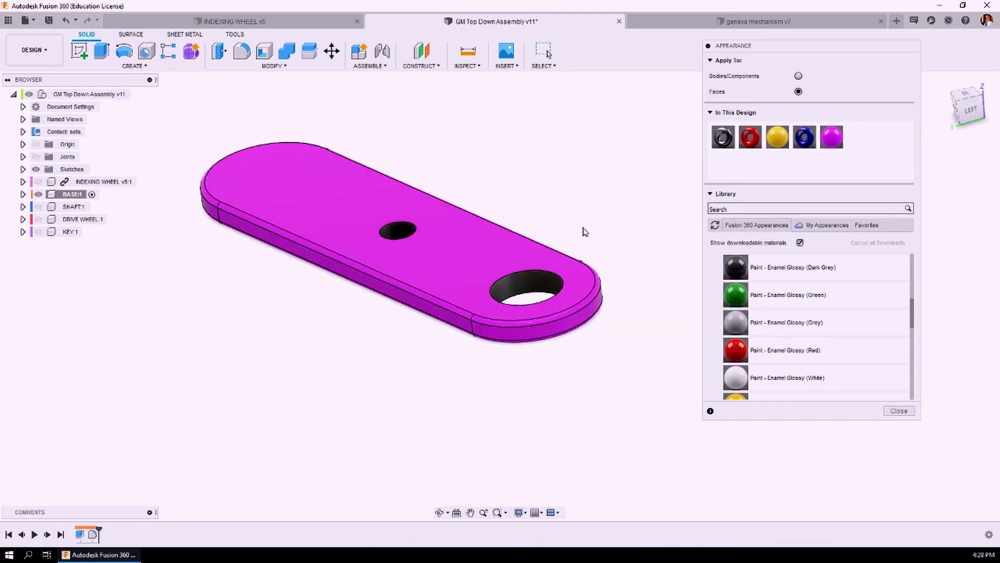
Close the Appearance settings and save the design as a new version
{"action": "left_click", "coordinate": [899, 410]}
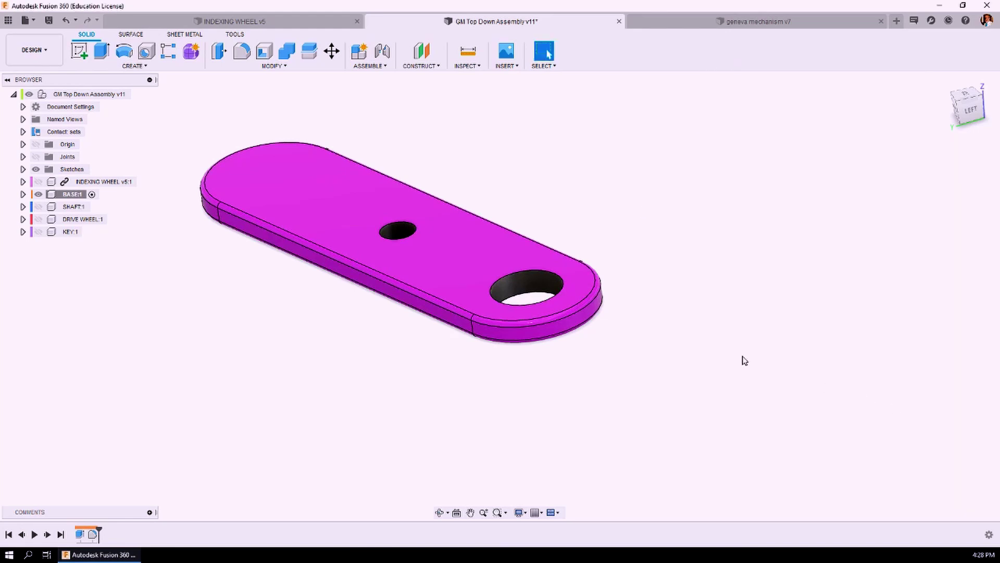
{"action": "left_click", "coordinate": [48, 20]}
{"action": "left_click", "coordinate": [498, 288]}
Activate DRIVE WHEEL:1, make its body visible, and fit it in view
{"action": "right_click", "coordinate": [73, 220]}
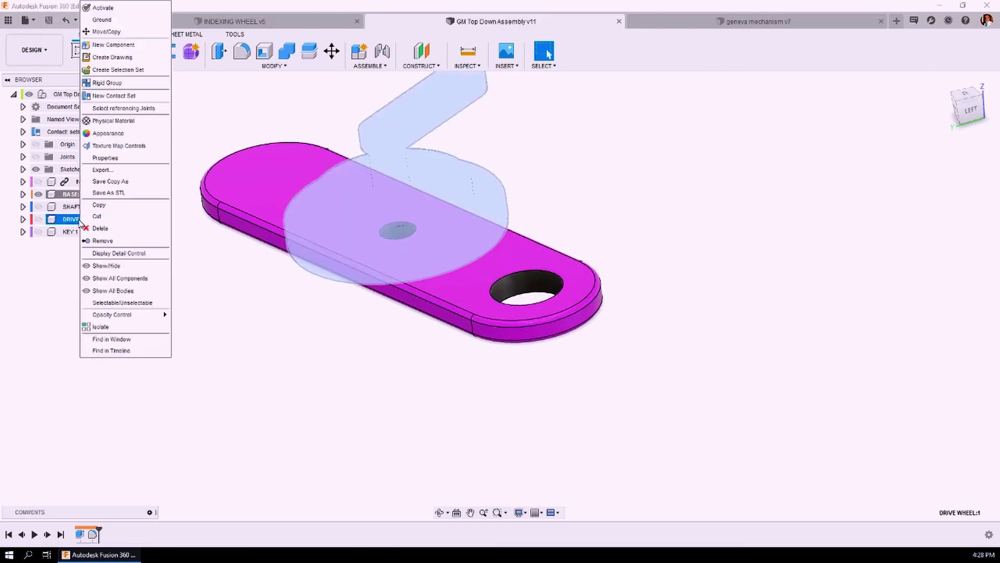
{"action": "key", "text": "Escape"}
{"action": "left_click", "coordinate": [115, 219]}
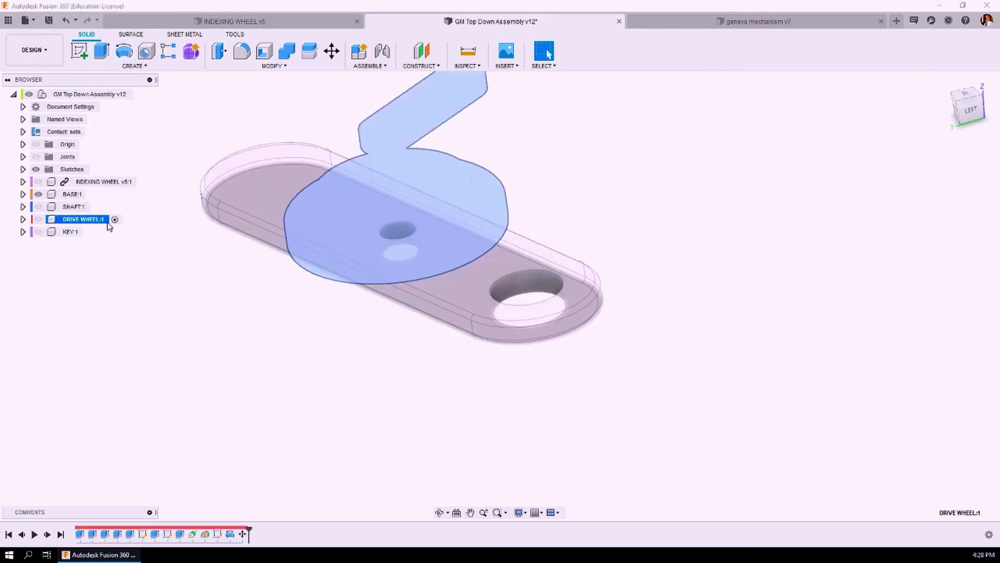
{"action": "right_click", "coordinate": [76, 224]}
{"action": "left_click", "coordinate": [112, 316]}
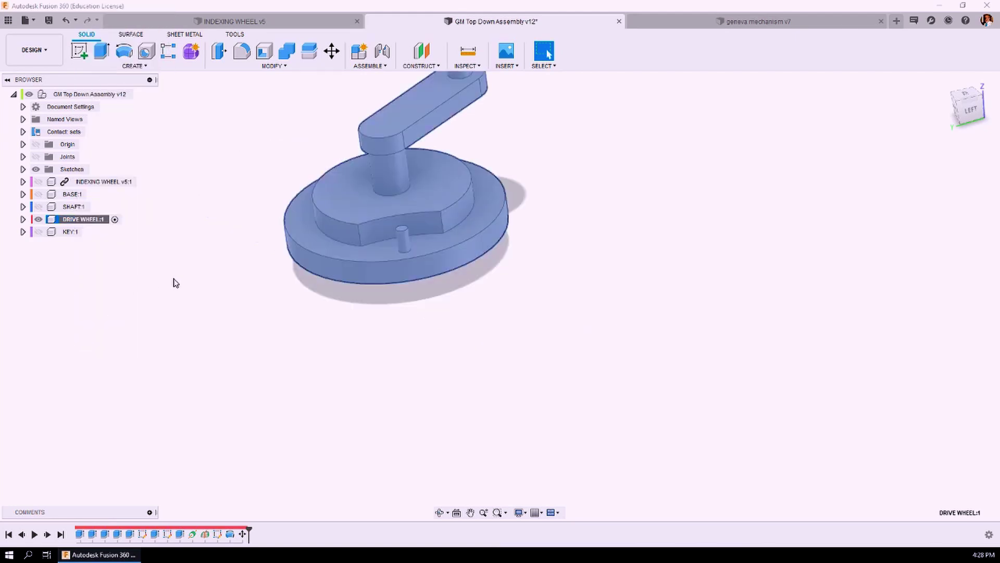
{"action": "left_click", "coordinate": [212, 272]}
{"action": "key", "text": "F6"}
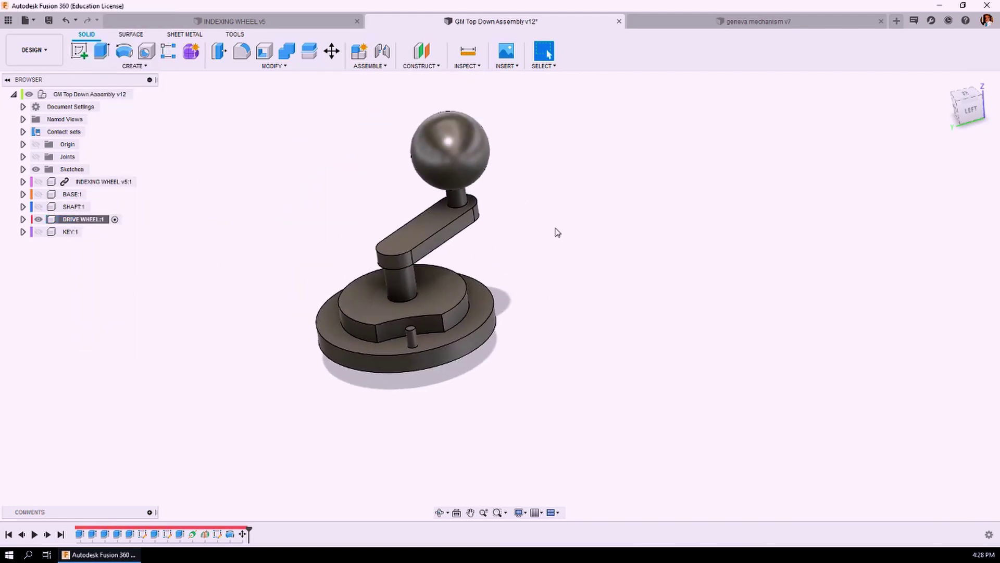
Paint the drive wheel magenta, its cam cutout faces dark grey, and its boss Steel - Satin
{"action": "key", "text": "a"}
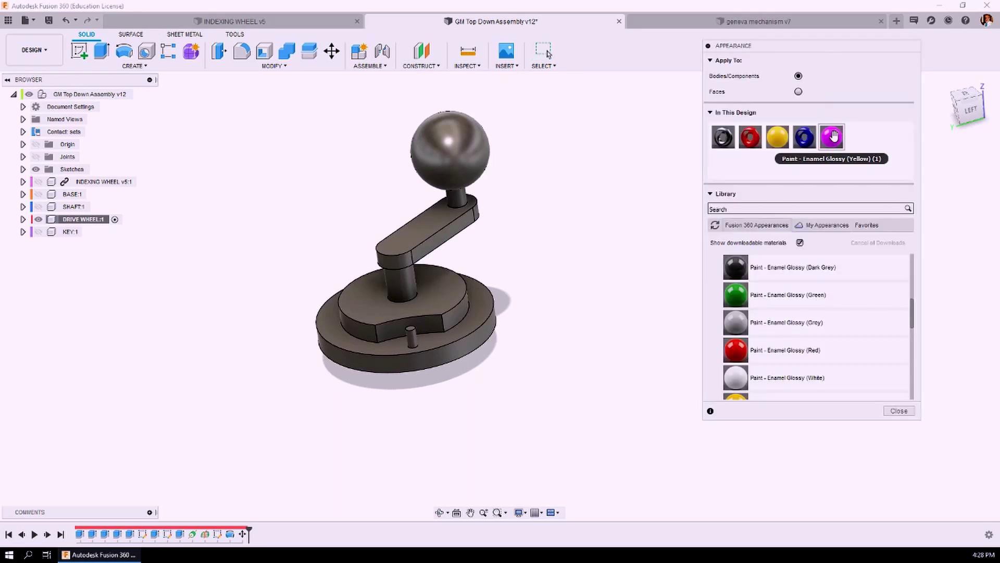
{"action": "left_click_drag", "start_coordinate": [831, 136], "coordinate": [439, 281]}
{"action": "left_click", "coordinate": [457, 286]}
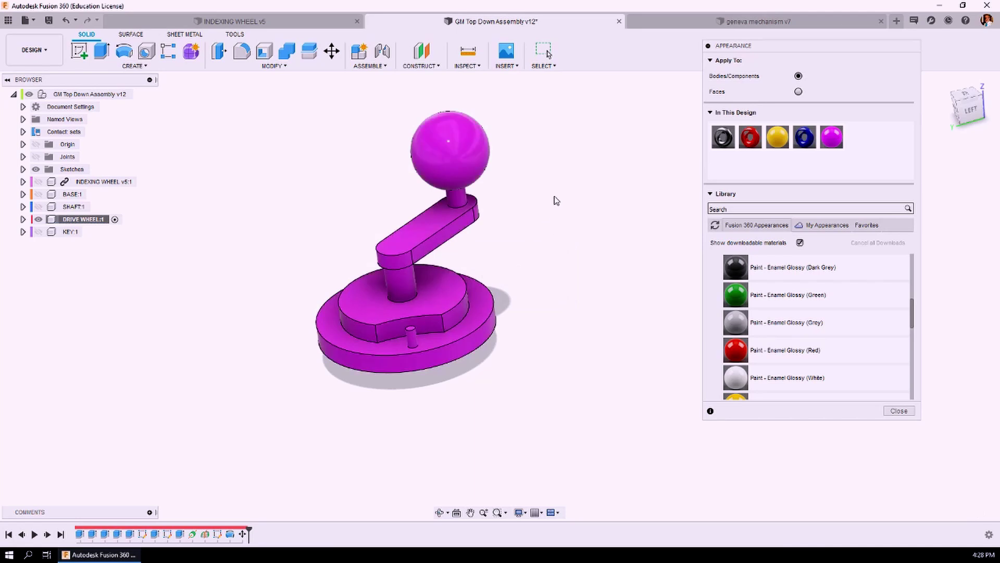
{"action": "left_click", "coordinate": [798, 91]}
{"action": "left_click_drag", "start_coordinate": [723, 137], "coordinate": [407, 328]}
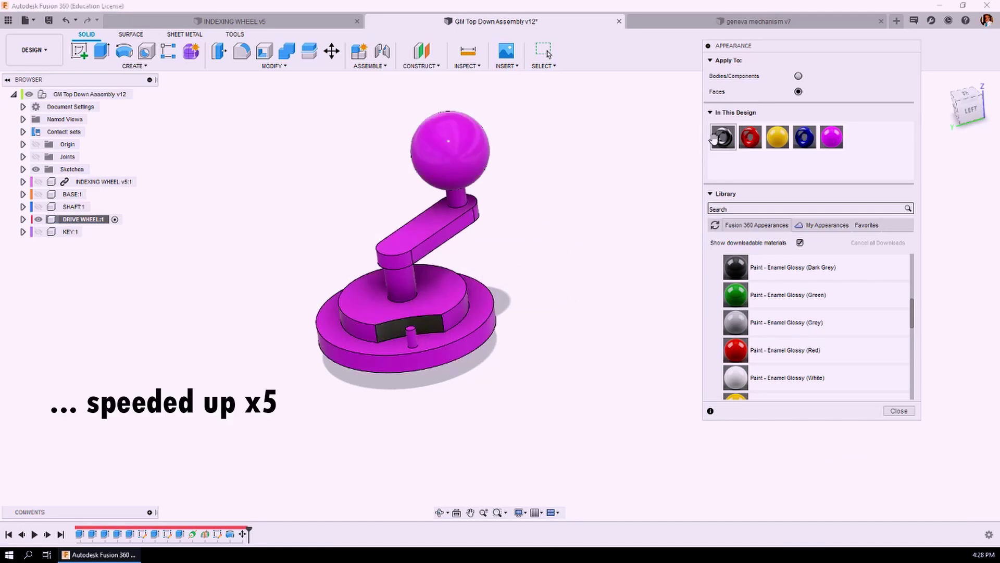
{"action": "left_click_drag", "start_coordinate": [723, 137], "coordinate": [475, 306]}
{"action": "left_click", "coordinate": [441, 512]}
{"action": "left_click_drag", "start_coordinate": [573, 313], "coordinate": [609, 158]}
{"action": "key", "text": "Escape"}
{"action": "left_click_drag", "start_coordinate": [720, 137], "coordinate": [440, 310]}
{"action": "middle_click_drag", "start_coordinate": [440, 310], "coordinate": [511, 212], "text": "shift"}
Close the Appearance settings and save the design as a new version
{"action": "left_click", "coordinate": [899, 411]}
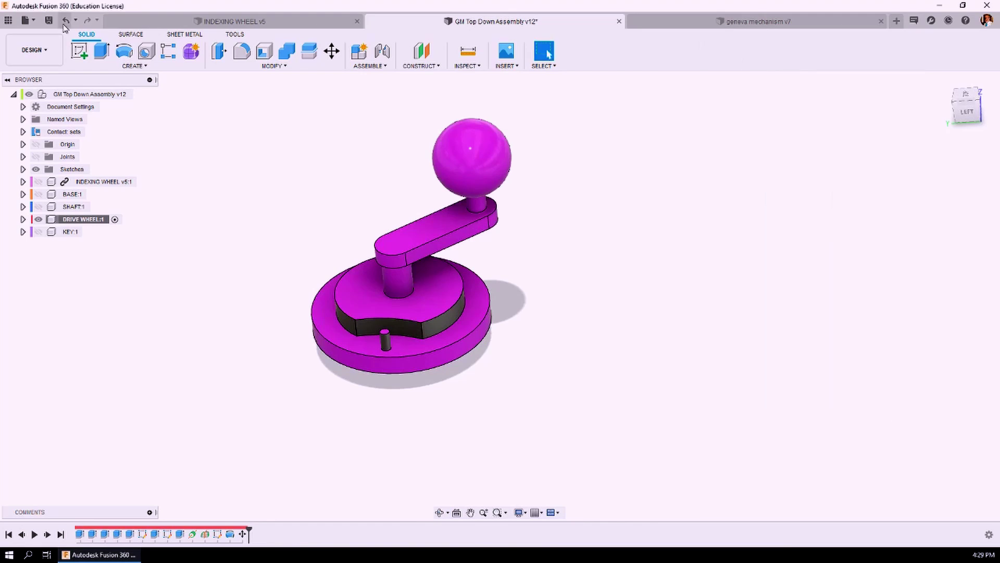
{"action": "left_click", "coordinate": [48, 21]}
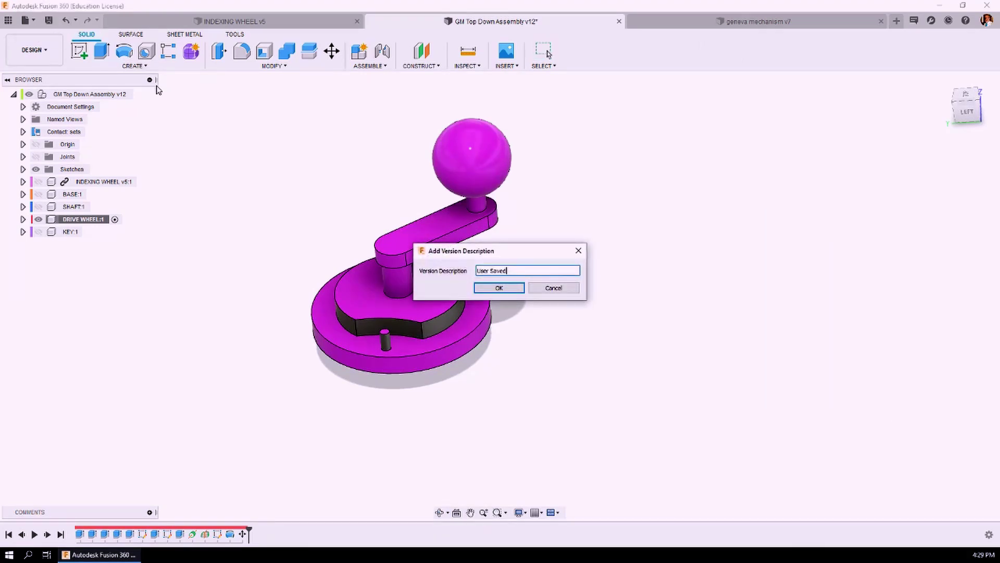
{"action": "left_click", "coordinate": [513, 288]}
Show all components, then activate and isolate KEY:1 and fit it in view
{"action": "right_click", "coordinate": [88, 220]}
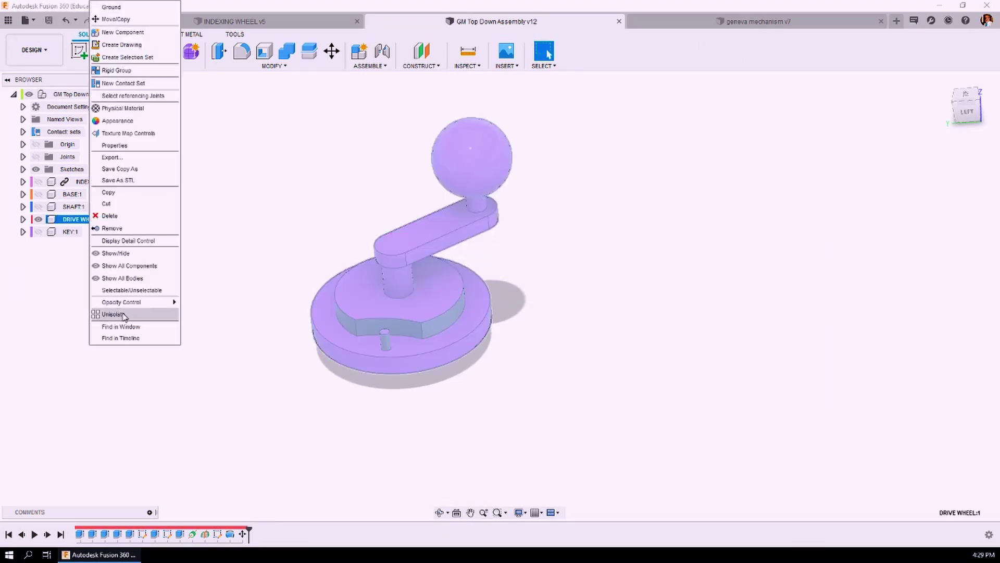
{"action": "left_click", "coordinate": [123, 315]}
{"action": "left_click", "coordinate": [70, 231]}
{"action": "left_click", "coordinate": [88, 232]}
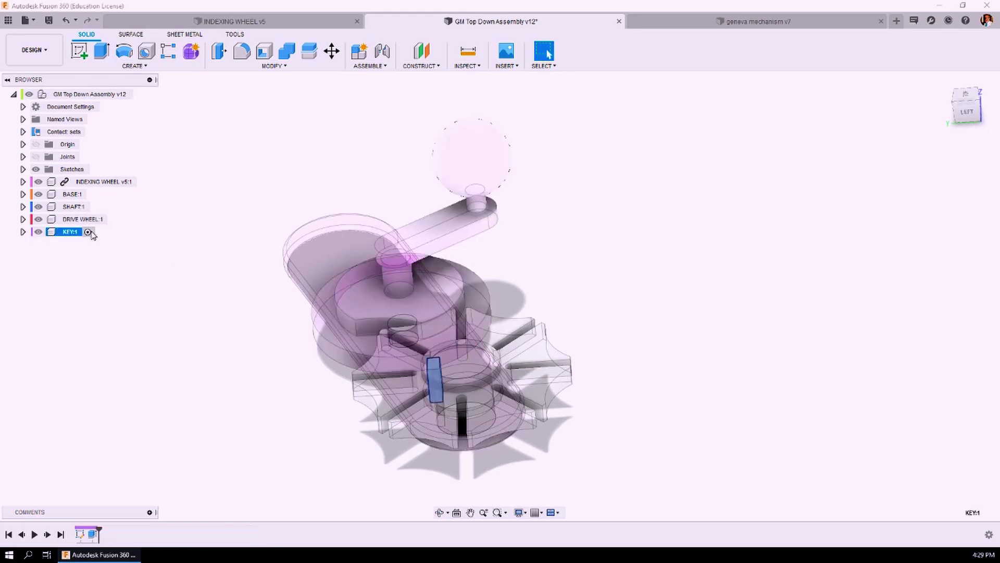
{"action": "right_click", "coordinate": [73, 231]}
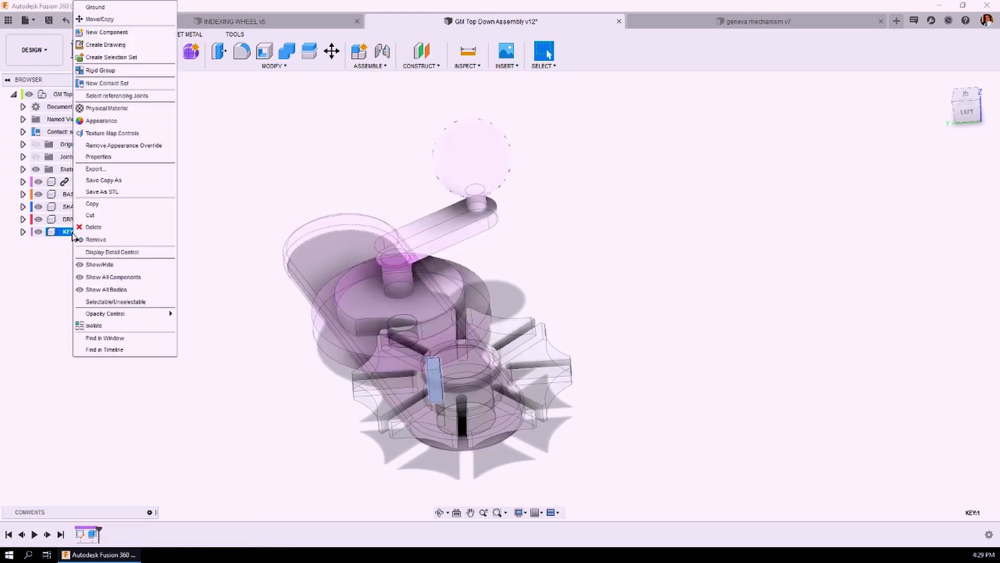
{"action": "left_click", "coordinate": [102, 328]}
{"action": "middle_click_drag", "start_coordinate": [502, 409], "coordinate": [601, 393], "text": "shift"}
{"action": "key", "text": "F6"}
Paint the key's top and front faces red using Apply To Faces
{"action": "key", "text": "a"}
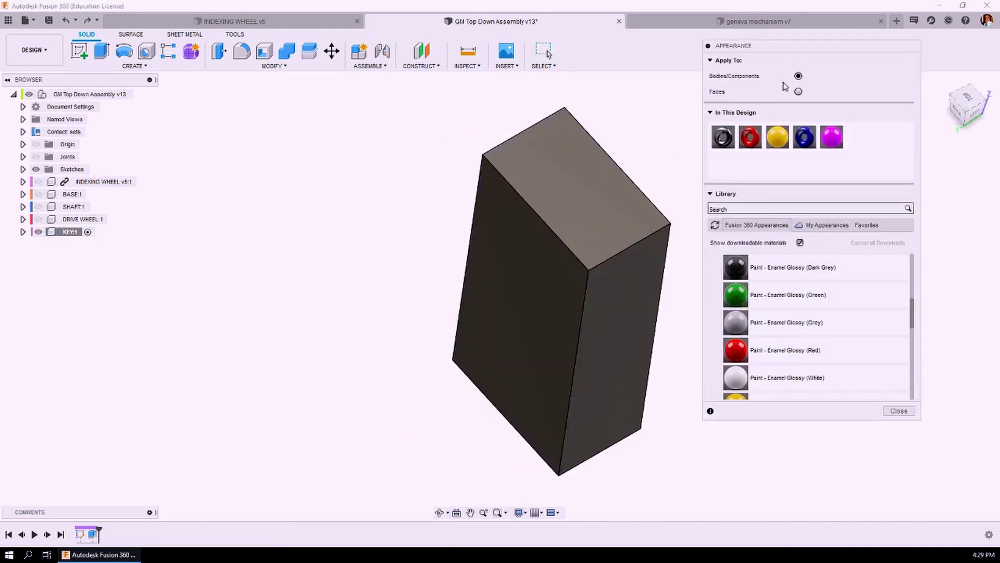
{"action": "left_click", "coordinate": [798, 91]}
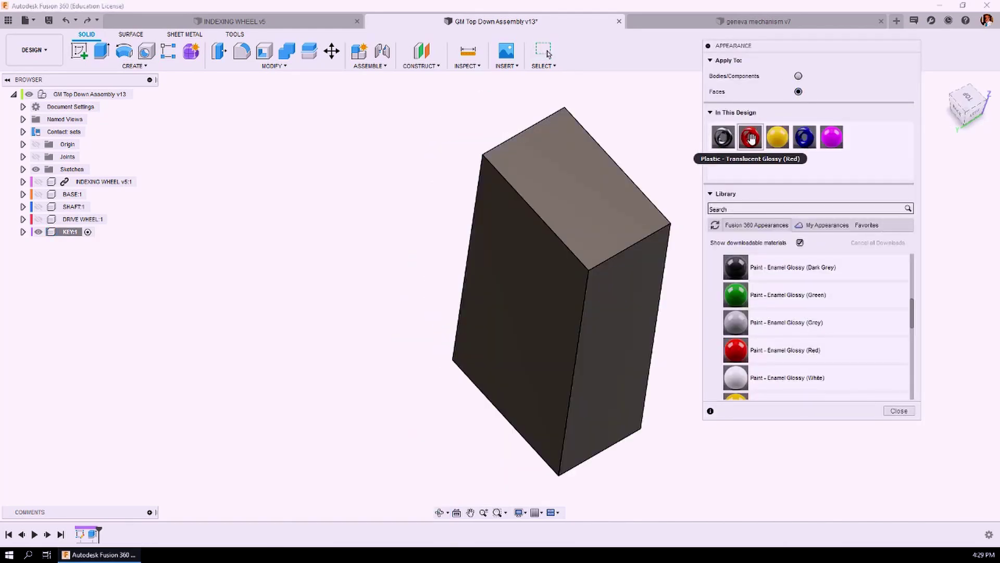
{"action": "left_click_drag", "start_coordinate": [751, 138], "coordinate": [573, 180]}
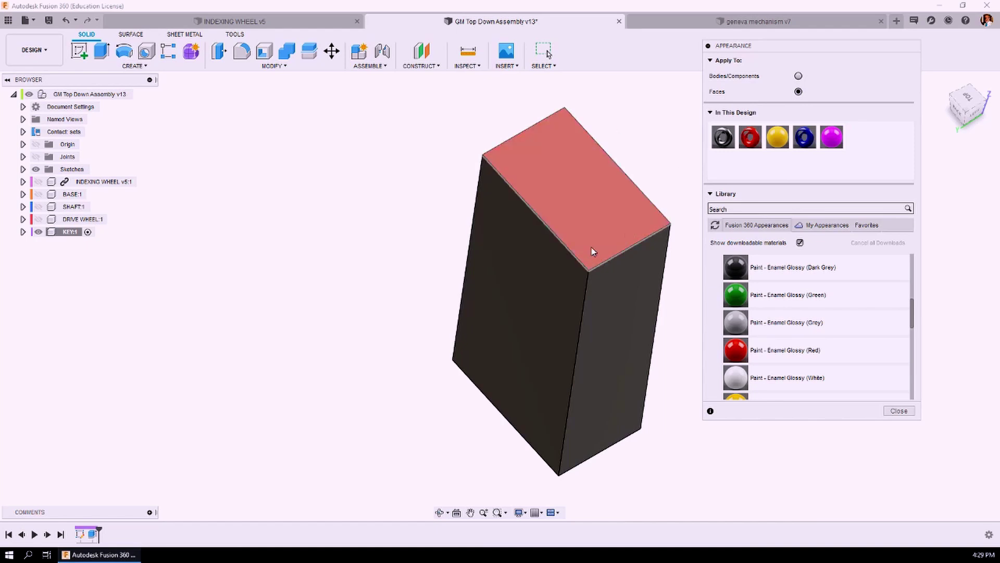
{"action": "middle_click_drag", "start_coordinate": [380, 252], "coordinate": [430, 161], "text": "shift"}
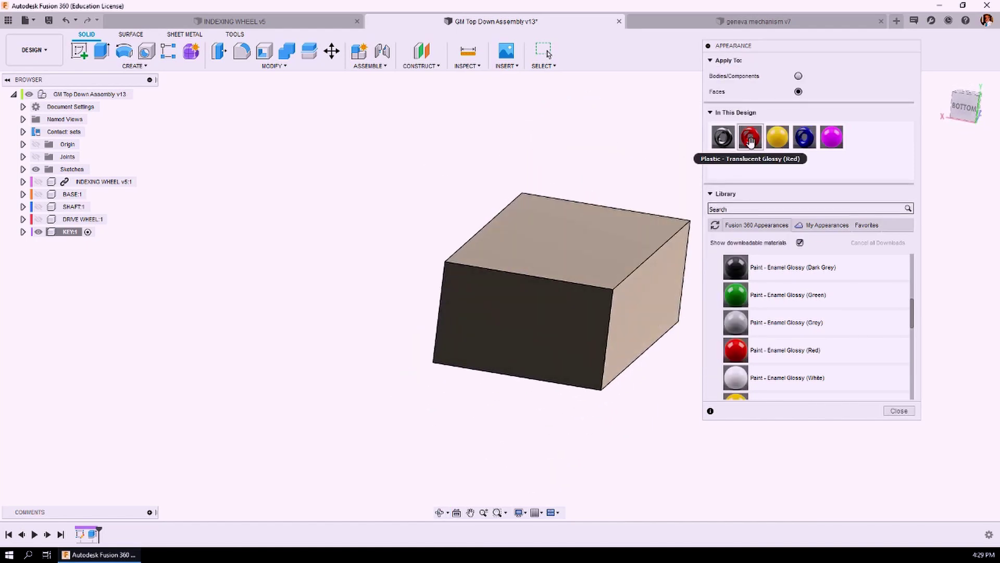
{"action": "left_click_drag", "start_coordinate": [750, 140], "coordinate": [508, 327]}
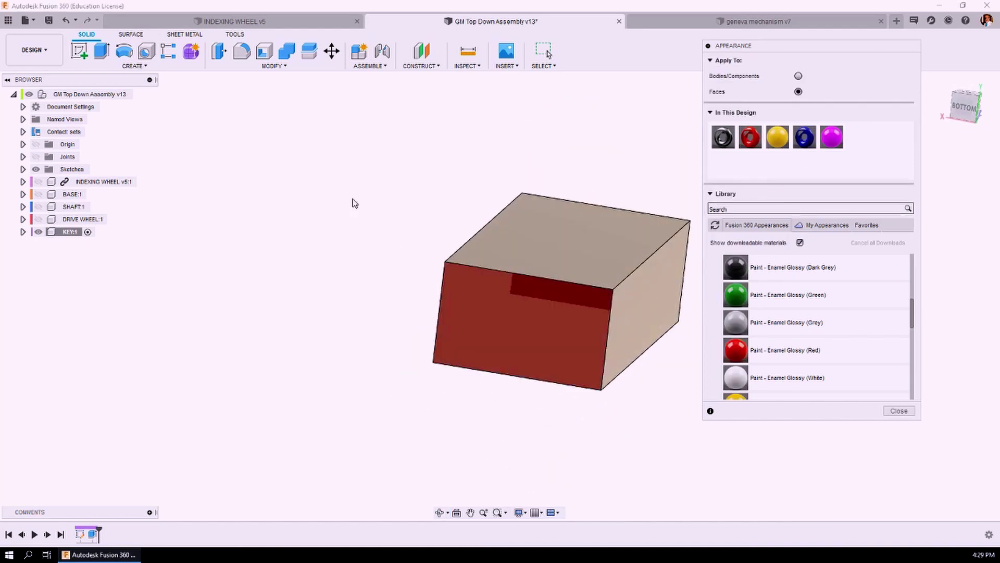
{"action": "middle_click_drag", "start_coordinate": [357, 192], "coordinate": [365, 224], "text": "shift"}
Close the Appearance settings and save the design as v14
{"action": "left_click", "coordinate": [899, 411]}
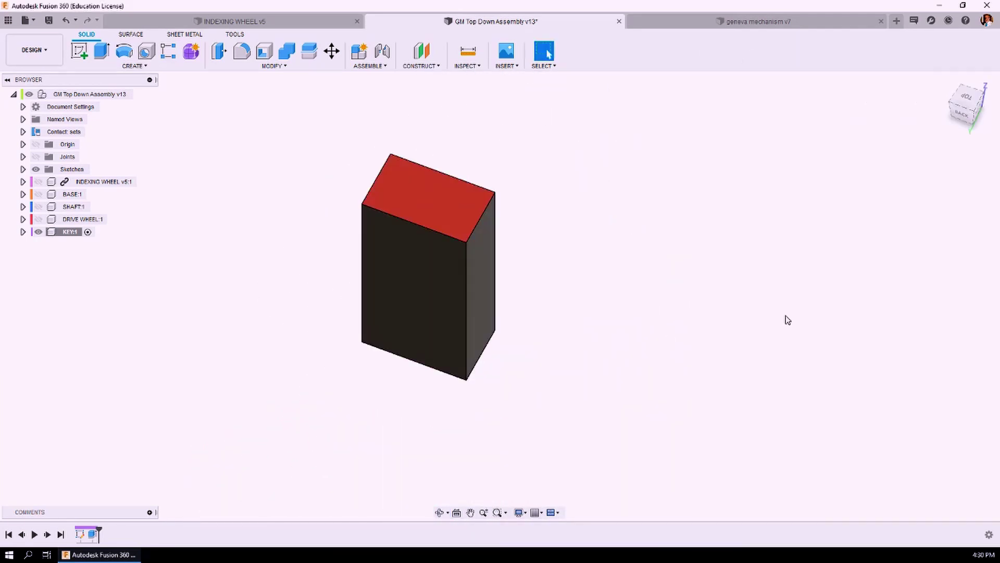
{"action": "left_click", "coordinate": [48, 20]}
{"action": "left_click", "coordinate": [507, 287]}
Unisolate to bring back all hidden parts and activate the top-level assembly
{"action": "left_click", "coordinate": [115, 219]}
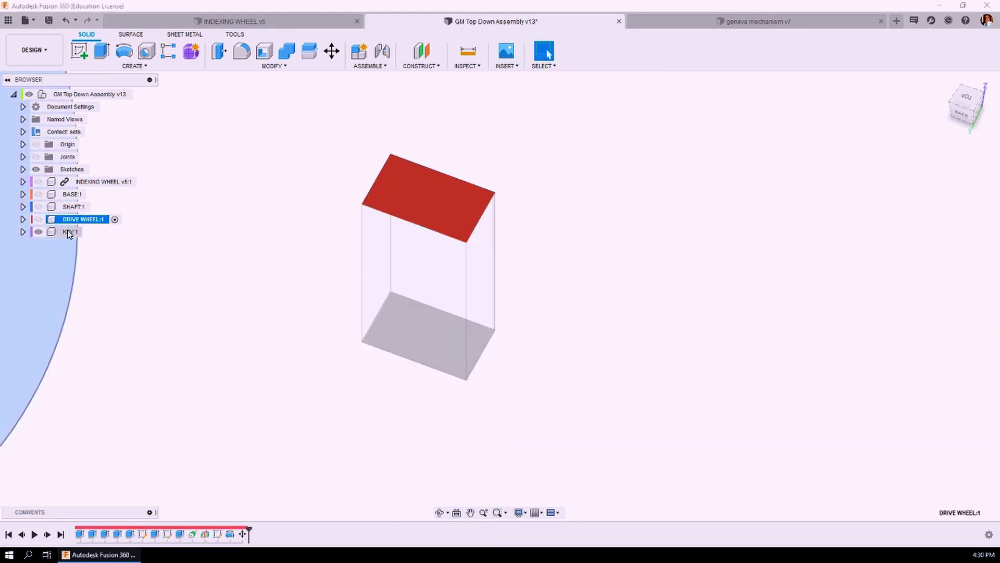
{"action": "left_click", "coordinate": [68, 231]}
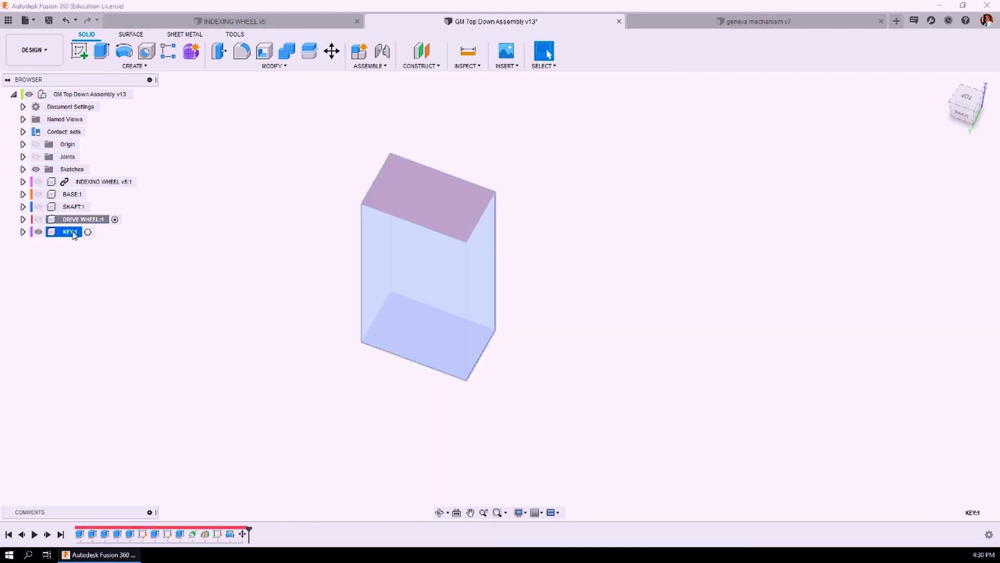
{"action": "right_click", "coordinate": [73, 233]}
{"action": "left_click", "coordinate": [104, 520]}
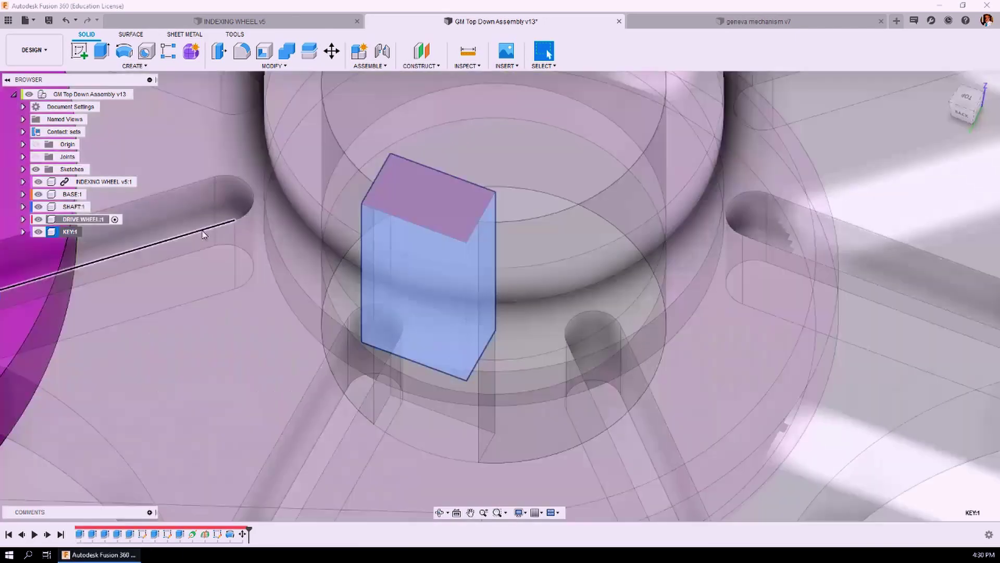
{"action": "scroll", "coordinate": [209, 229], "scroll_direction": "down", "scroll_amount": 10}
{"action": "left_click", "coordinate": [547, 281]}
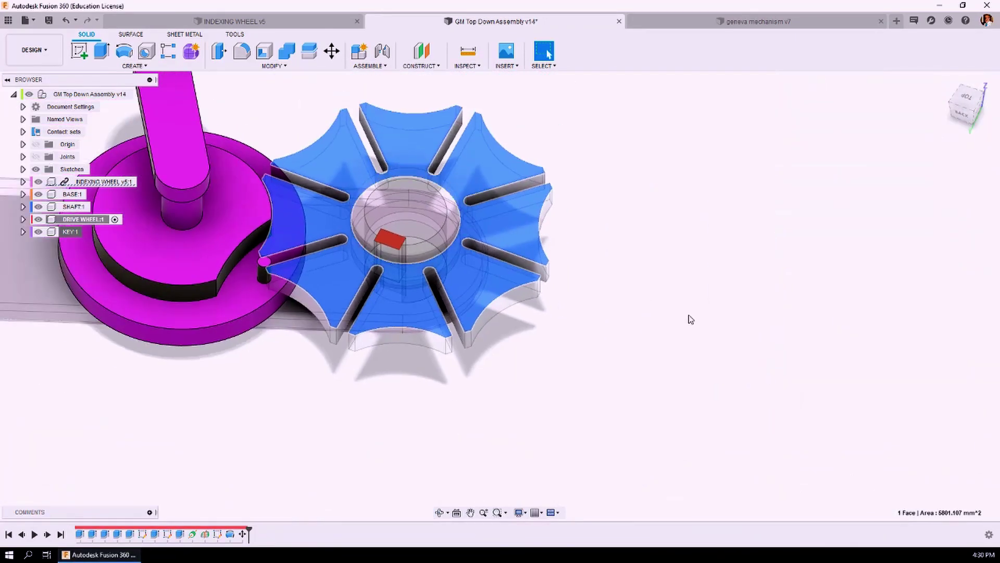
{"action": "left_click", "coordinate": [689, 318]}
{"action": "scroll", "coordinate": [715, 297], "scroll_direction": "down", "scroll_amount": 4}
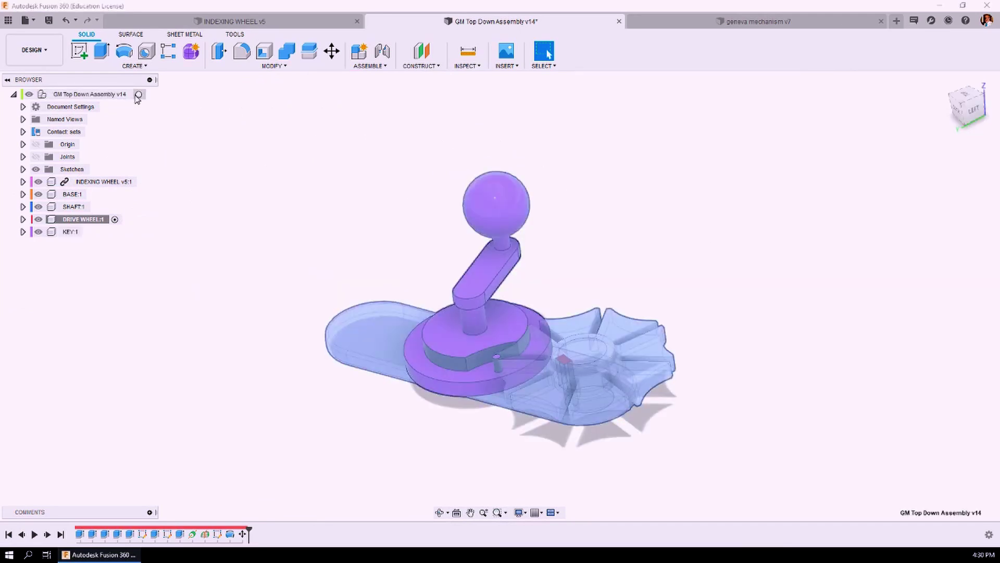
{"action": "left_click", "coordinate": [147, 93]}
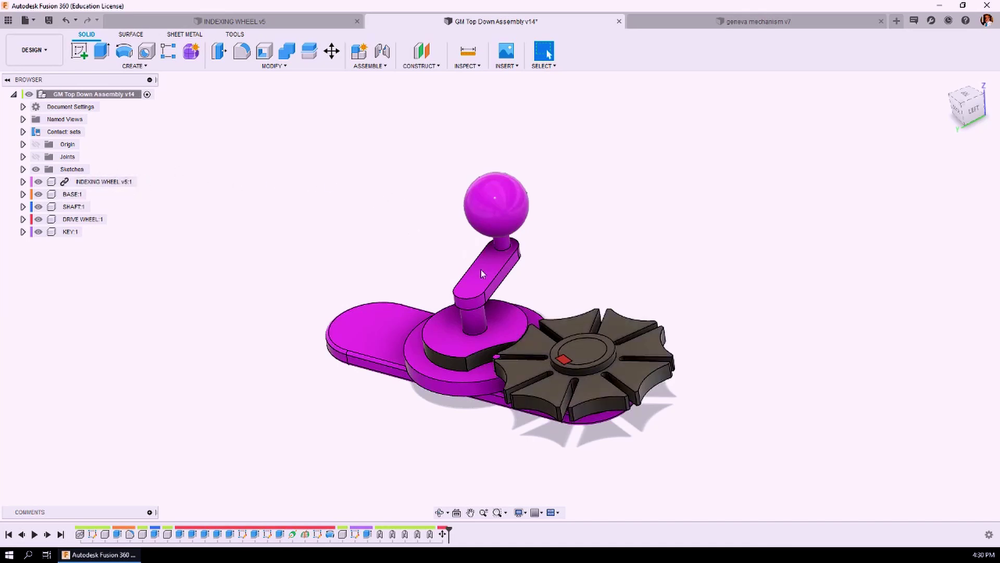
Bring the INDEXING WHEEL v5 design to the front
{"action": "left_click", "coordinate": [217, 21]}
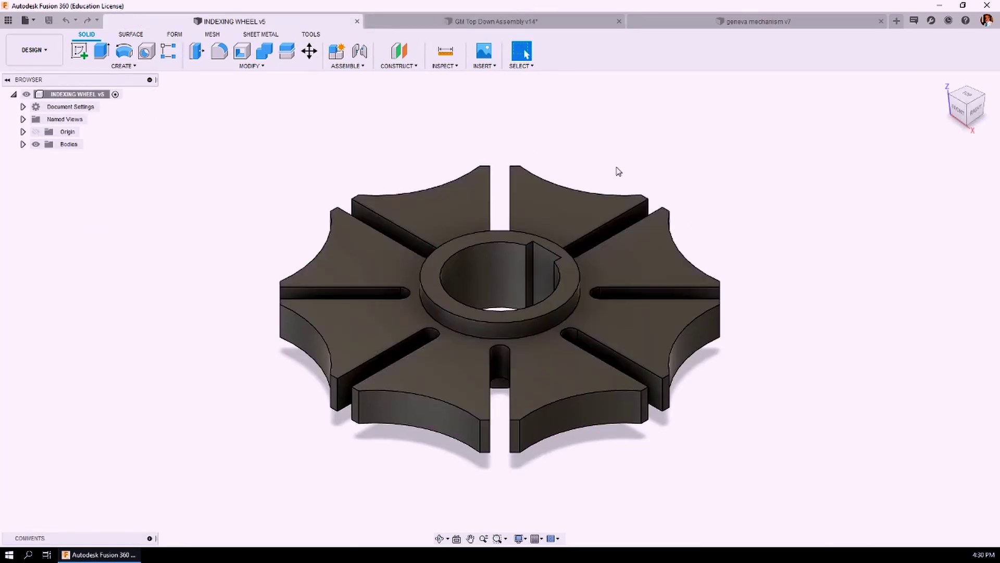
{"action": "left_click", "coordinate": [487, 23]}
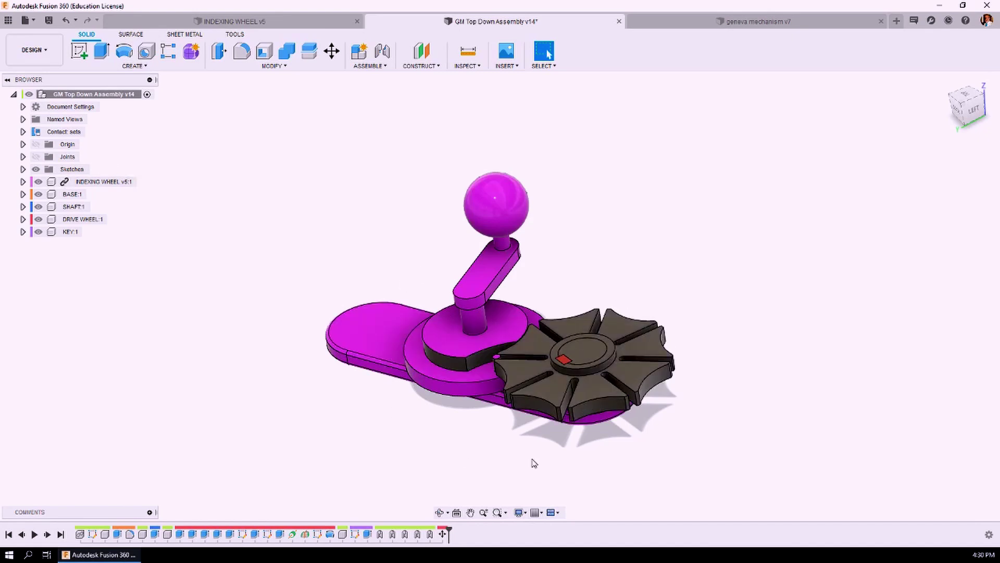
{"action": "key", "text": "ctrl+shift+Tab"}
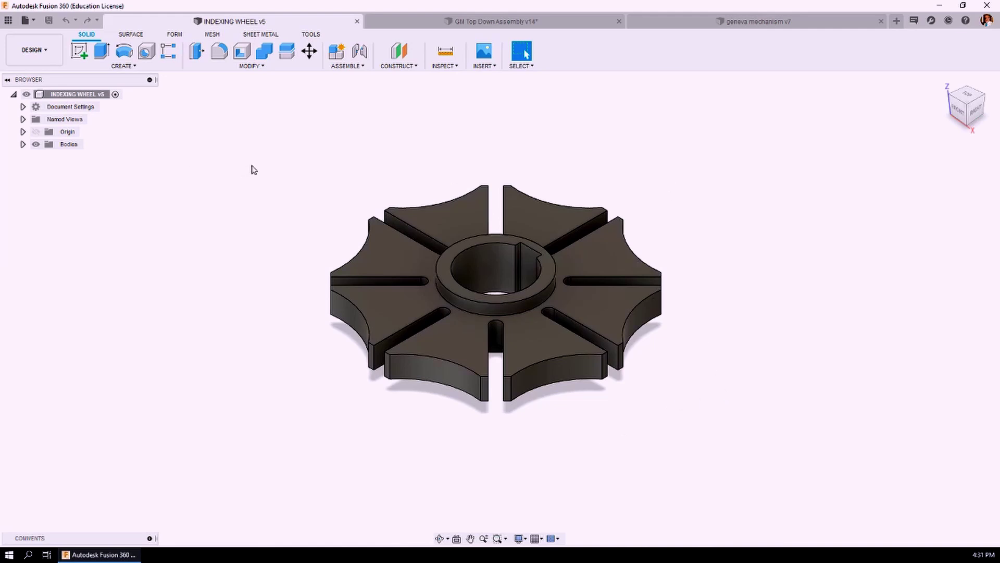
Set appearances to apply to faces and paint the wheel's top faces and hub ring magenta Enamel Glossy
{"action": "key", "text": "a"}
{"action": "scroll", "coordinate": [851, 289], "scroll_direction": "down", "scroll_amount": 2}
{"action": "scroll", "coordinate": [850, 291], "scroll_direction": "up", "scroll_amount": 2}
{"action": "scroll", "coordinate": [857, 328], "scroll_direction": "down", "scroll_amount": 4}
{"action": "scroll", "coordinate": [857, 327], "scroll_direction": "up", "scroll_amount": 4}
{"action": "scroll", "coordinate": [849, 329], "scroll_direction": "down", "scroll_amount": 2}
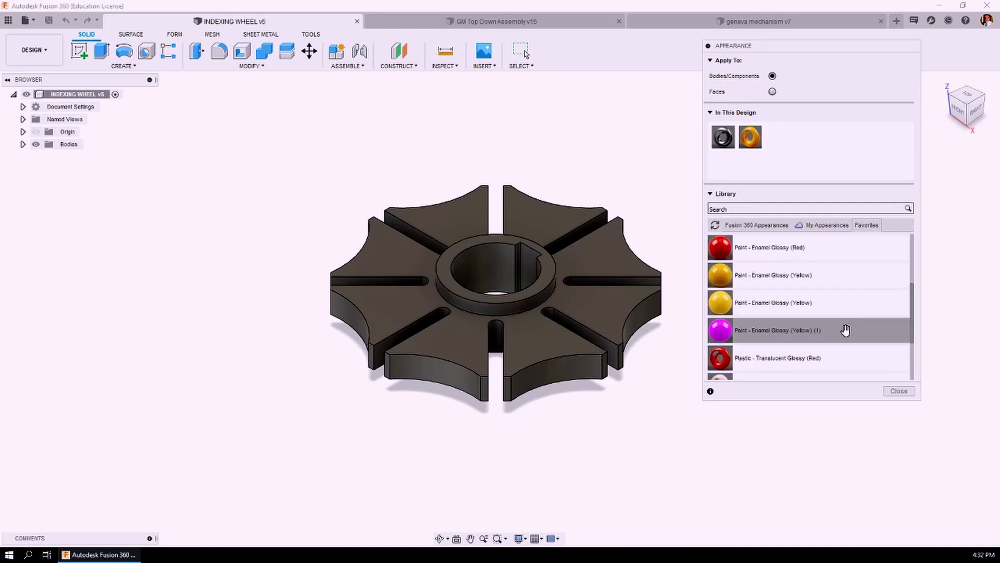
{"action": "left_click", "coordinate": [772, 92]}
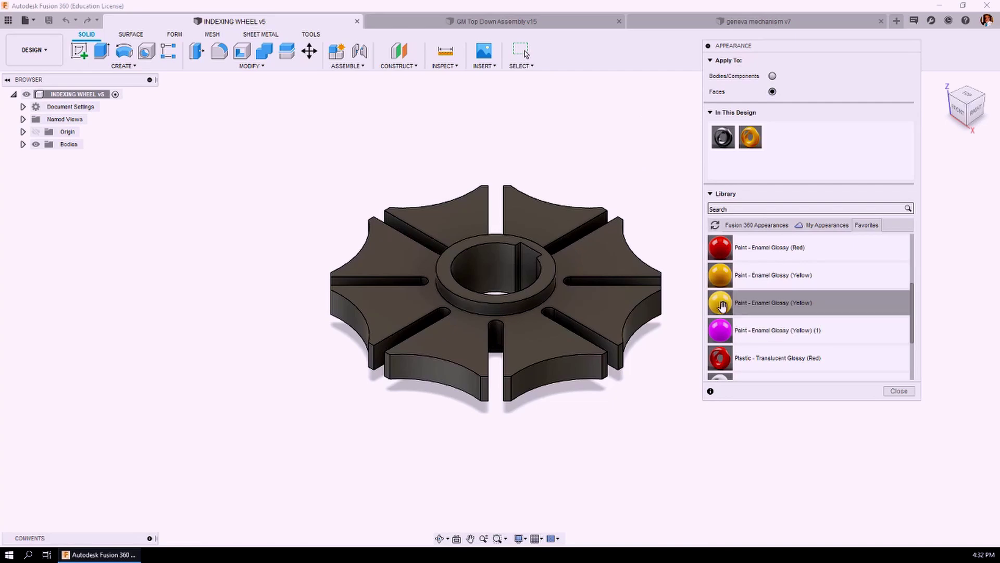
{"action": "left_click_drag", "start_coordinate": [720, 330], "coordinate": [627, 313]}
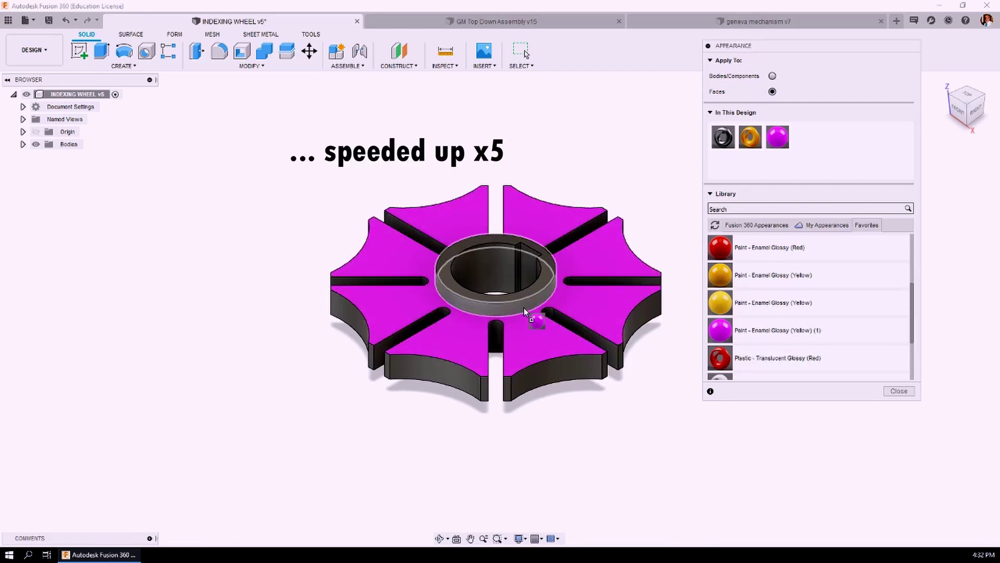
{"action": "middle_click_drag", "start_coordinate": [531, 312], "coordinate": [576, 270], "text": "shift"}
{"action": "left_click_drag", "start_coordinate": [720, 330], "coordinate": [536, 286]}
Paint the wheel's outer side faces magenta, leaving the slot walls dark grey
{"action": "middle_click_drag", "start_coordinate": [536, 286], "coordinate": [563, 232], "text": "shift"}
{"action": "left_click_drag", "start_coordinate": [720, 330], "coordinate": [627, 295]}
{"action": "left_click_drag", "start_coordinate": [720, 330], "coordinate": [465, 364]}
{"action": "middle_click_drag", "start_coordinate": [466, 364], "coordinate": [494, 339], "text": "shift"}
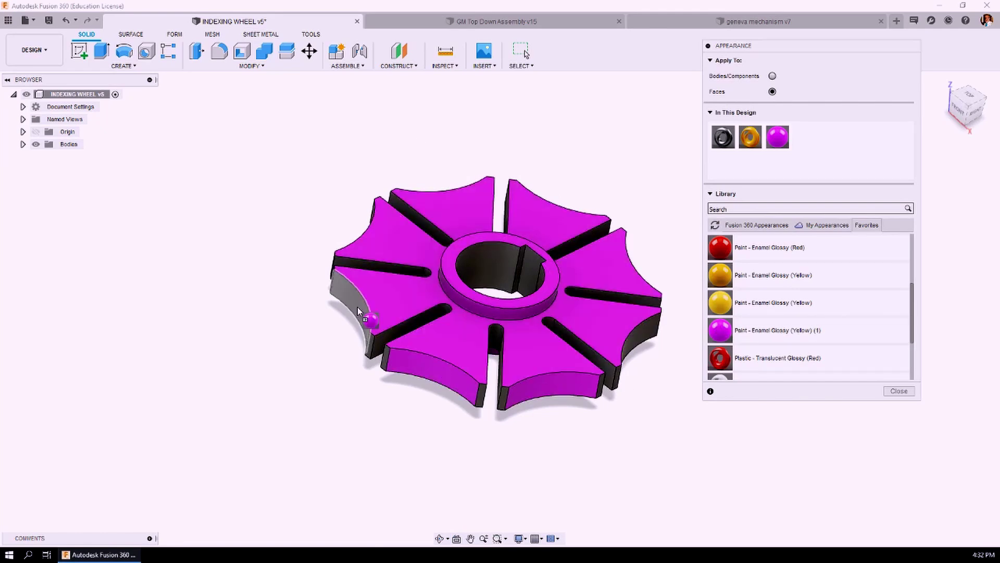
{"action": "left_click_drag", "start_coordinate": [719, 330], "coordinate": [485, 357]}
{"action": "middle_click_drag", "start_coordinate": [484, 356], "coordinate": [513, 333], "text": "shift"}
{"action": "left_click_drag", "start_coordinate": [719, 329], "coordinate": [604, 347]}
{"action": "middle_click_drag", "start_coordinate": [604, 346], "coordinate": [630, 312], "text": "shift"}
{"action": "left_click_drag", "start_coordinate": [720, 330], "coordinate": [469, 336]}
{"action": "middle_click_drag", "start_coordinate": [468, 336], "coordinate": [536, 201], "text": "shift"}
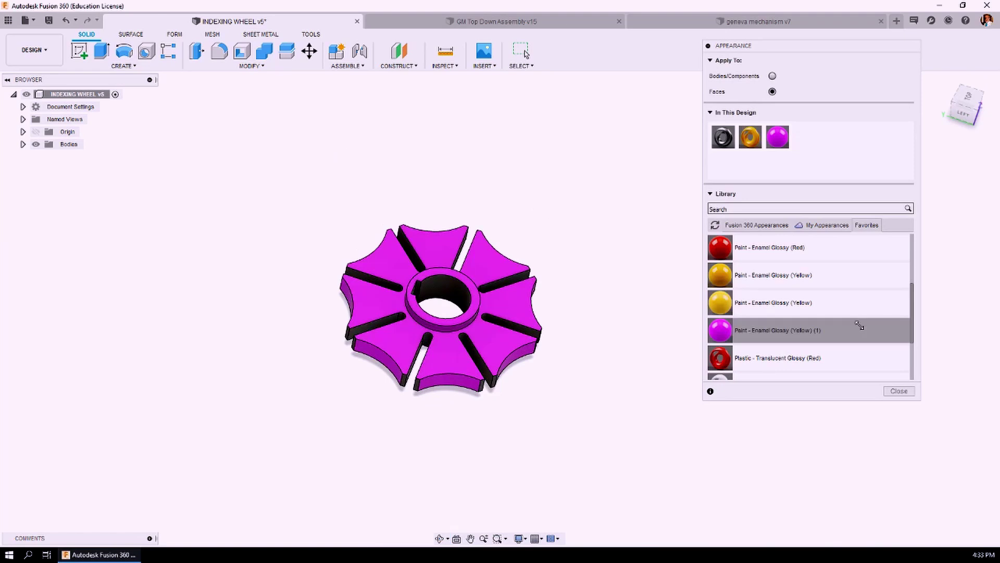
{"action": "left_click", "coordinate": [897, 391]}
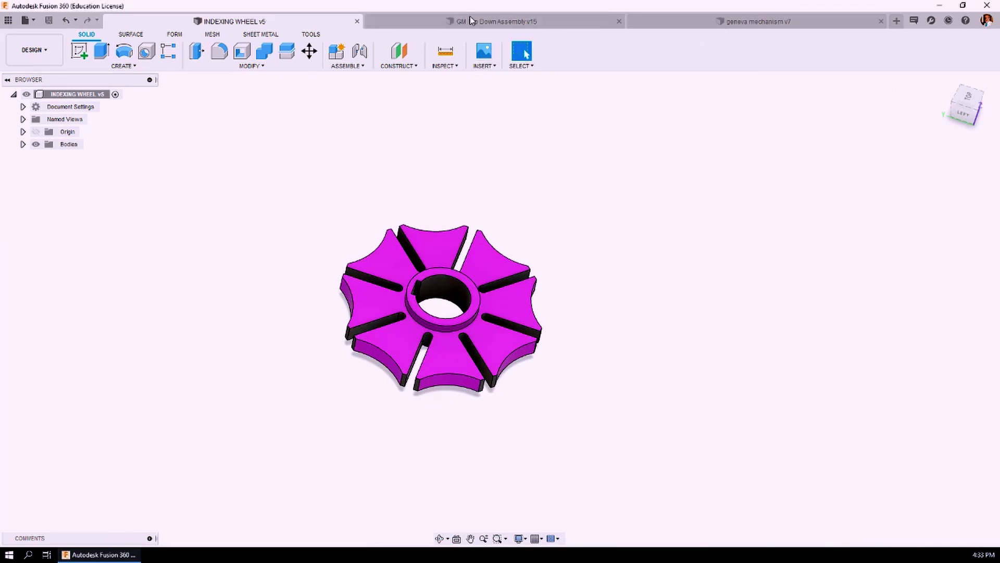
In GM Top Down Assembly, colour the crank assembly yellow, accepting the appearance warning
{"action": "left_click", "coordinate": [497, 22]}
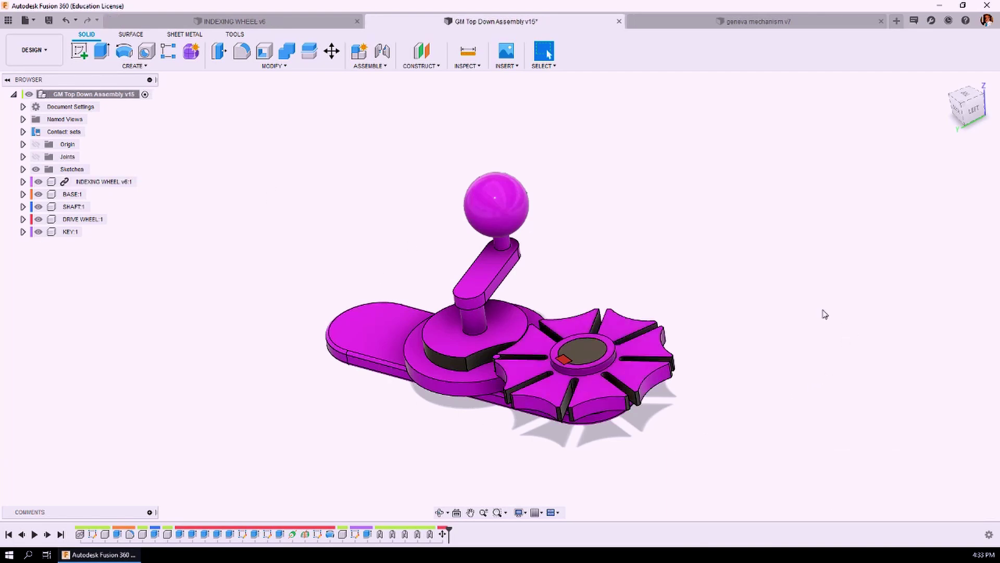
{"action": "key", "text": "a"}
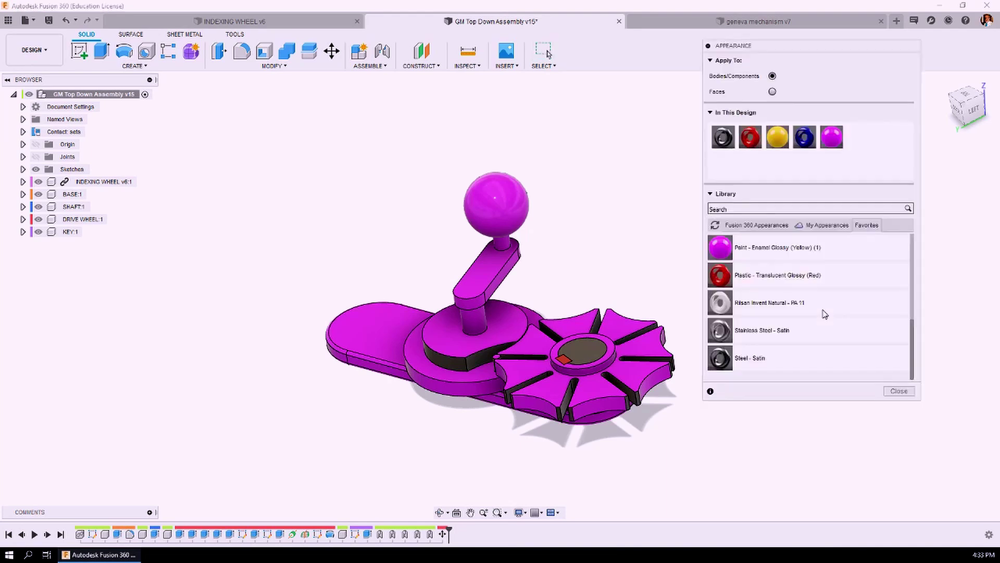
{"action": "left_click_drag", "start_coordinate": [826, 257], "coordinate": [513, 204]}
{"action": "left_click", "coordinate": [466, 286]}
Give the drive wheel disc faces, including those near the pin, a Steel - Satin finish
{"action": "left_click", "coordinate": [772, 91]}
{"action": "left_click_drag", "start_coordinate": [723, 137], "coordinate": [441, 383]}
{"action": "middle_click_drag", "start_coordinate": [441, 382], "coordinate": [521, 365], "text": "shift"}
{"action": "scroll", "coordinate": [568, 363], "scroll_direction": "up", "scroll_amount": 5}
{"action": "left_click_drag", "start_coordinate": [723, 137], "coordinate": [475, 356]}
{"action": "middle_click_drag", "start_coordinate": [475, 355], "coordinate": [271, 260], "text": "shift"}
{"action": "left_click", "coordinate": [98, 220]}
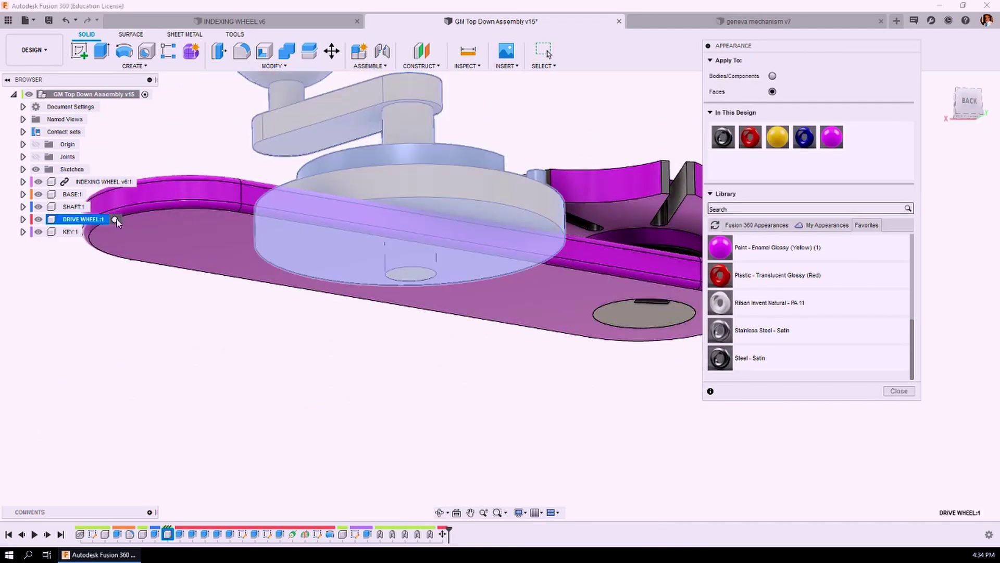
Activate and isolate DRIVE WHEEL:1 to check its yellow and steel appearance
{"action": "left_click", "coordinate": [115, 219]}
{"action": "right_click", "coordinate": [82, 324]}
{"action": "left_click", "coordinate": [101, 317]}
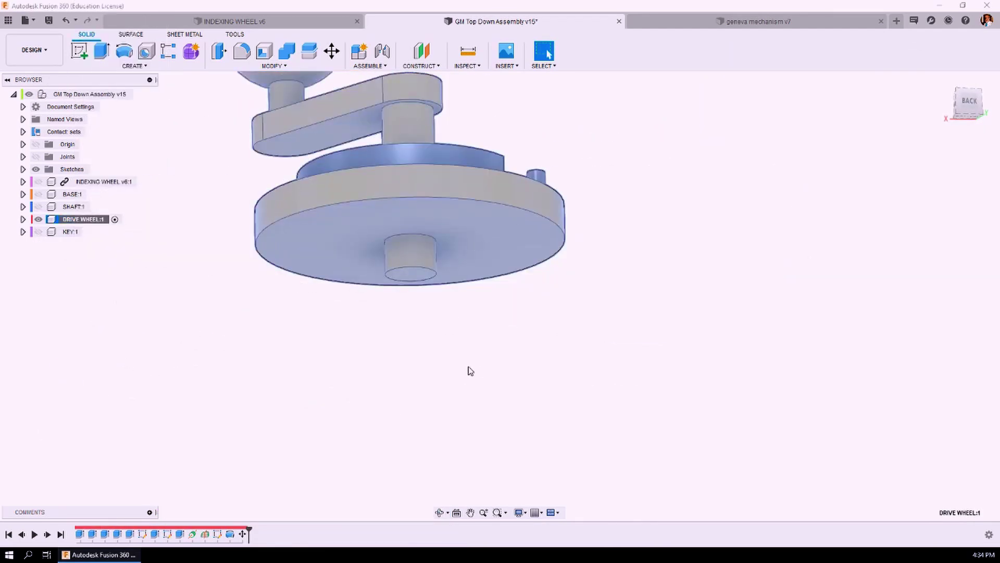
{"action": "key", "text": "a"}
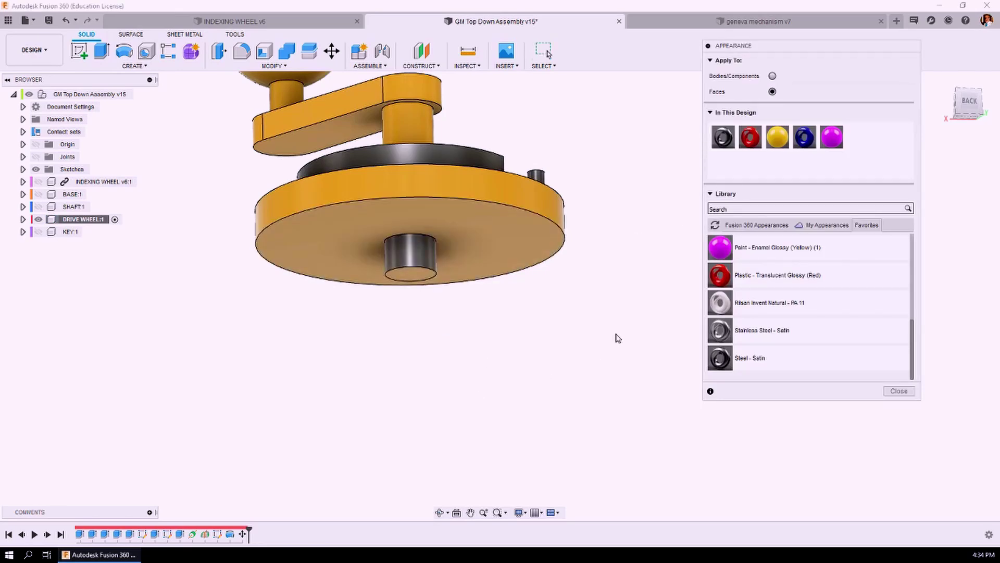
{"action": "middle_click_drag", "start_coordinate": [617, 341], "coordinate": [547, 319], "text": "shift"}
{"action": "left_click", "coordinate": [898, 391]}
Save version 16, unisolate all components, and reactivate the top-level assembly
{"action": "left_click", "coordinate": [49, 21]}
{"action": "left_click", "coordinate": [508, 287]}
{"action": "right_click", "coordinate": [83, 220]}
{"action": "left_click", "coordinate": [107, 315]}
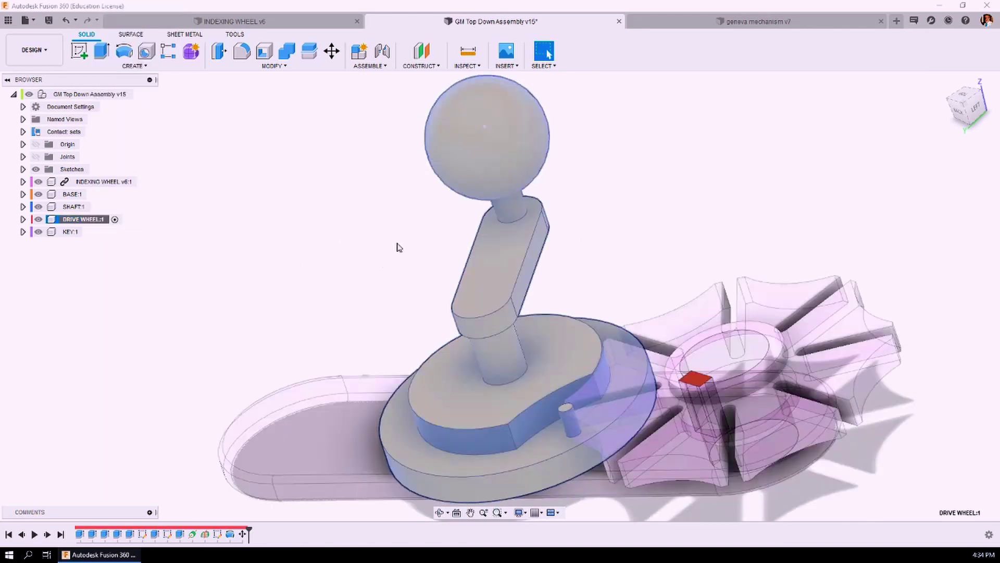
{"action": "left_click", "coordinate": [399, 239]}
{"action": "scroll", "coordinate": [368, 188], "scroll_direction": "down", "scroll_amount": 3}
{"action": "middle_click_drag", "start_coordinate": [801, 233], "coordinate": [521, 271], "text": "shift"}
{"action": "left_click", "coordinate": [145, 94]}
Activate and isolate SHAFT:1, then paint its top and bottom faces yellow
{"action": "double_click", "coordinate": [74, 207]}
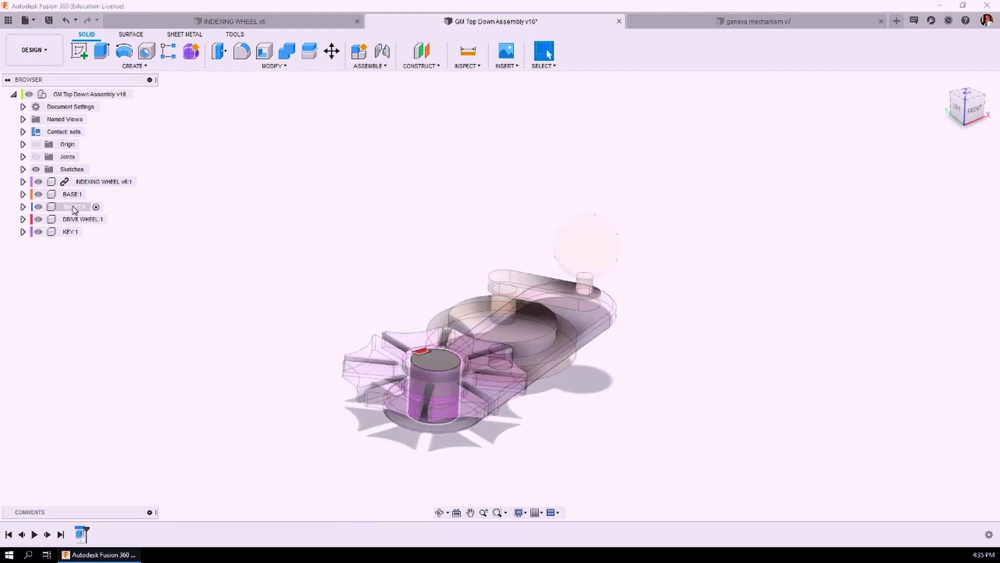
{"action": "right_click", "coordinate": [73, 207]}
{"action": "left_click", "coordinate": [105, 321]}
{"action": "scroll", "coordinate": [468, 438], "scroll_direction": "up", "scroll_amount": 2}
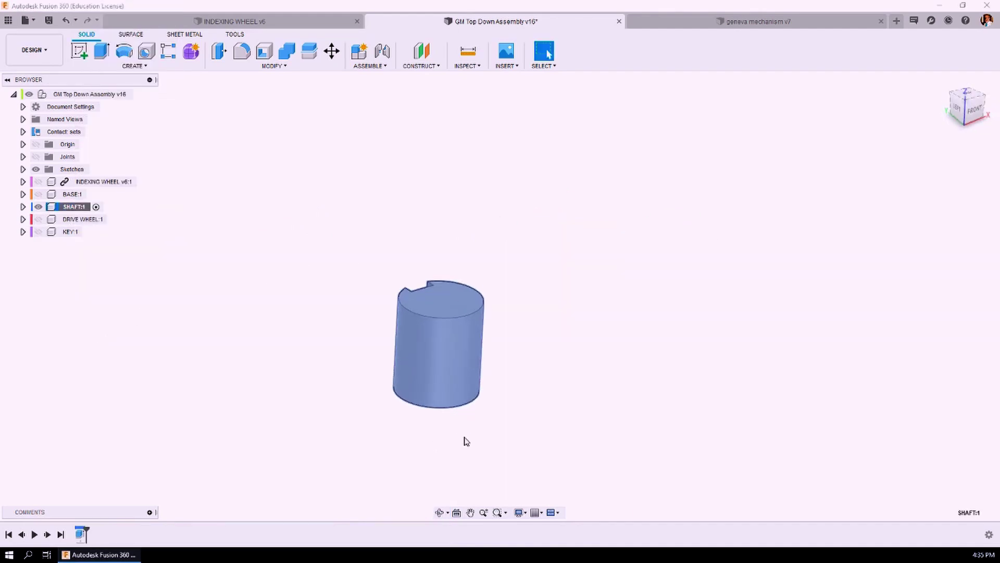
{"action": "key", "text": "a"}
{"action": "left_click_drag", "start_coordinate": [777, 137], "coordinate": [440, 303]}
{"action": "middle_click_drag", "start_coordinate": [580, 292], "coordinate": [618, 197], "text": "shift"}
{"action": "left_click_drag", "start_coordinate": [777, 137], "coordinate": [438, 362]}
{"action": "middle_click_drag", "start_coordinate": [554, 211], "coordinate": [545, 290], "text": "shift"}
{"action": "left_click", "coordinate": [898, 391]}
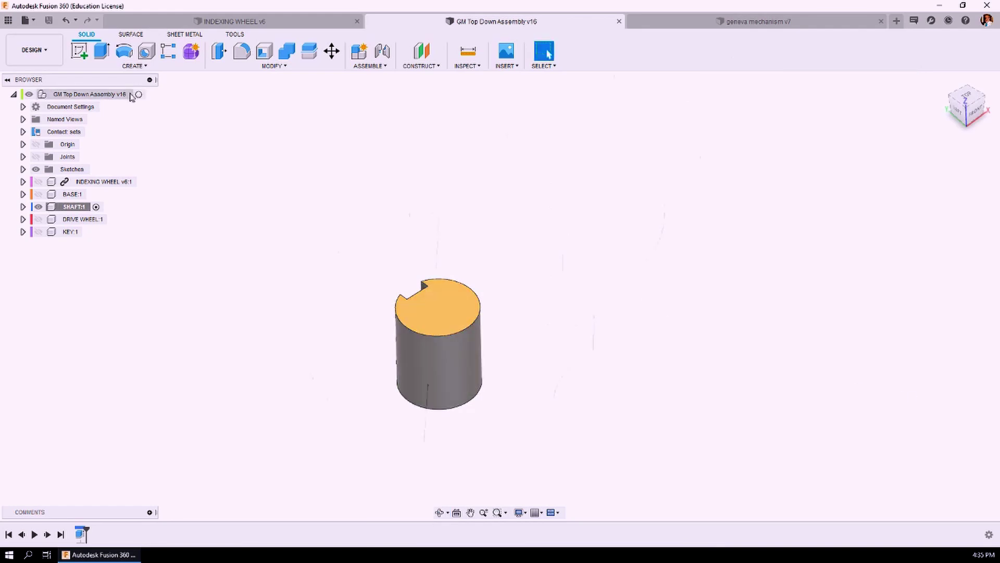
Reactivate the top-level assembly and show all components of the mechanism again
{"action": "left_click", "coordinate": [137, 94]}
{"action": "right_click", "coordinate": [80, 206]}
{"action": "left_click", "coordinate": [107, 336]}
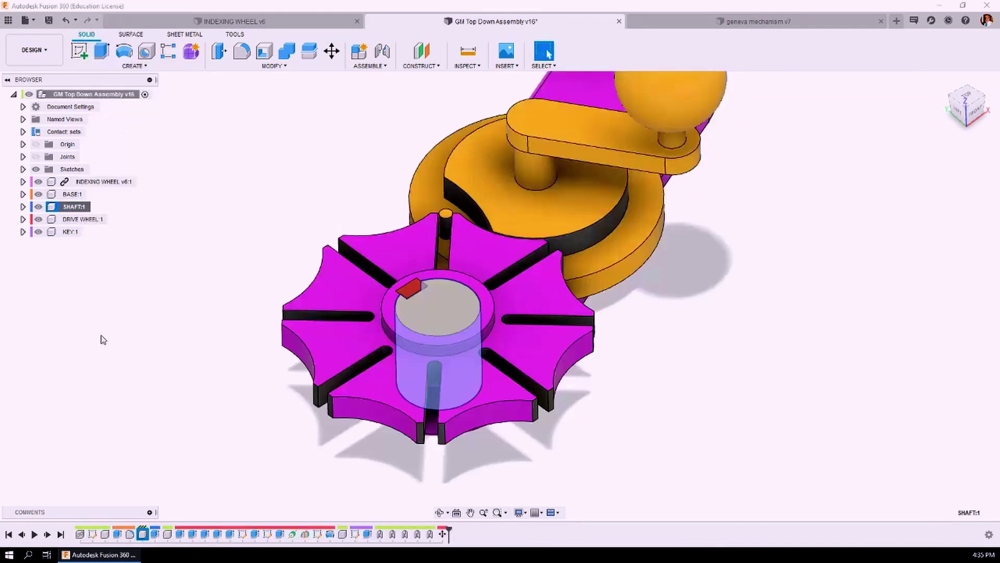
{"action": "scroll", "coordinate": [614, 226], "scroll_direction": "down", "scroll_amount": 3}
{"action": "middle_click_drag", "start_coordinate": [614, 226], "coordinate": [579, 258], "text": "shift"}
Play the Animate Model animation of the Rev5 joint
{"action": "left_click", "coordinate": [23, 156]}
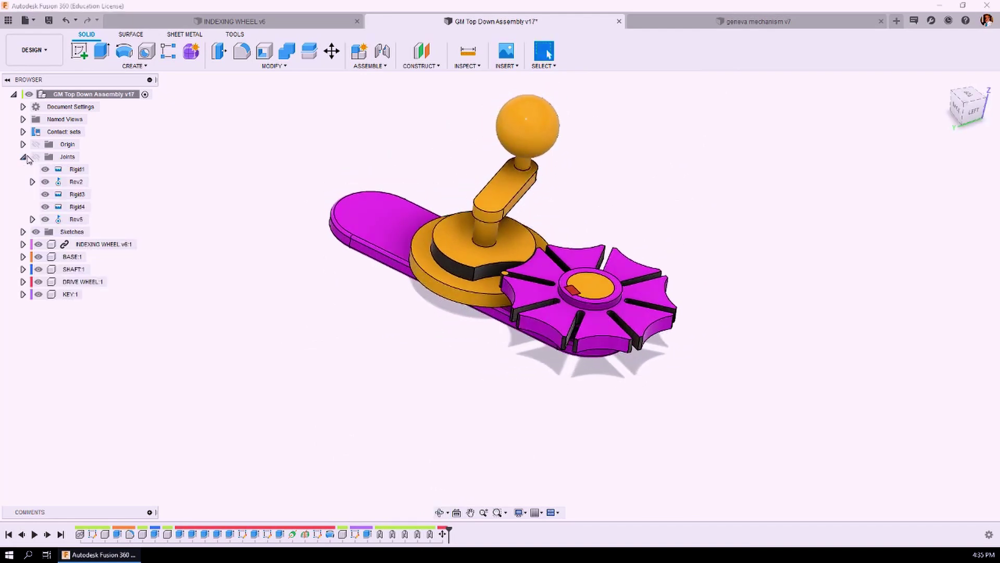
{"action": "left_click", "coordinate": [76, 219]}
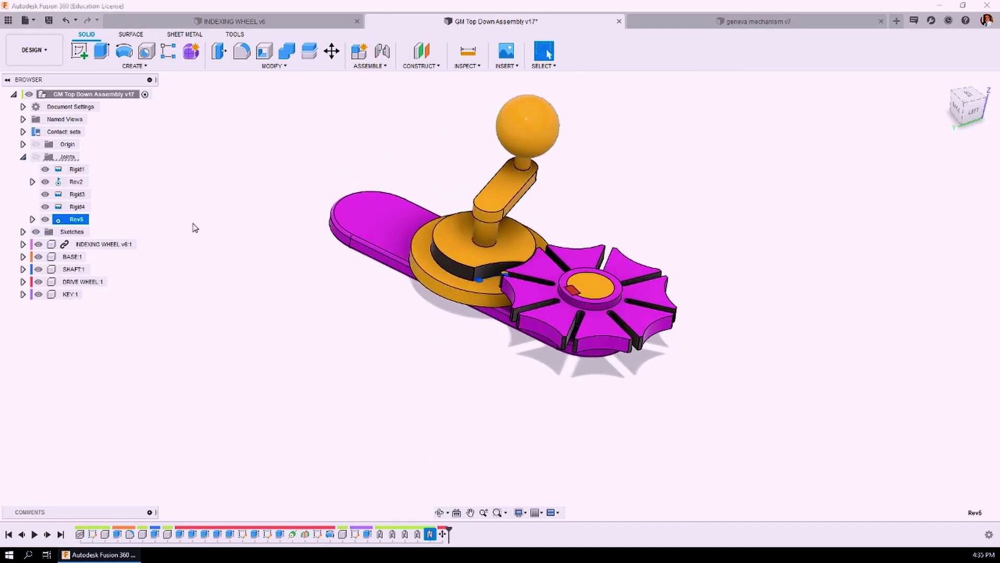
{"action": "right_click", "coordinate": [78, 222]}
{"action": "left_click", "coordinate": [109, 320]}
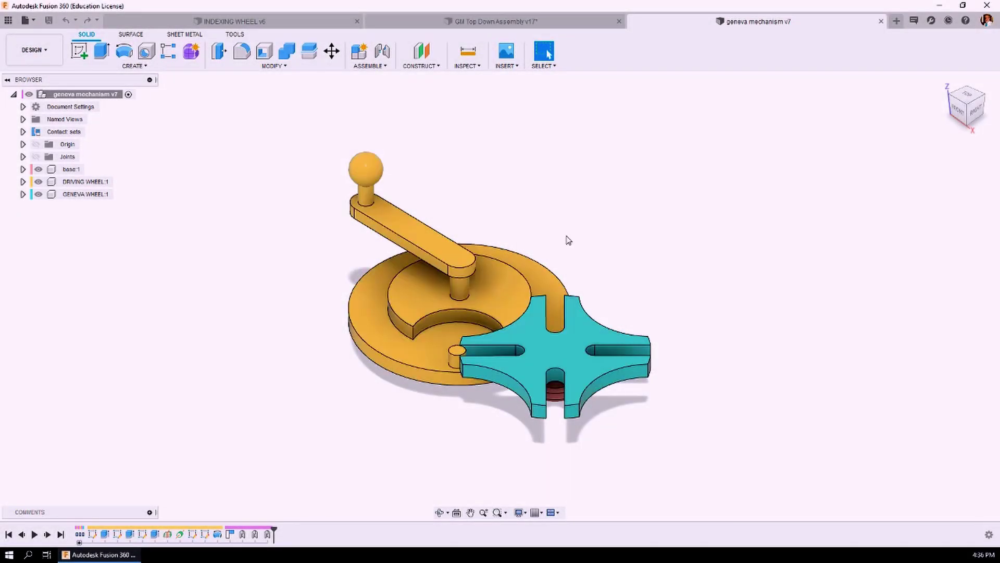
Toggle component colours with Shift+N, inspect base:1 isolated, then unisolate everything
{"action": "key", "text": "shift+n"}
{"action": "key", "text": "shift+n"}
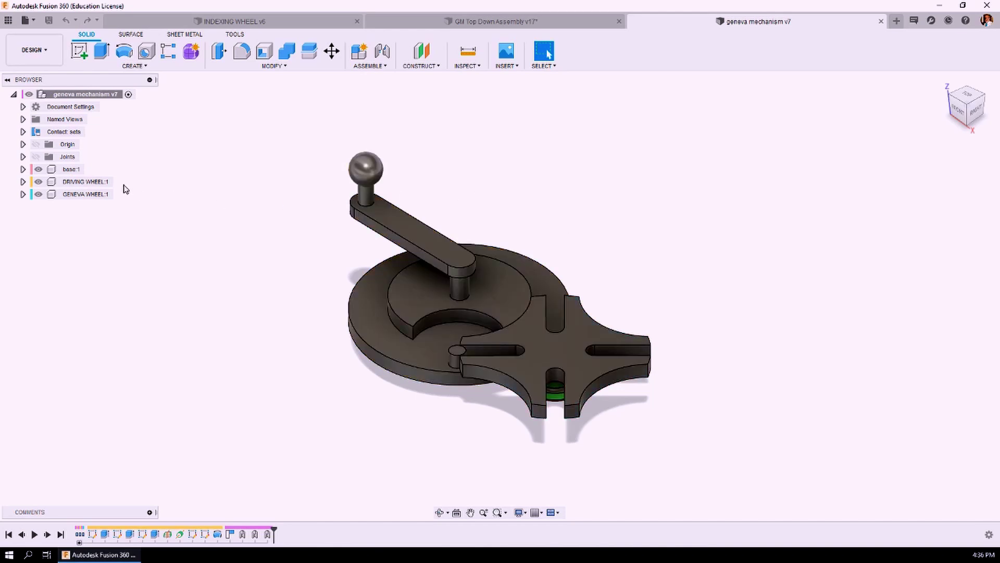
{"action": "left_click", "coordinate": [90, 170]}
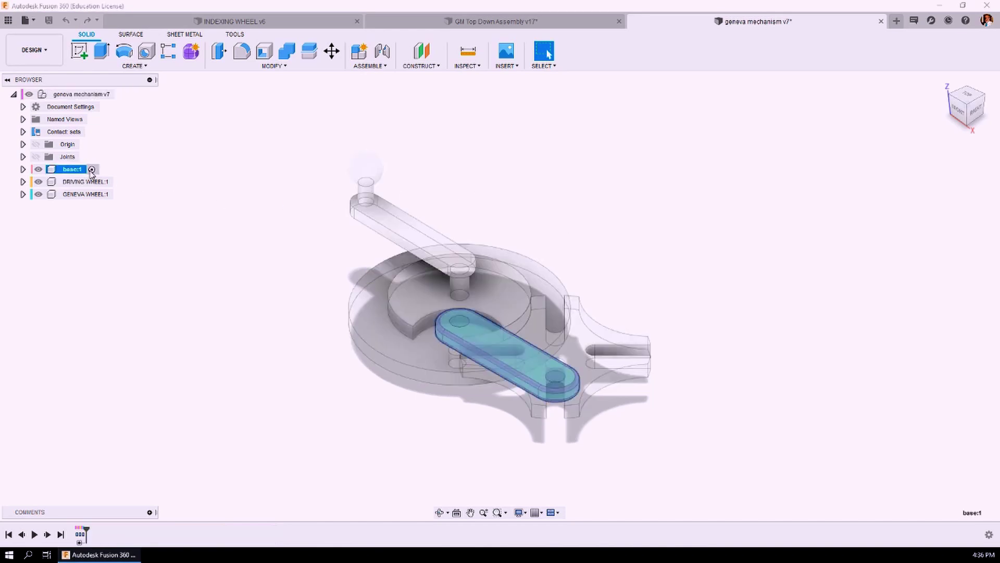
{"action": "right_click", "coordinate": [78, 174]}
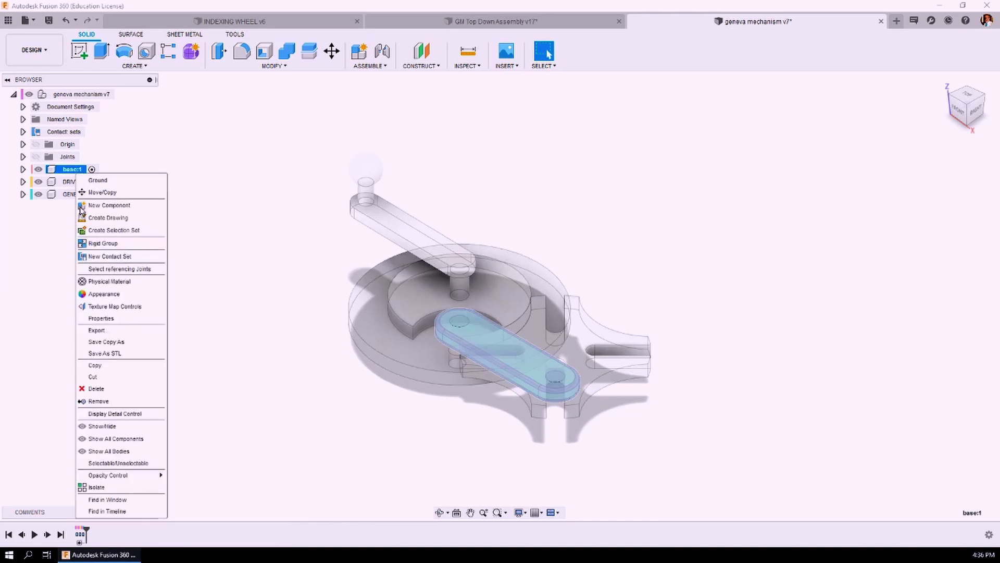
{"action": "left_click", "coordinate": [97, 487]}
{"action": "scroll", "coordinate": [563, 422], "scroll_direction": "up", "scroll_amount": 3}
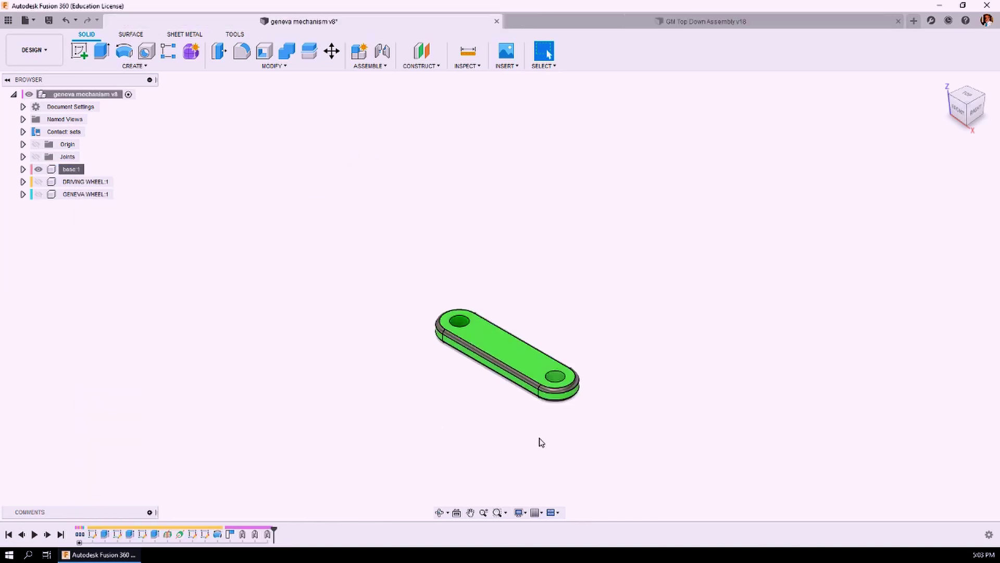
{"action": "scroll", "coordinate": [539, 439], "scroll_direction": "up", "scroll_amount": 3}
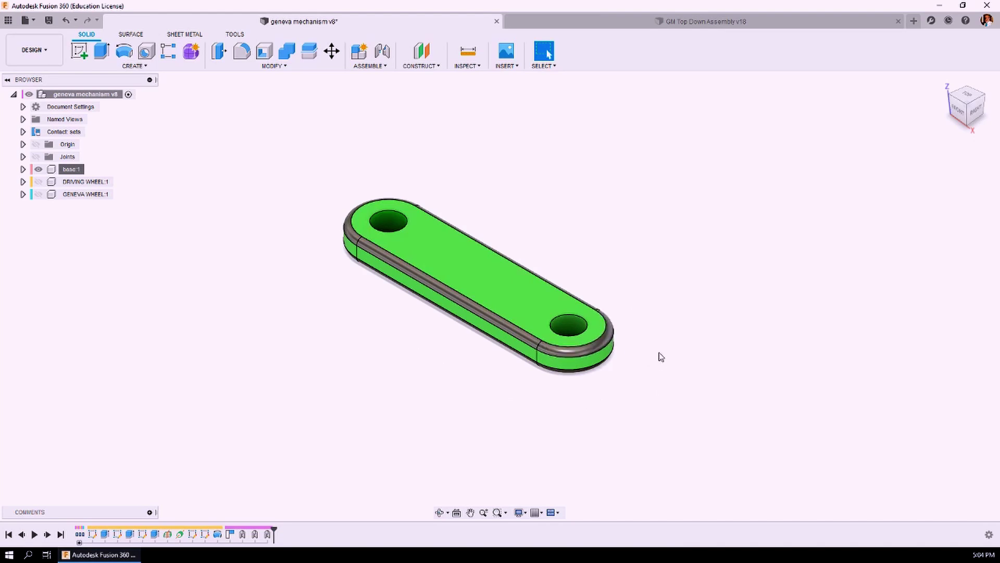
{"action": "right_click", "coordinate": [74, 171]}
{"action": "left_click", "coordinate": [130, 365]}
{"action": "scroll", "coordinate": [418, 451], "scroll_direction": "down", "scroll_amount": 3}
Return isolated base:1 to dark steel, removing face colours, and save a new version
{"action": "double_click", "coordinate": [71, 169]}
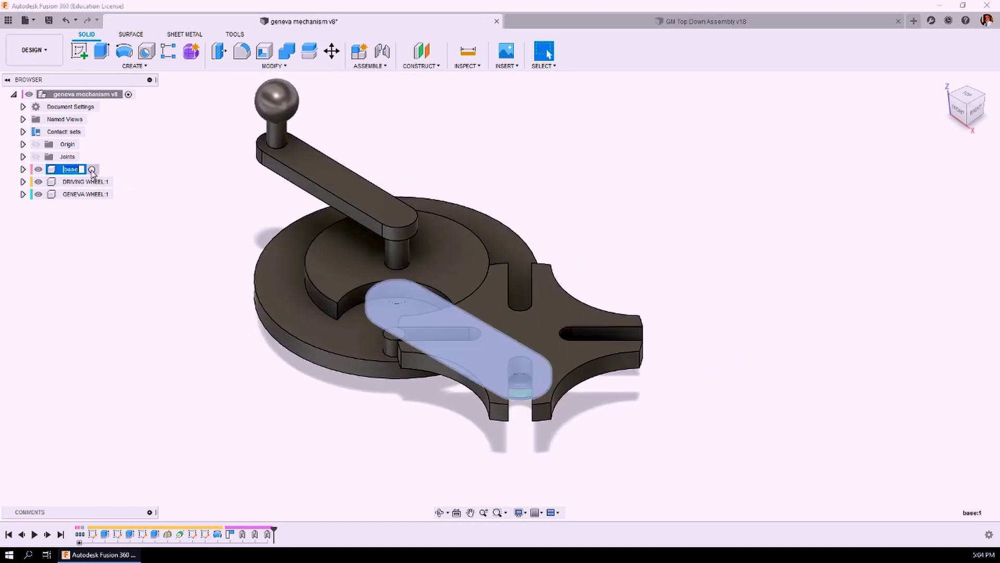
{"action": "right_click", "coordinate": [78, 170]}
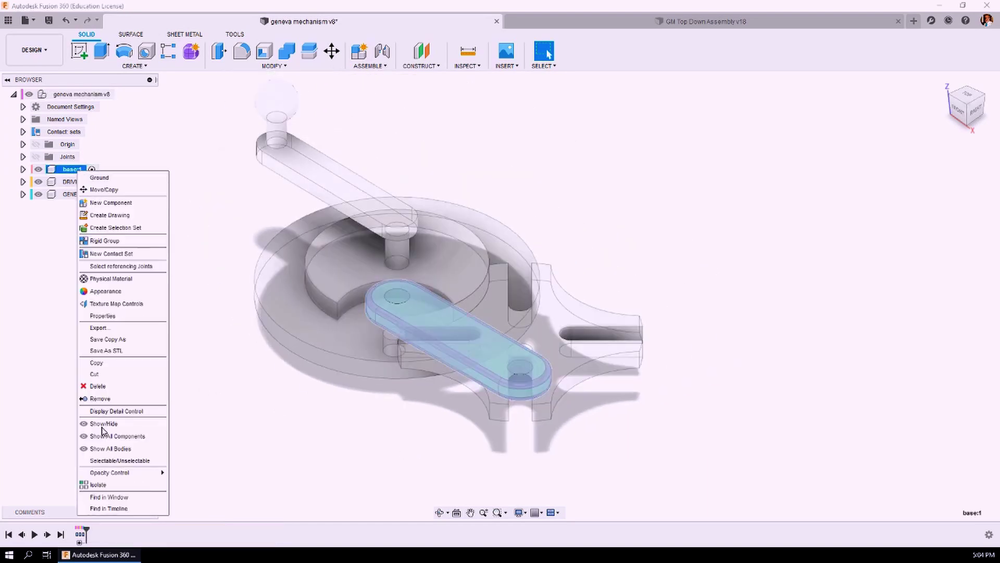
{"action": "left_click", "coordinate": [111, 484]}
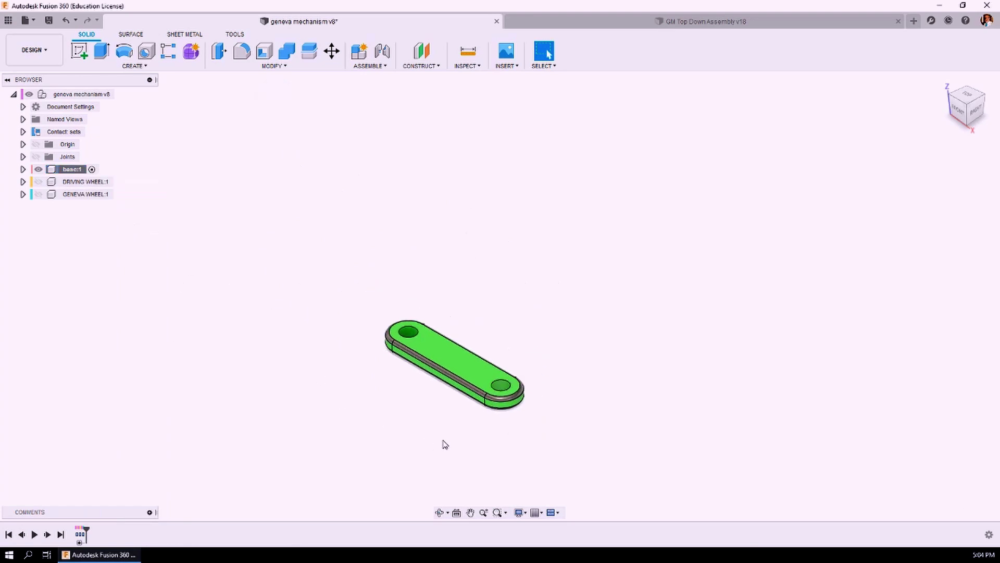
{"action": "scroll", "coordinate": [445, 442], "scroll_direction": "up", "scroll_amount": 3}
{"action": "key", "text": "a"}
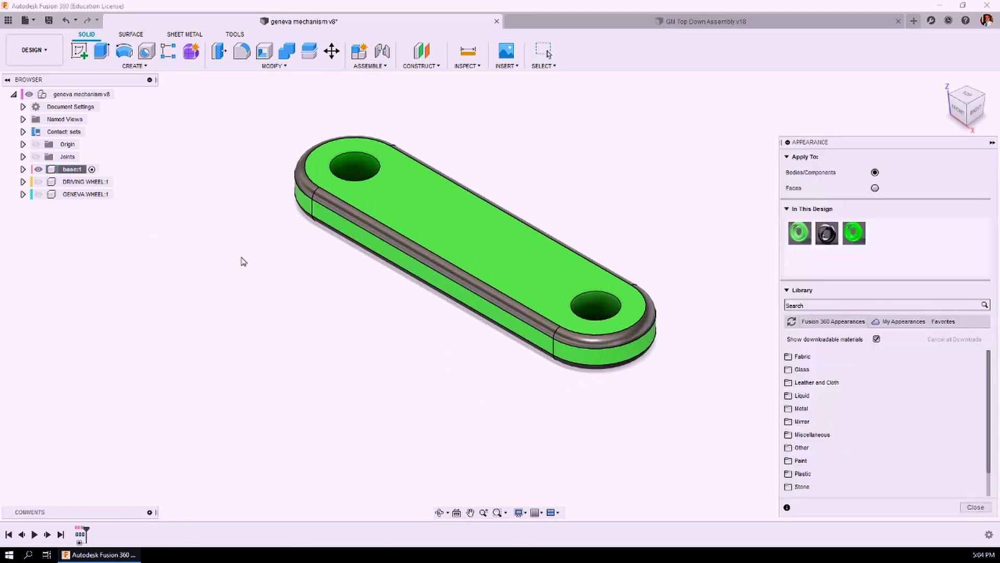
{"action": "left_click_drag", "start_coordinate": [826, 233], "coordinate": [542, 269]}
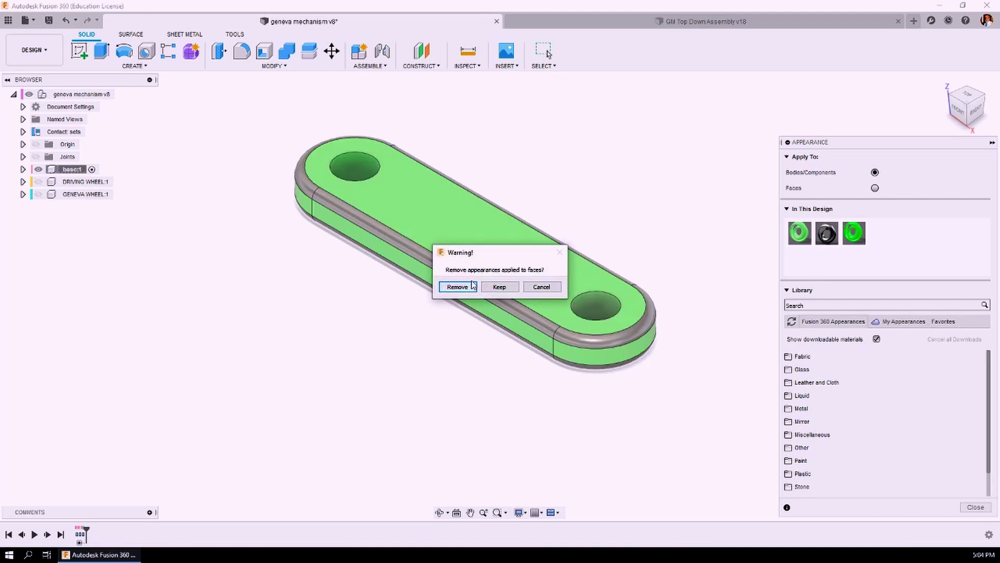
{"action": "left_click", "coordinate": [457, 288]}
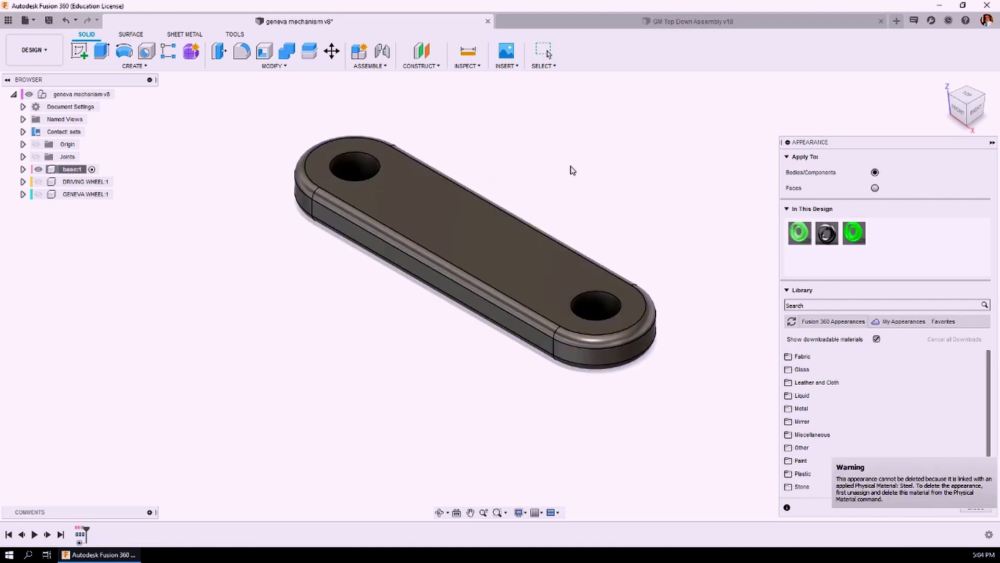
{"action": "left_click", "coordinate": [968, 510]}
{"action": "left_click", "coordinate": [48, 21]}
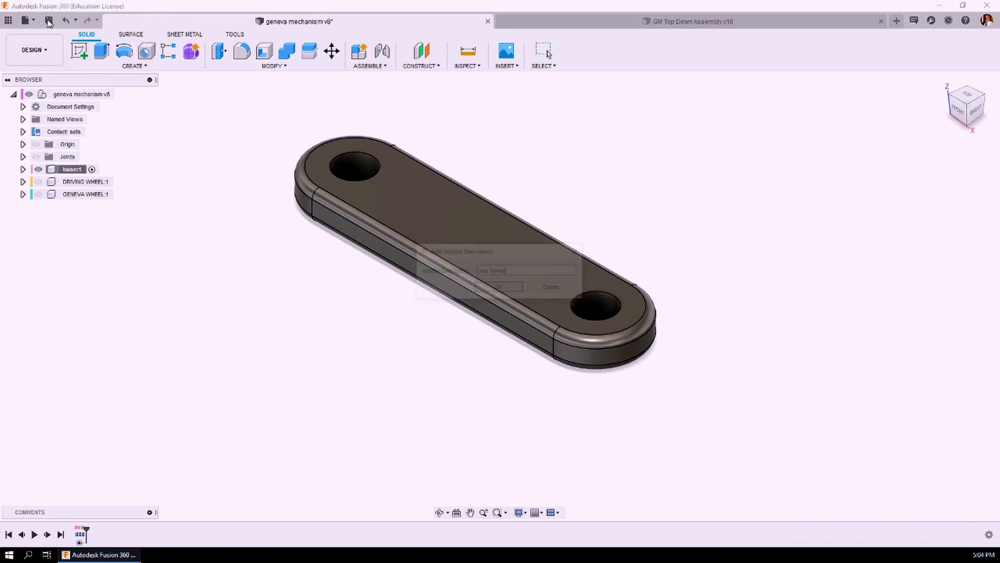
{"action": "left_click", "coordinate": [482, 290]}
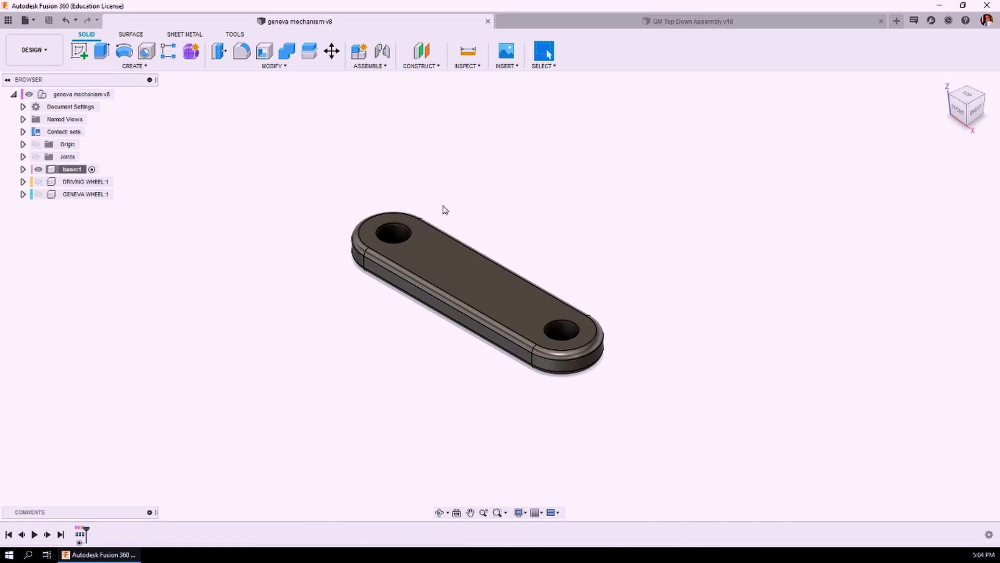
{"action": "right_click", "coordinate": [77, 170]}
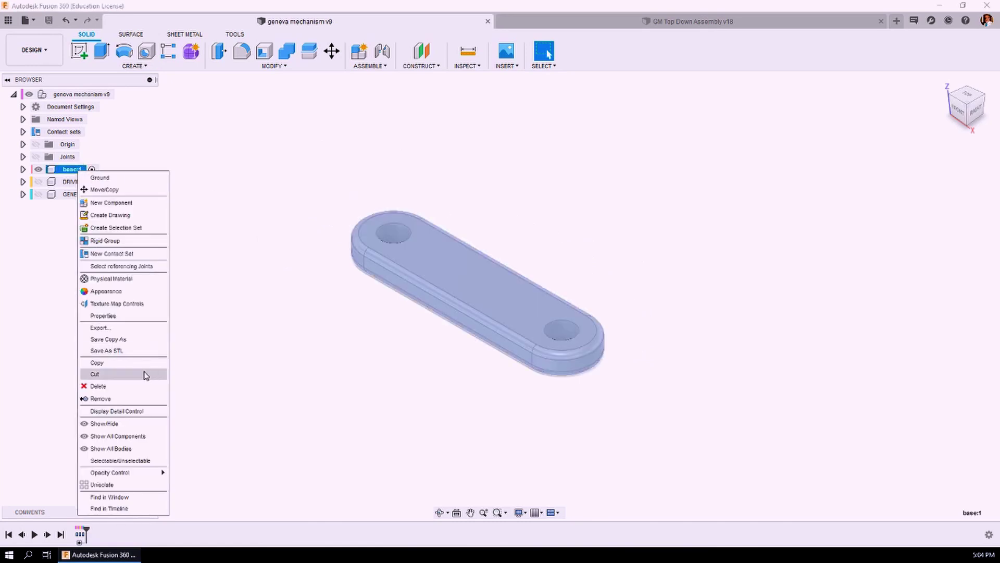
{"action": "left_click", "coordinate": [104, 317]}
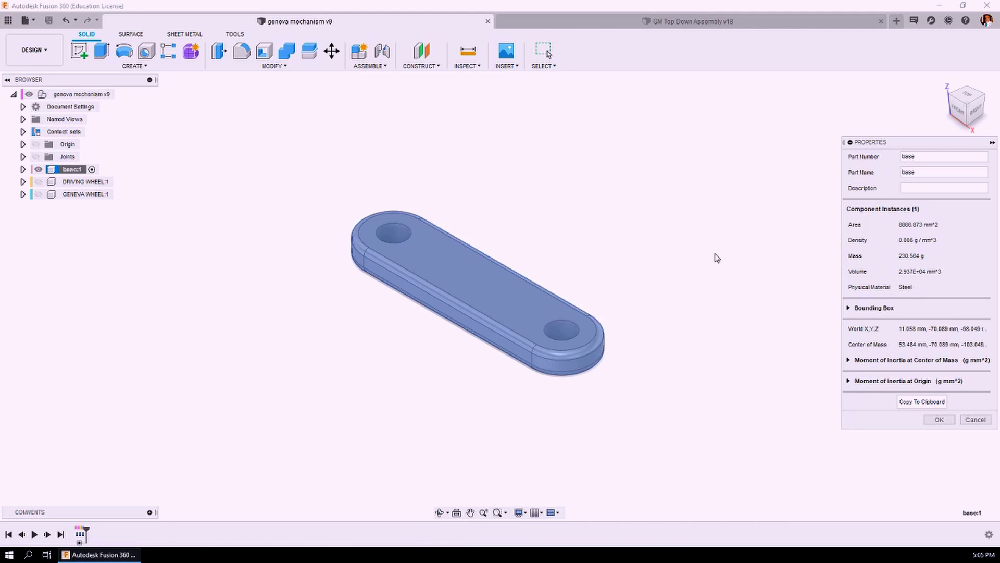
{"action": "key", "text": "Escape"}
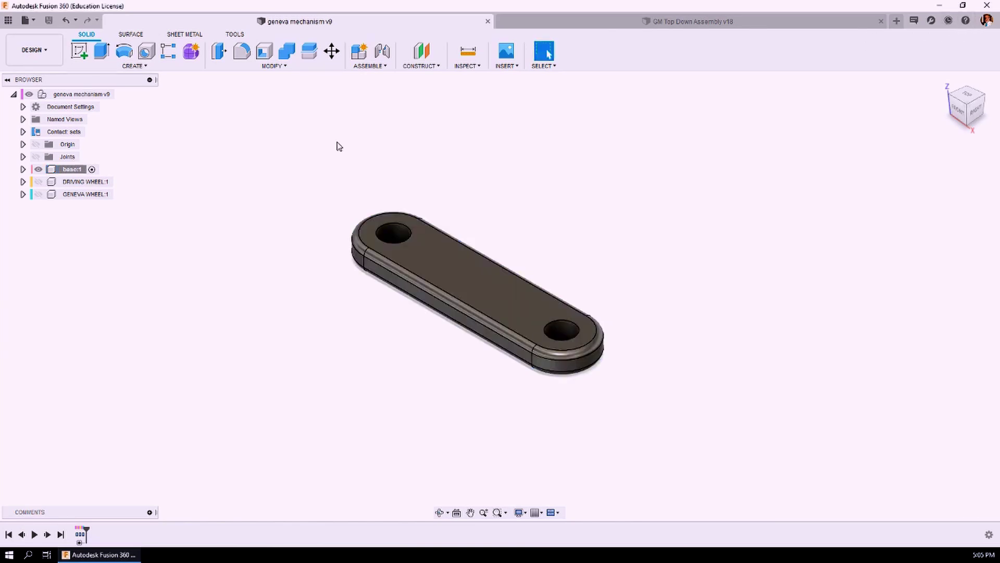
{"action": "left_click", "coordinate": [71, 169]}
{"action": "right_click", "coordinate": [70, 170]}
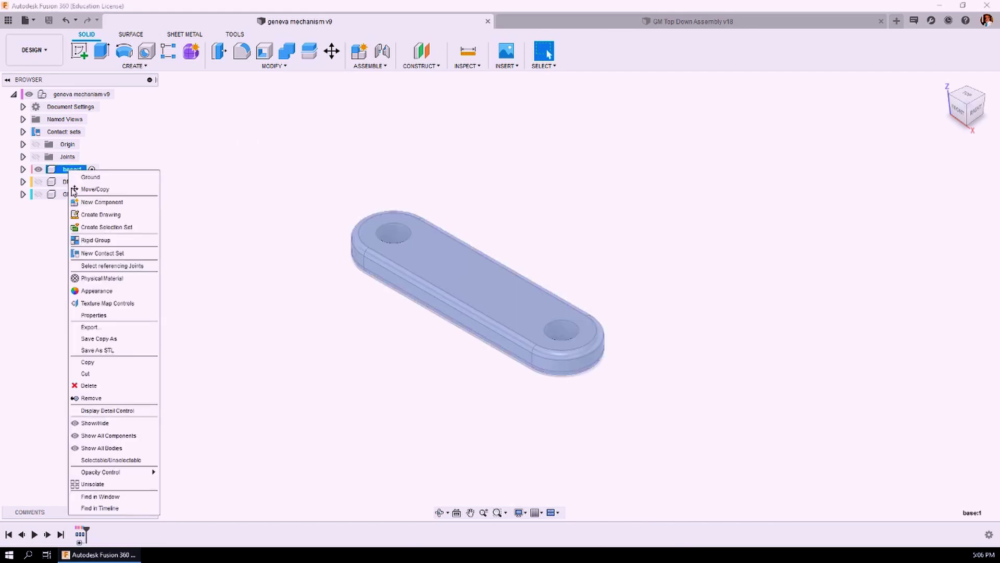
{"action": "left_click", "coordinate": [104, 279]}
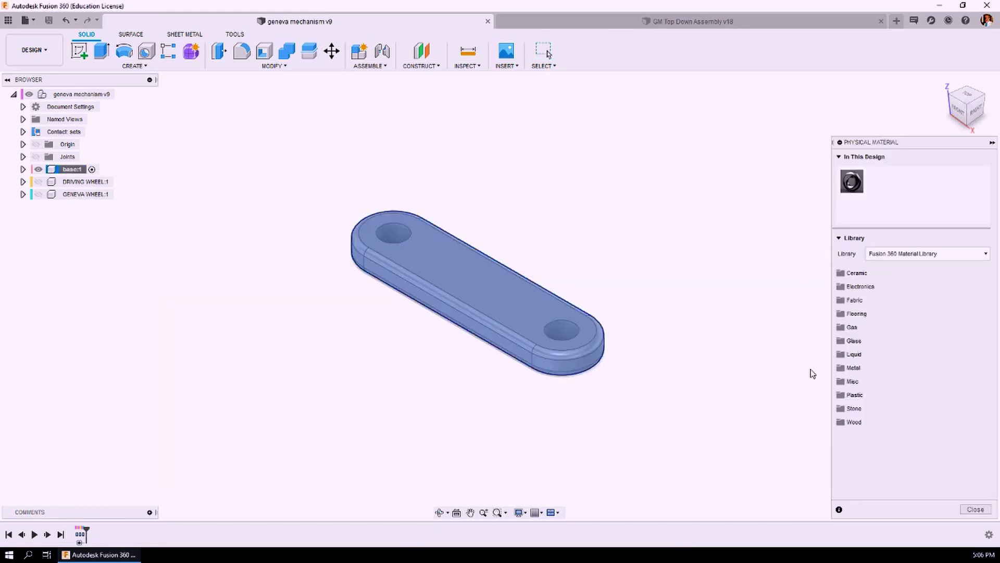
{"action": "left_click", "coordinate": [855, 396]}
{"action": "scroll", "coordinate": [912, 364], "scroll_direction": "down", "scroll_amount": 5}
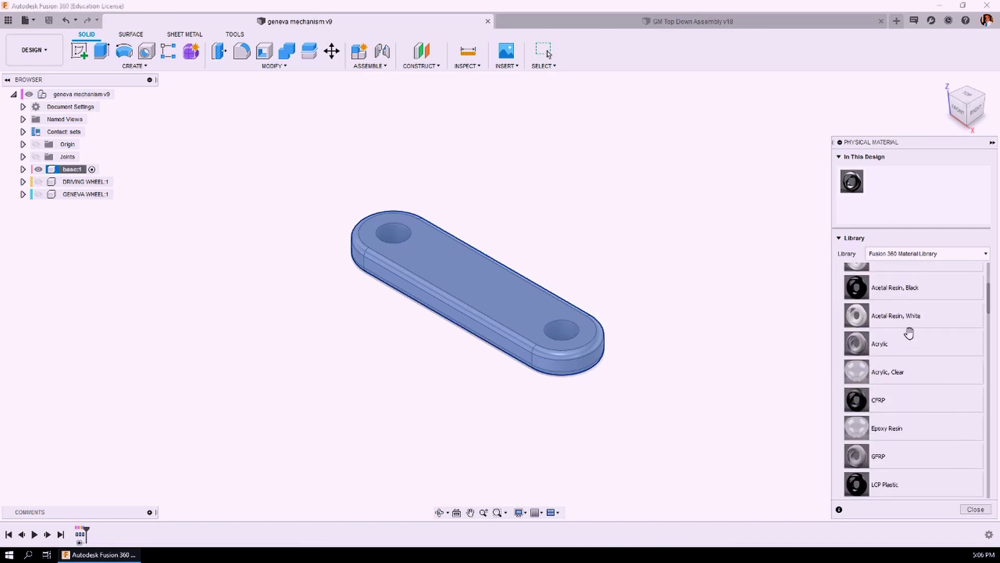
{"action": "scroll", "coordinate": [910, 373], "scroll_direction": "down", "scroll_amount": 2}
{"action": "scroll", "coordinate": [917, 380], "scroll_direction": "down", "scroll_amount": 5}
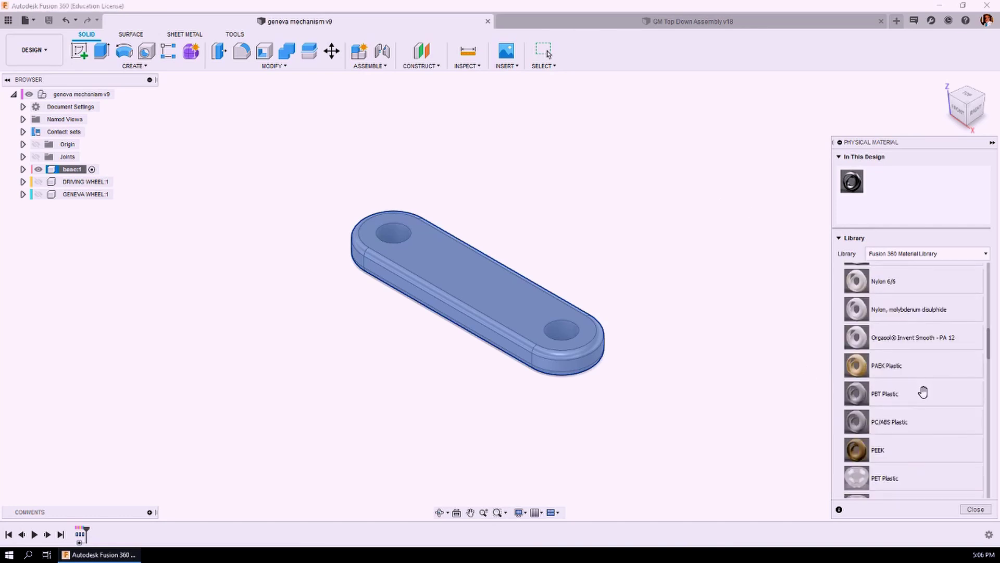
{"action": "scroll", "coordinate": [918, 388], "scroll_direction": "down", "scroll_amount": 3}
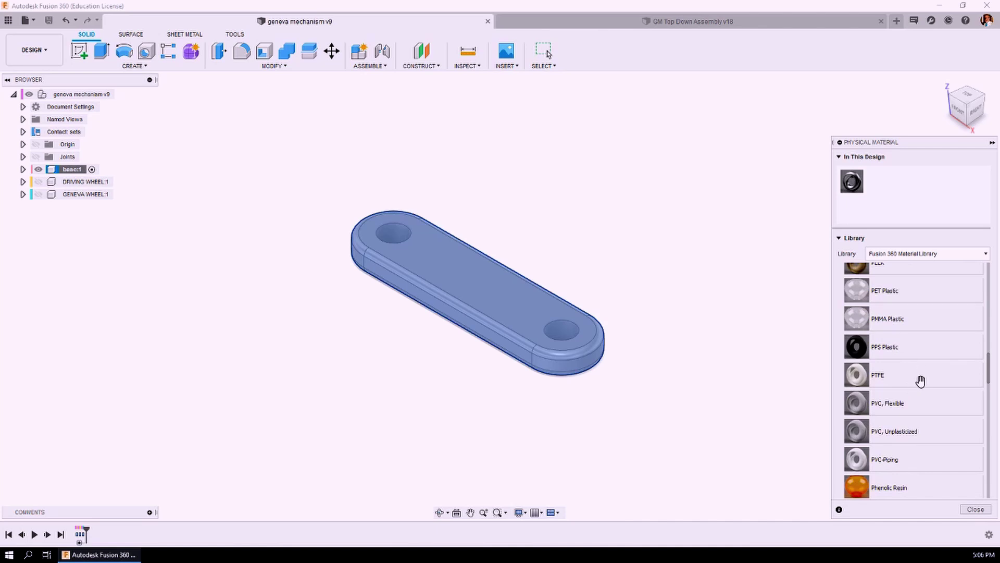
{"action": "scroll", "coordinate": [923, 393], "scroll_direction": "down", "scroll_amount": 2}
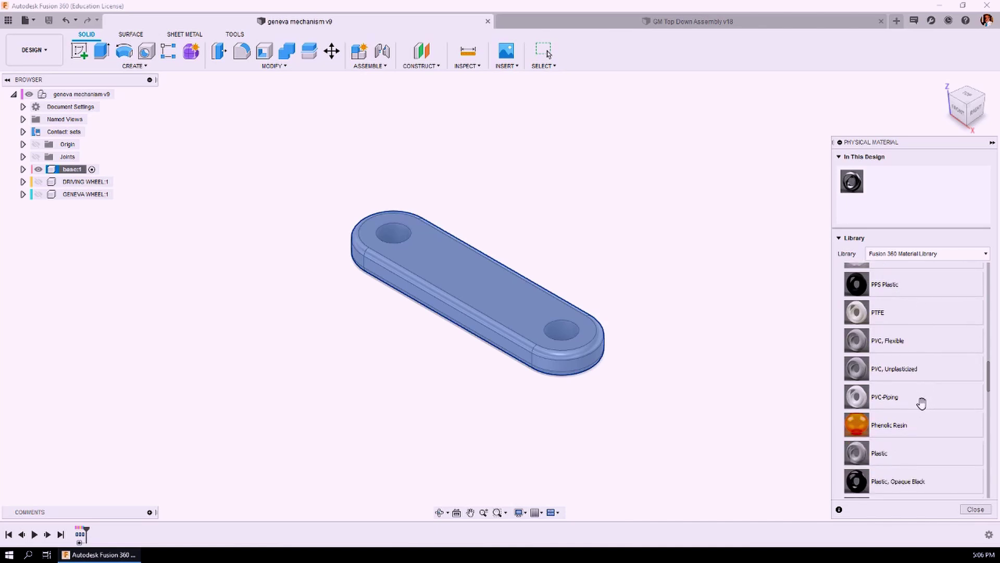
{"action": "scroll", "coordinate": [918, 427], "scroll_direction": "down", "scroll_amount": 2}
{"action": "scroll", "coordinate": [918, 431], "scroll_direction": "up", "scroll_amount": 6}
{"action": "left_click", "coordinate": [985, 255]}
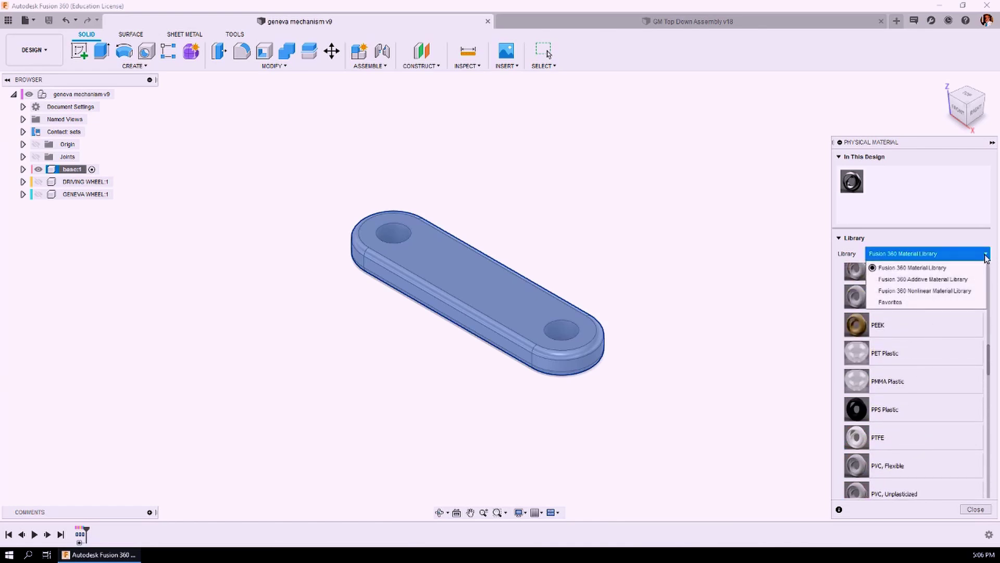
{"action": "left_click", "coordinate": [921, 280]}
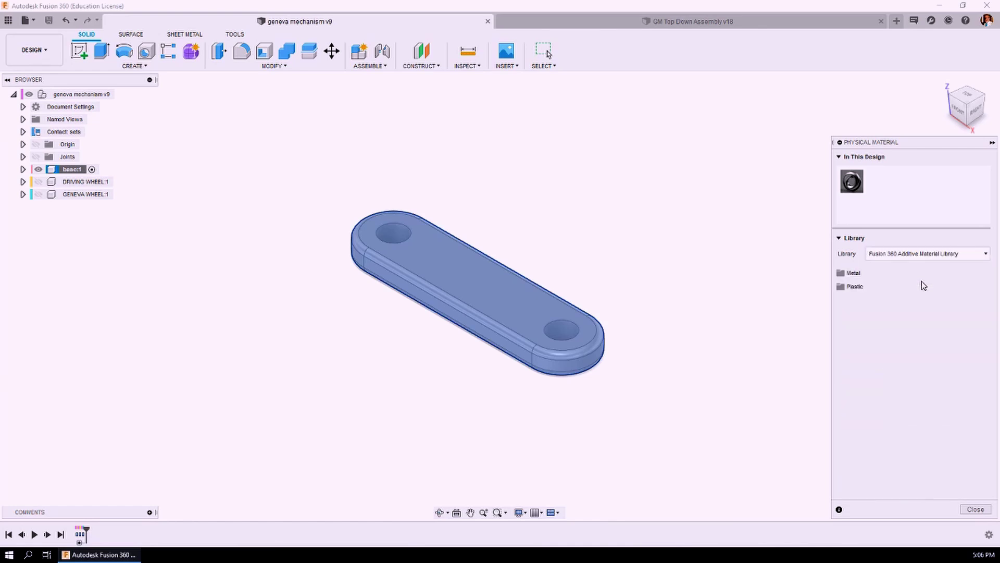
{"action": "left_click", "coordinate": [846, 289]}
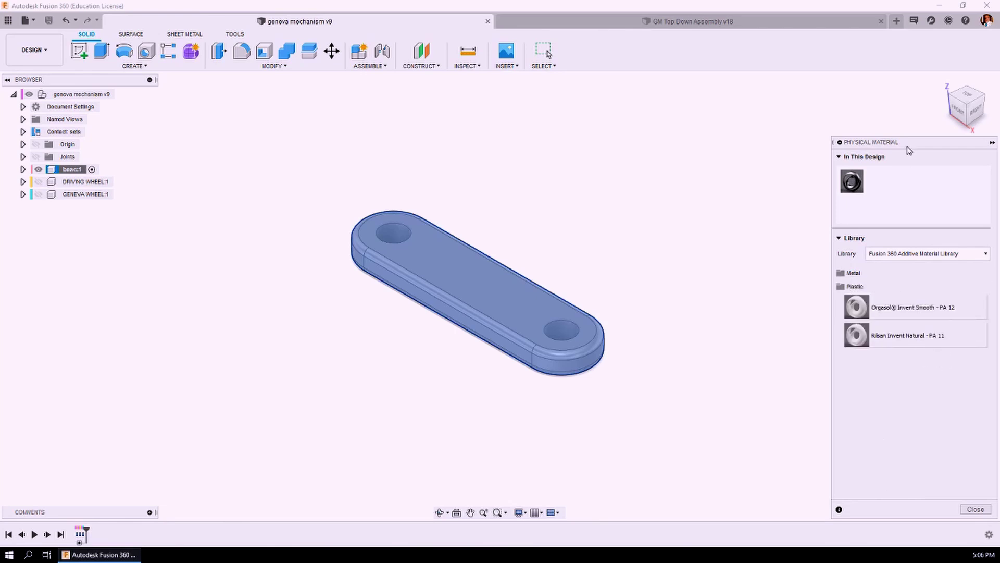
{"action": "left_click_drag", "start_coordinate": [903, 147], "coordinate": [829, 136]}
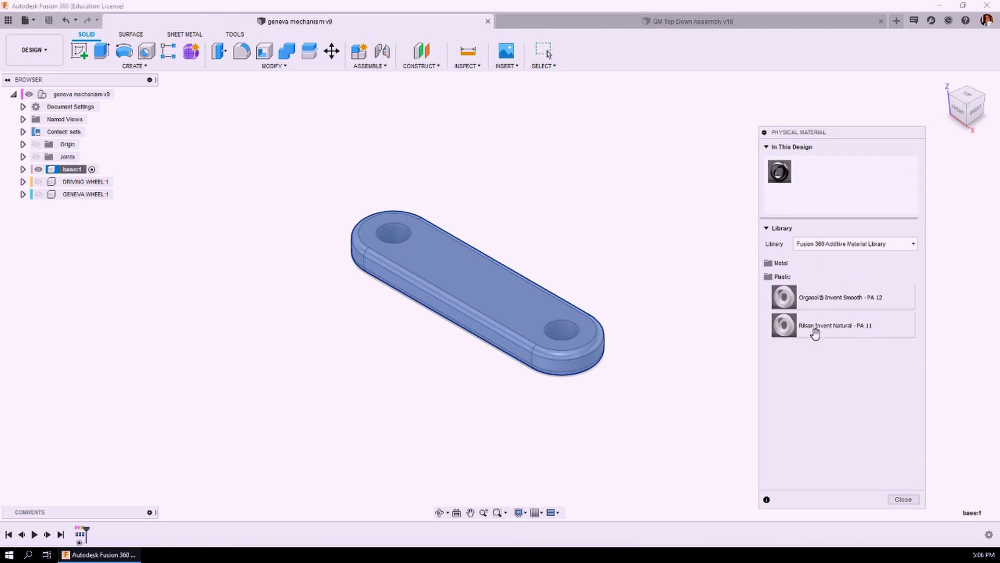
{"action": "left_click", "coordinate": [903, 499]}
Open Manage Materials for base:1 and move and enlarge the Material Browser
{"action": "left_click", "coordinate": [92, 169]}
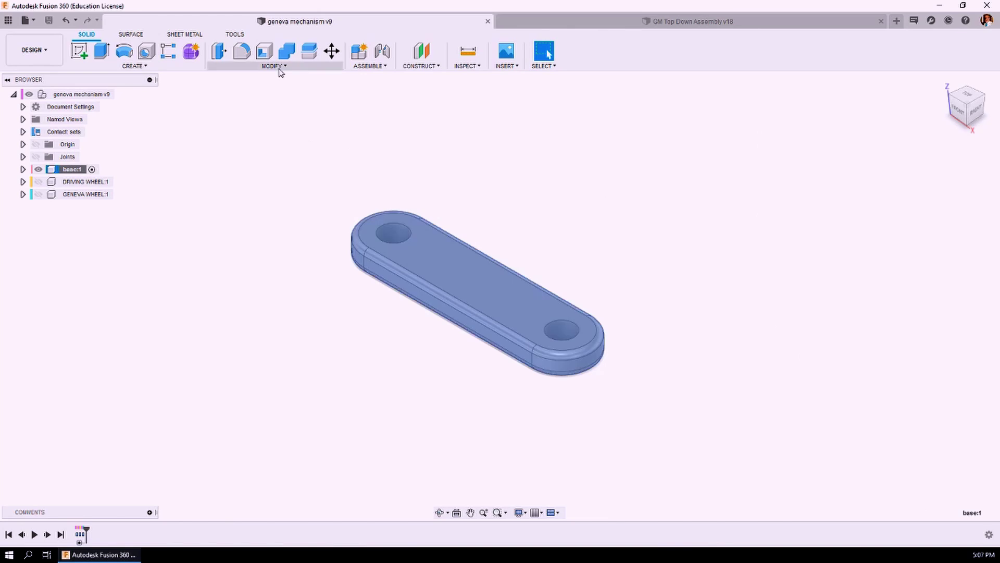
{"action": "left_click", "coordinate": [279, 69]}
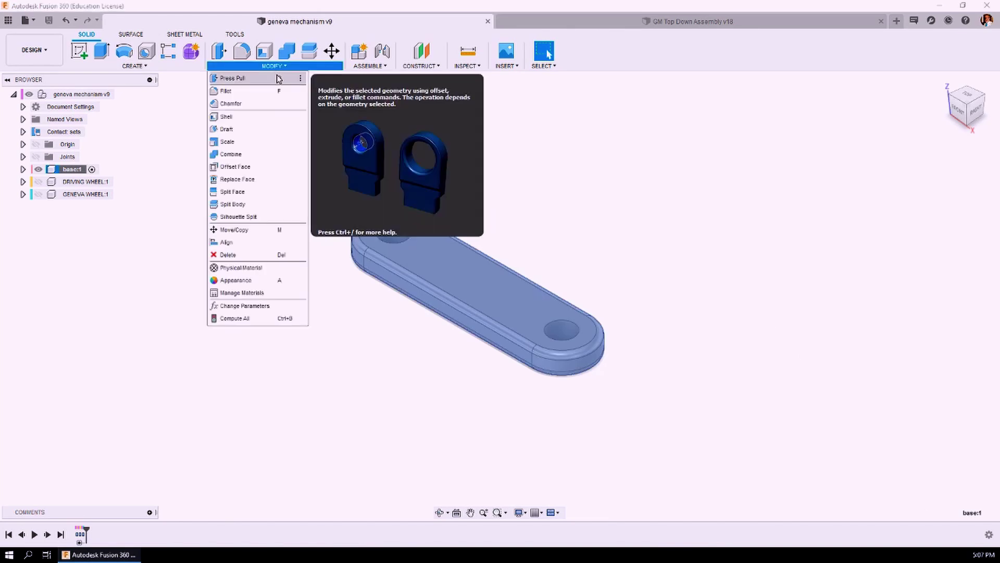
{"action": "left_click", "coordinate": [246, 292]}
{"action": "left_click_drag", "start_coordinate": [852, 107], "coordinate": [245, 92]}
{"action": "left_click", "coordinate": [356, 301]}
{"action": "left_click_drag", "start_coordinate": [391, 374], "coordinate": [841, 463]}
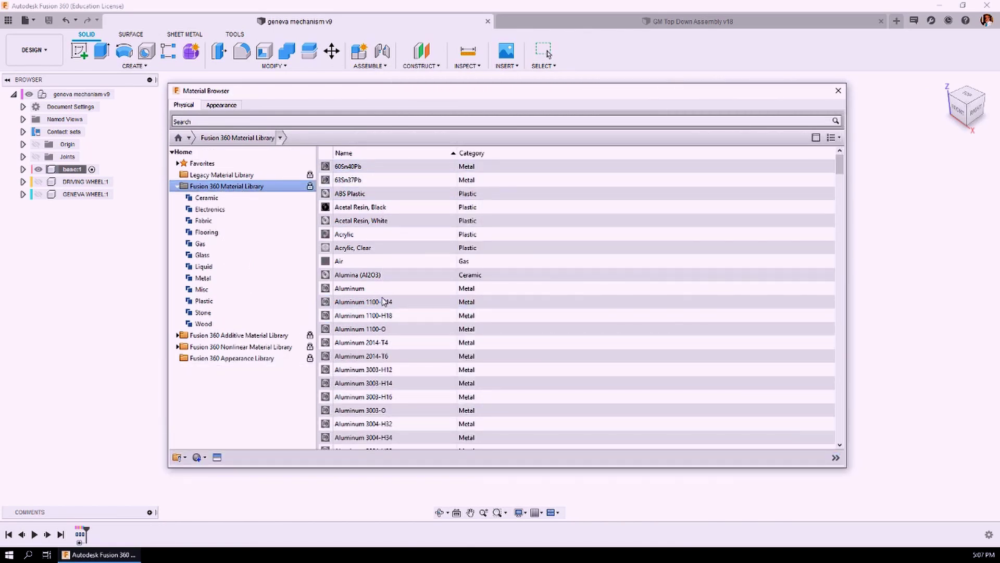
Browse the Plastic and Metal categories, then list the Fusion 360 Additive Material Library plastics
{"action": "left_click", "coordinate": [204, 300]}
{"action": "left_click", "coordinate": [203, 277]}
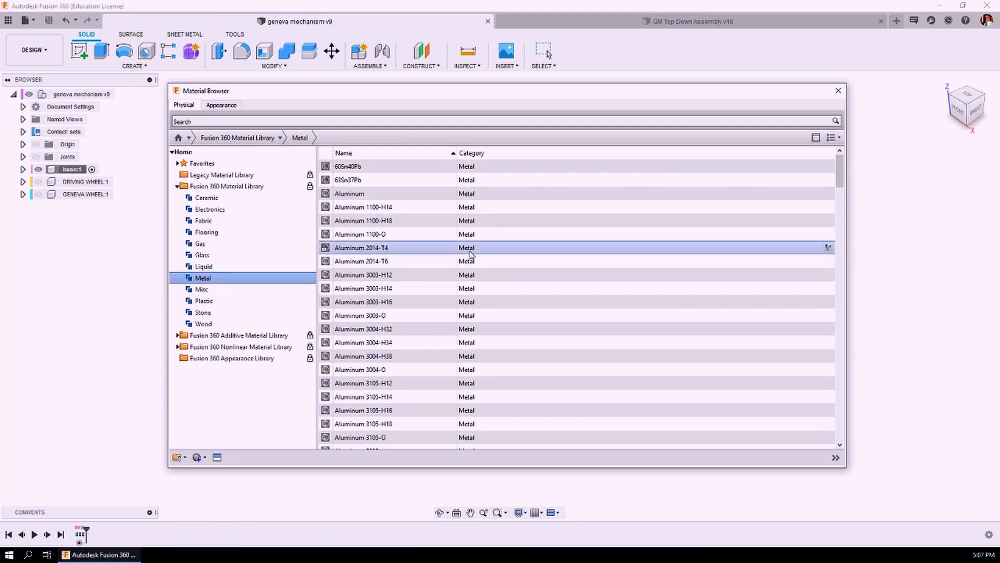
{"action": "left_click_drag", "start_coordinate": [840, 164], "coordinate": [841, 415]}
{"action": "scroll", "coordinate": [587, 346], "scroll_direction": "down", "scroll_amount": 3}
{"action": "scroll", "coordinate": [586, 345], "scroll_direction": "up", "scroll_amount": 10}
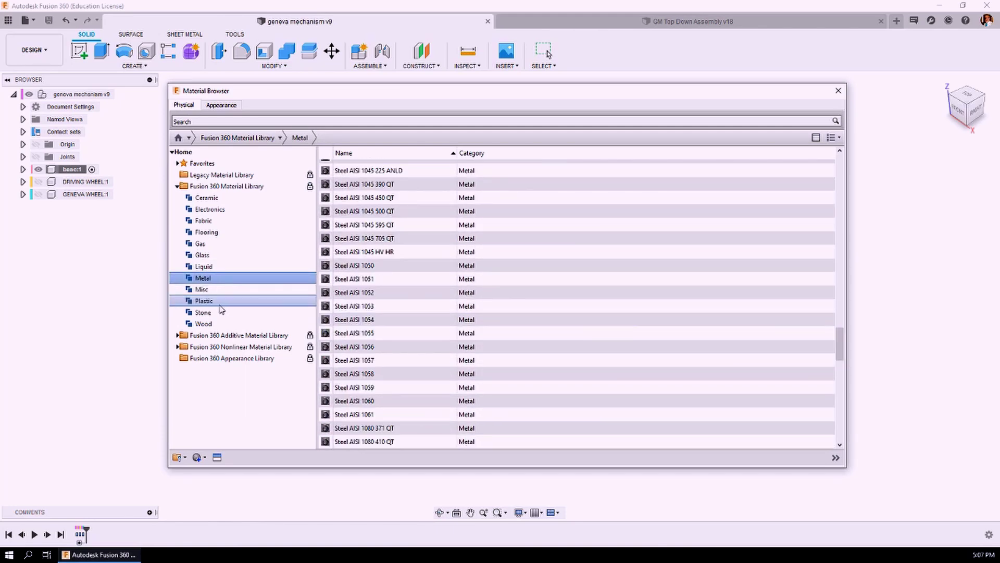
{"action": "left_click", "coordinate": [216, 305]}
{"action": "scroll", "coordinate": [554, 305], "scroll_direction": "down", "scroll_amount": 5}
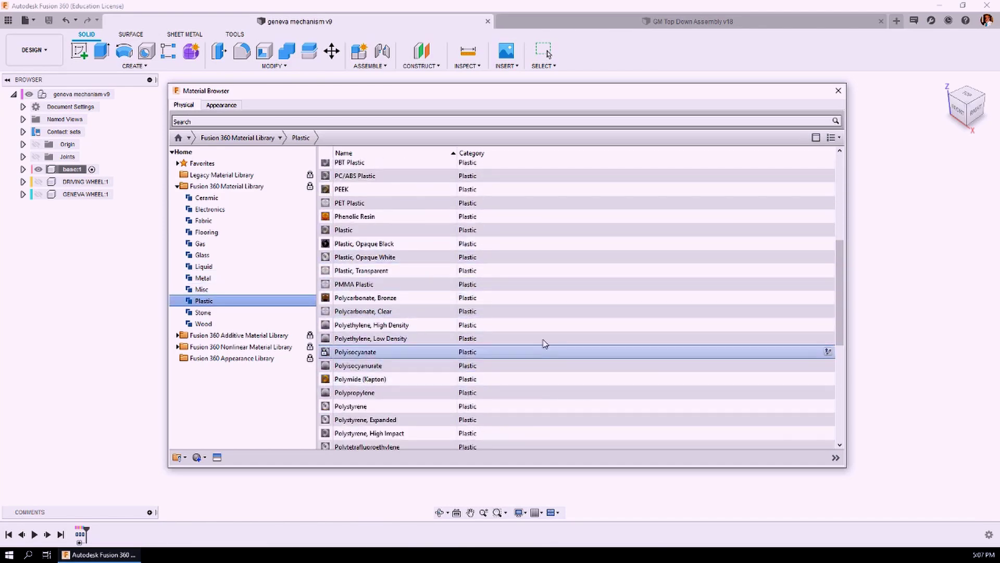
{"action": "scroll", "coordinate": [562, 343], "scroll_direction": "down", "scroll_amount": 4}
{"action": "scroll", "coordinate": [561, 343], "scroll_direction": "up", "scroll_amount": 6}
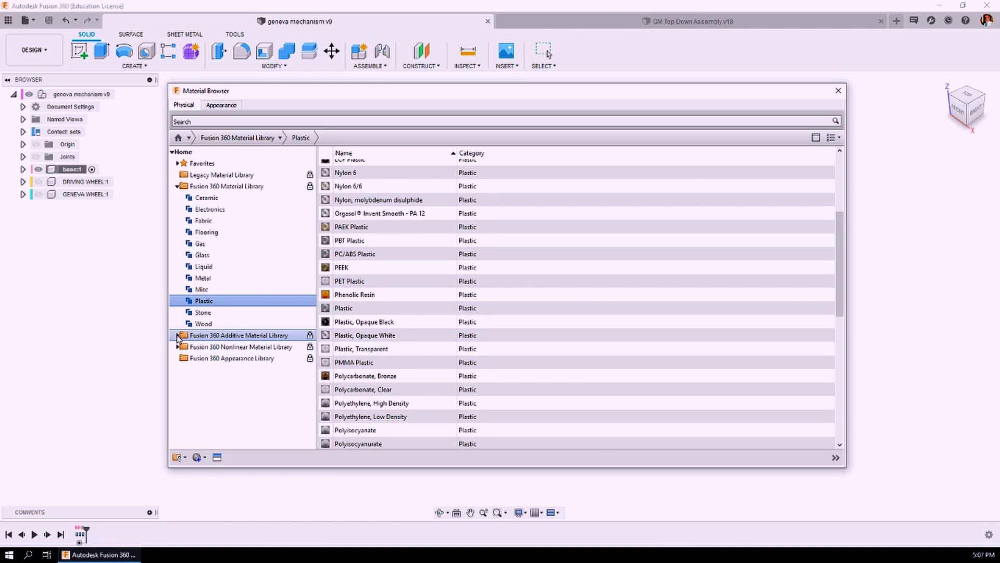
{"action": "left_click", "coordinate": [177, 335]}
{"action": "left_click", "coordinate": [204, 358]}
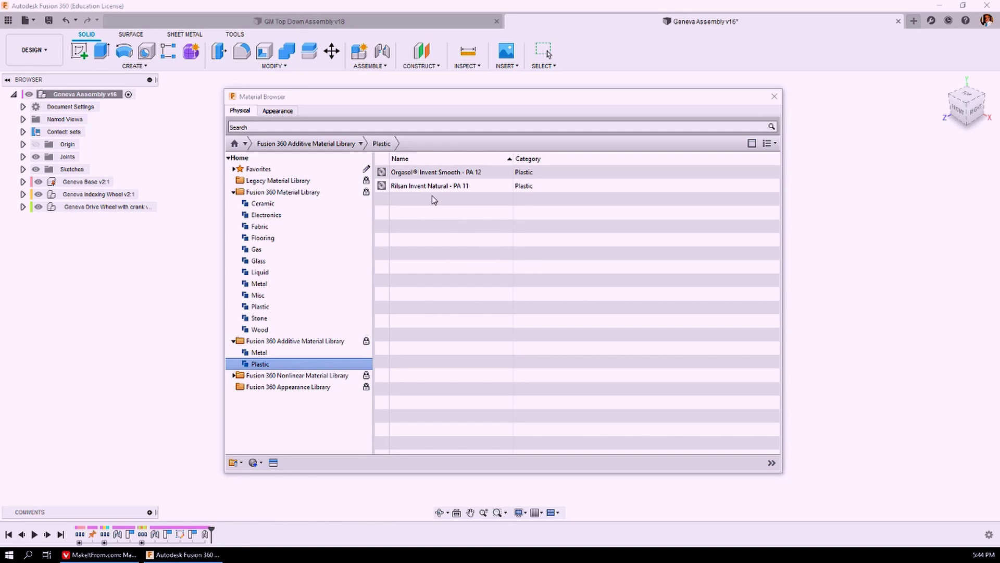
Add Rilsan Invent Natural - PA 11 to the Favorites library
{"action": "left_click", "coordinate": [410, 189]}
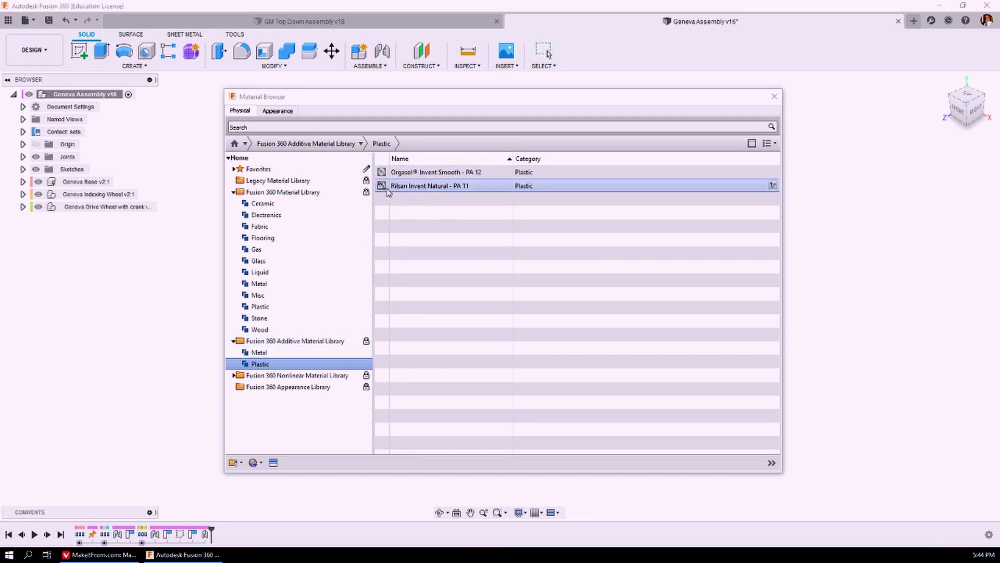
{"action": "right_click", "coordinate": [431, 187]}
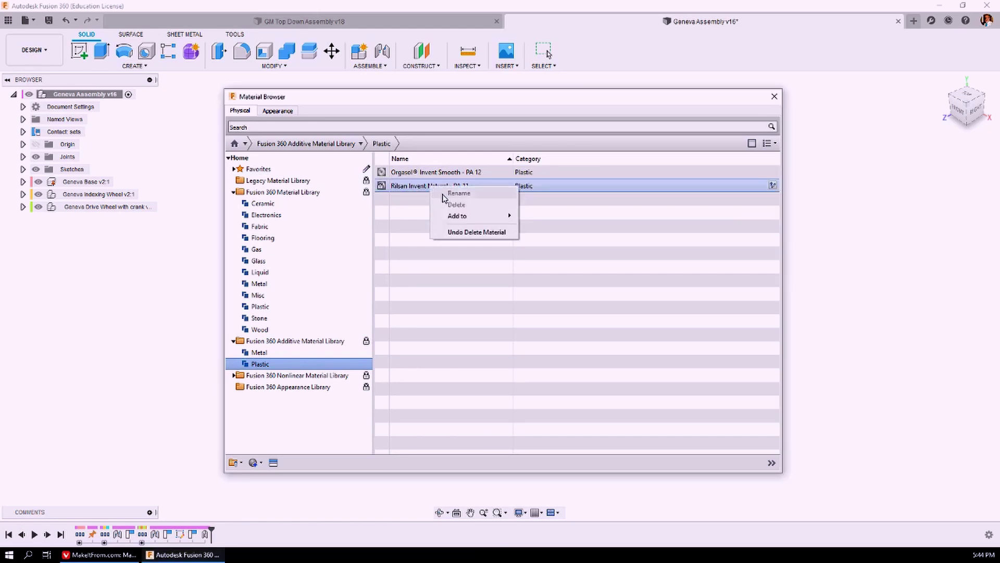
{"action": "mouse_move", "coordinate": [463, 217]}
{"action": "mouse_move", "coordinate": [547, 217]}
{"action": "left_click", "coordinate": [600, 218]}
Duplicate the Rilsan material in Favorites and rename the copy PLA Generic
{"action": "left_click", "coordinate": [264, 169]}
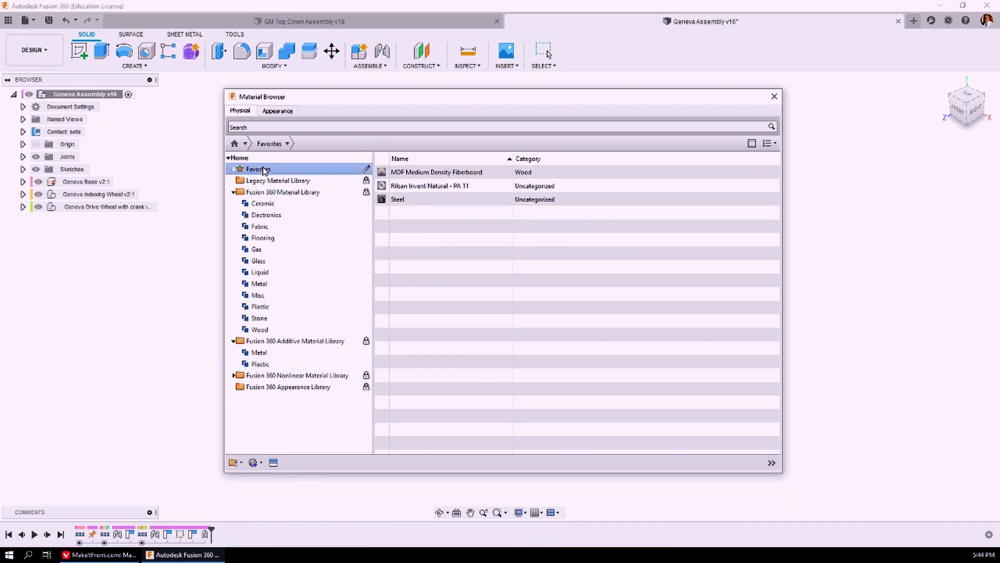
{"action": "left_click", "coordinate": [412, 187]}
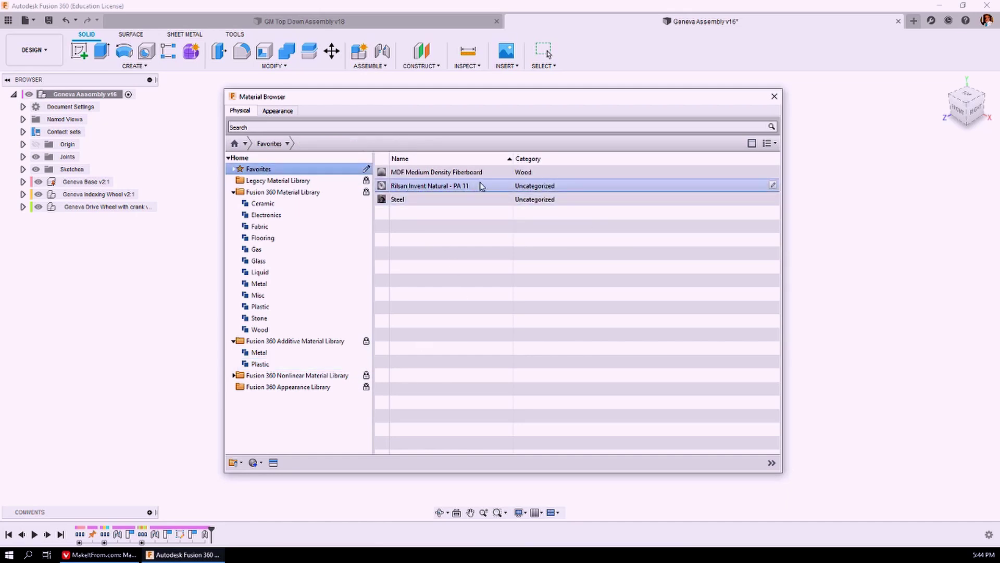
{"action": "right_click", "coordinate": [417, 186]}
{"action": "left_click", "coordinate": [443, 192]}
{"action": "right_click", "coordinate": [428, 200]}
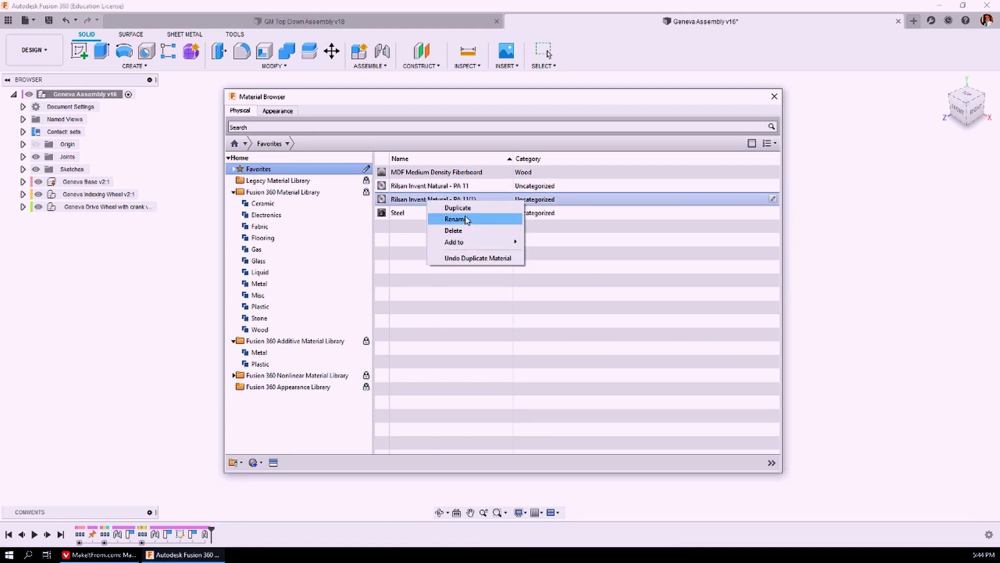
{"action": "left_click", "coordinate": [467, 220]}
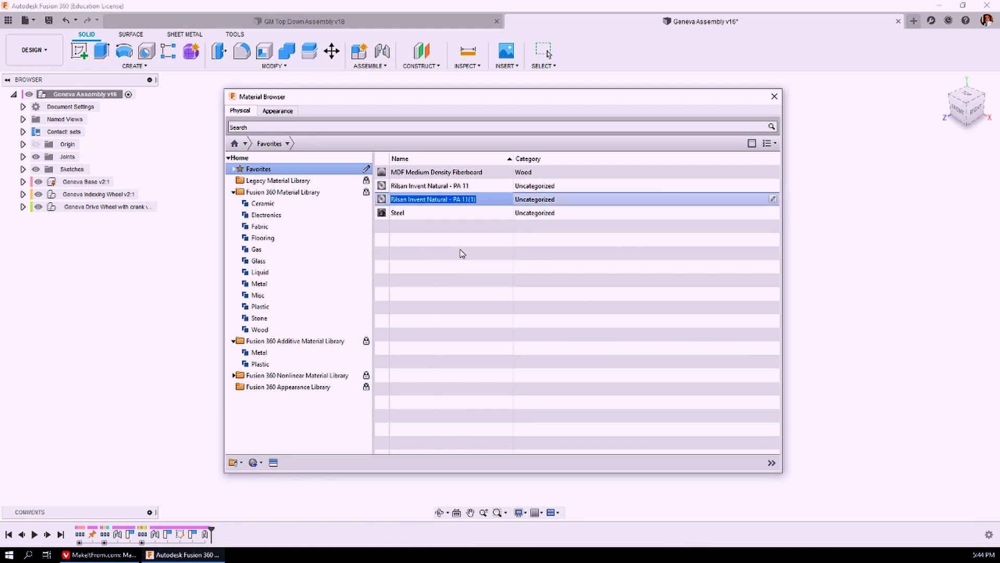
{"action": "type", "text": "Pl"}
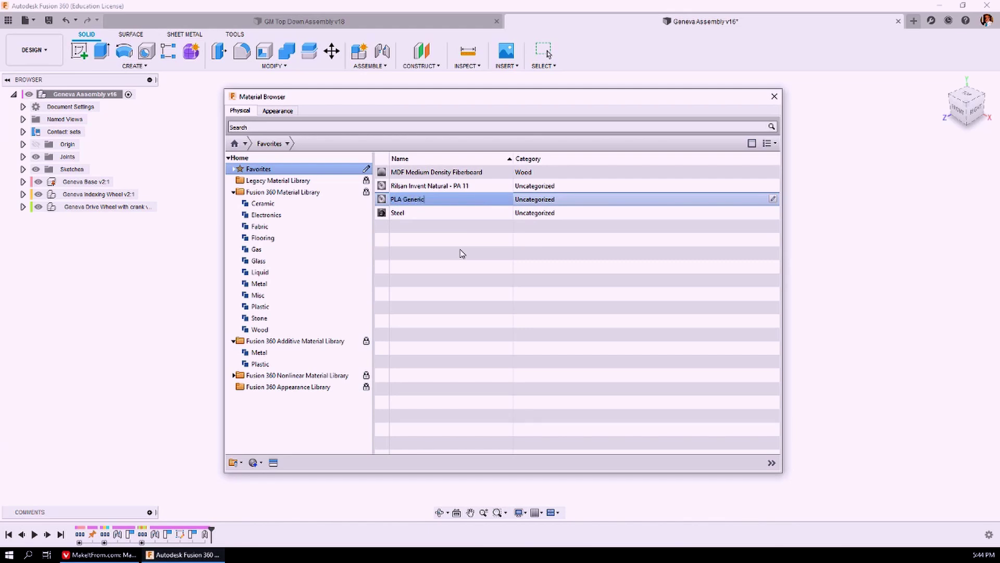
{"action": "left_click", "coordinate": [450, 245]}
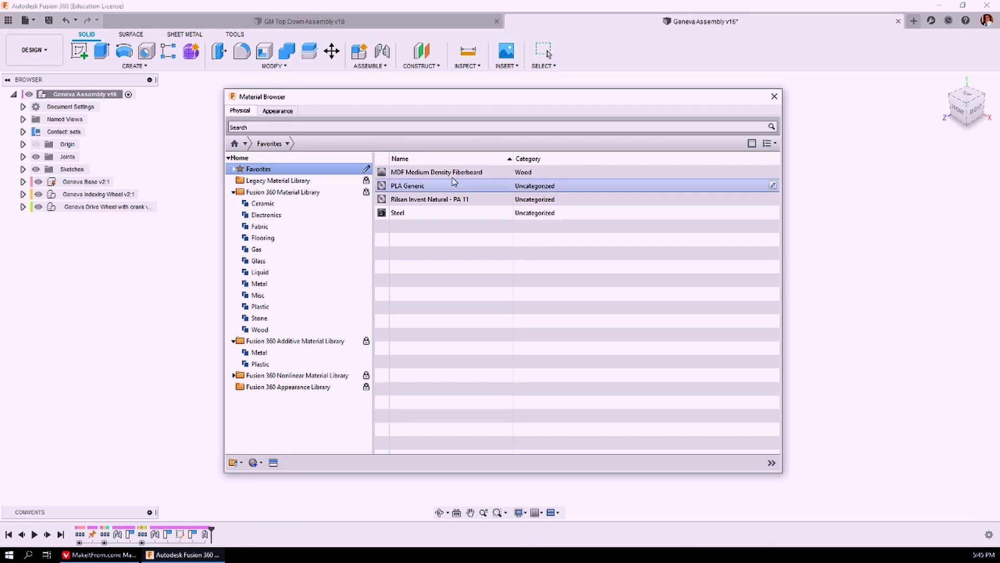
{"action": "left_click", "coordinate": [506, 186]}
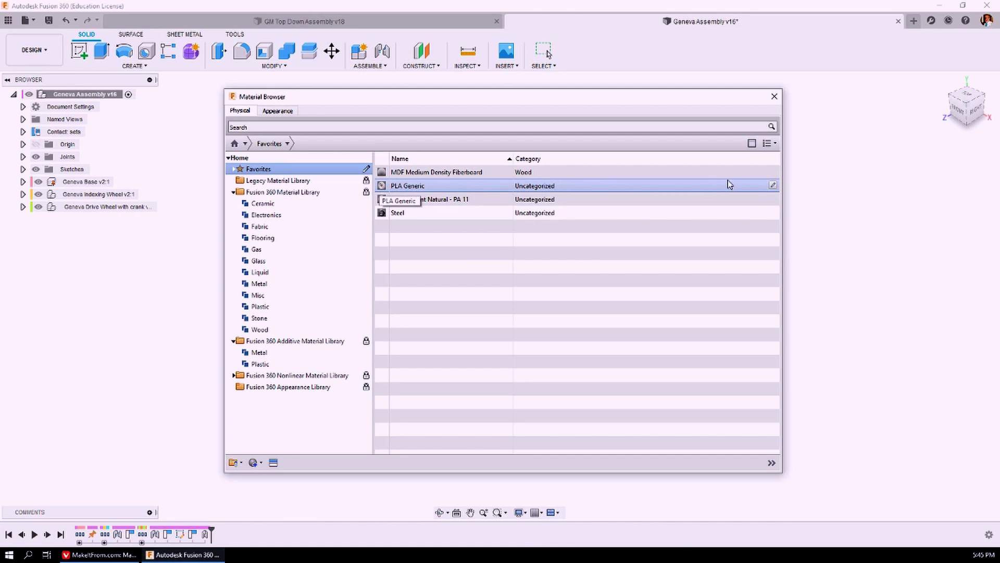
Open the PLA Generic material editor, review its Identity, Appearance and Physical tabs, then consult MakeItFrom.com
{"action": "left_click", "coordinate": [773, 186]}
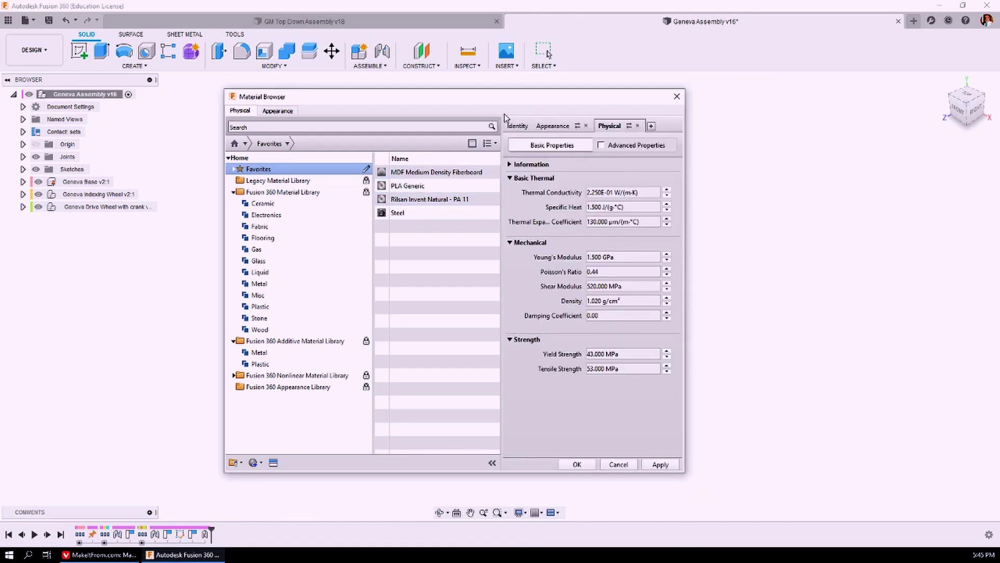
{"action": "left_click", "coordinate": [517, 126]}
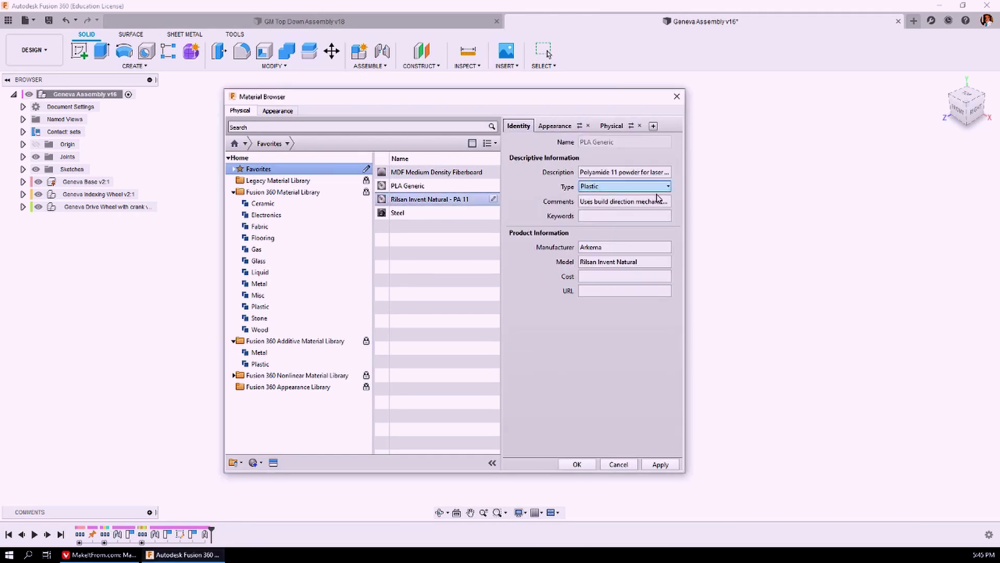
{"action": "left_click", "coordinate": [588, 218]}
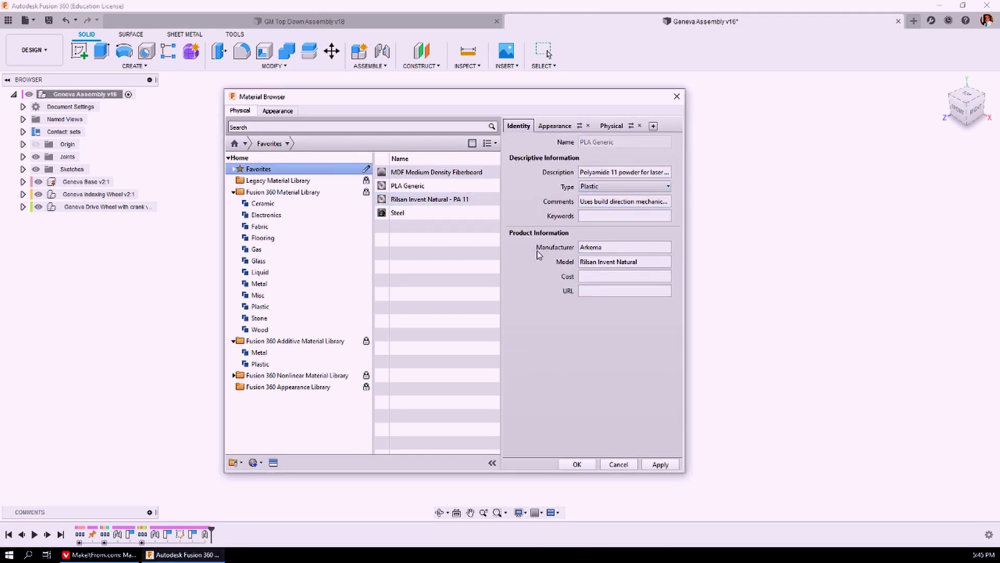
{"action": "left_click", "coordinate": [545, 126]}
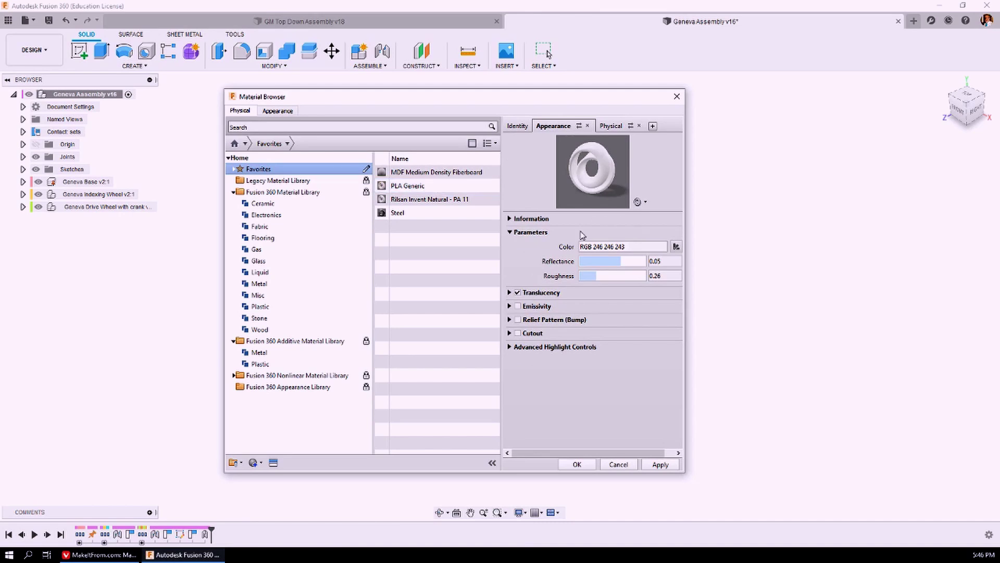
{"action": "left_click", "coordinate": [608, 128]}
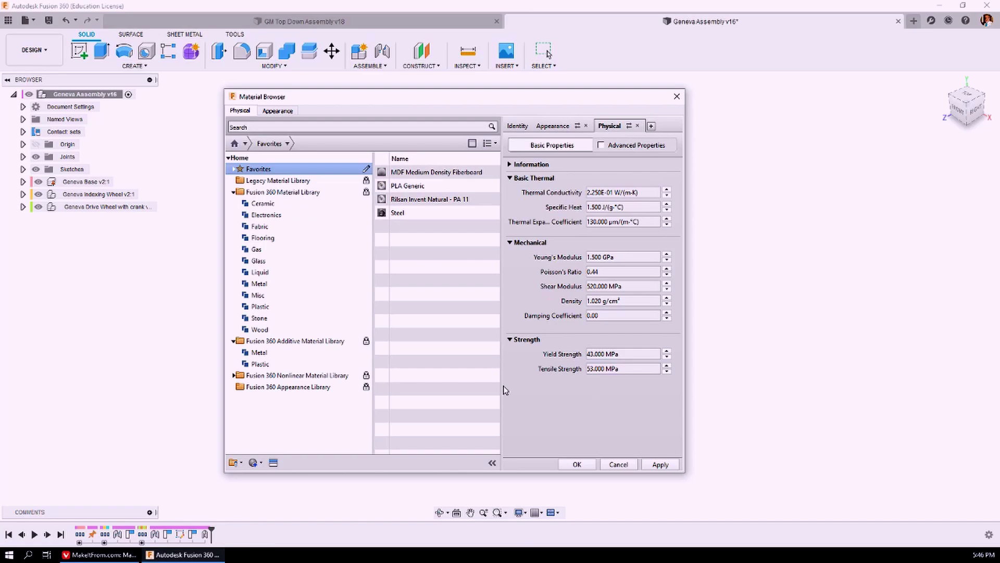
{"action": "left_click", "coordinate": [99, 555]}
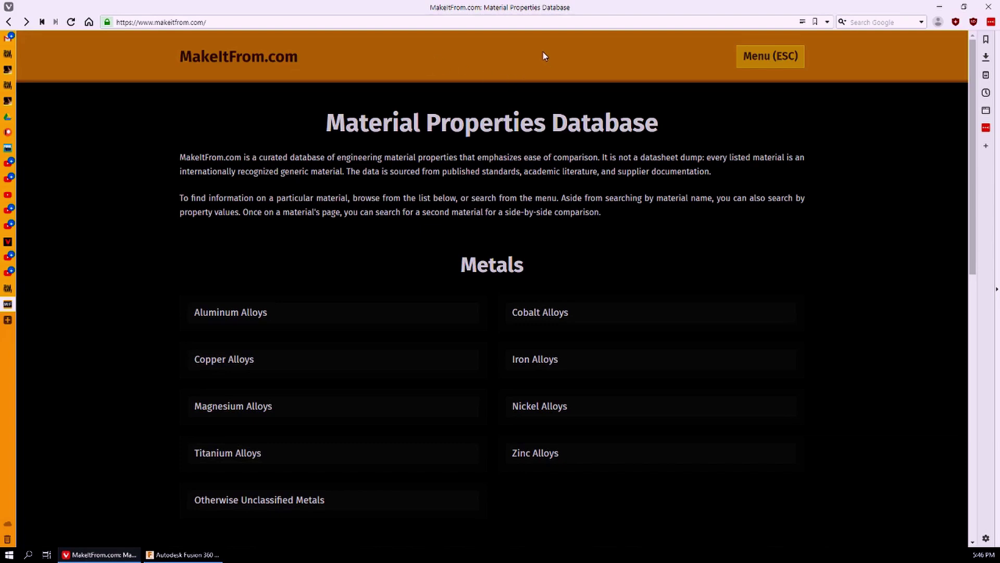
Browse MakeItFrom.com through Thermoplastics > Polyester Plastic to the Polylactic Acid page
{"action": "scroll", "coordinate": [558, 212], "scroll_direction": "down", "scroll_amount": 10}
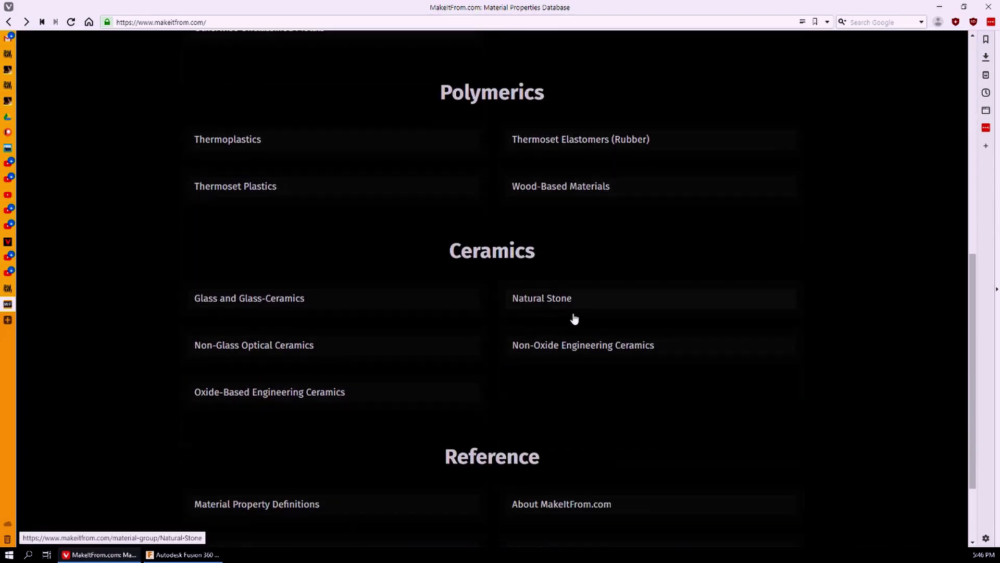
{"action": "scroll", "coordinate": [574, 319], "scroll_direction": "up", "scroll_amount": 3}
{"action": "scroll", "coordinate": [635, 351], "scroll_direction": "up", "scroll_amount": 7}
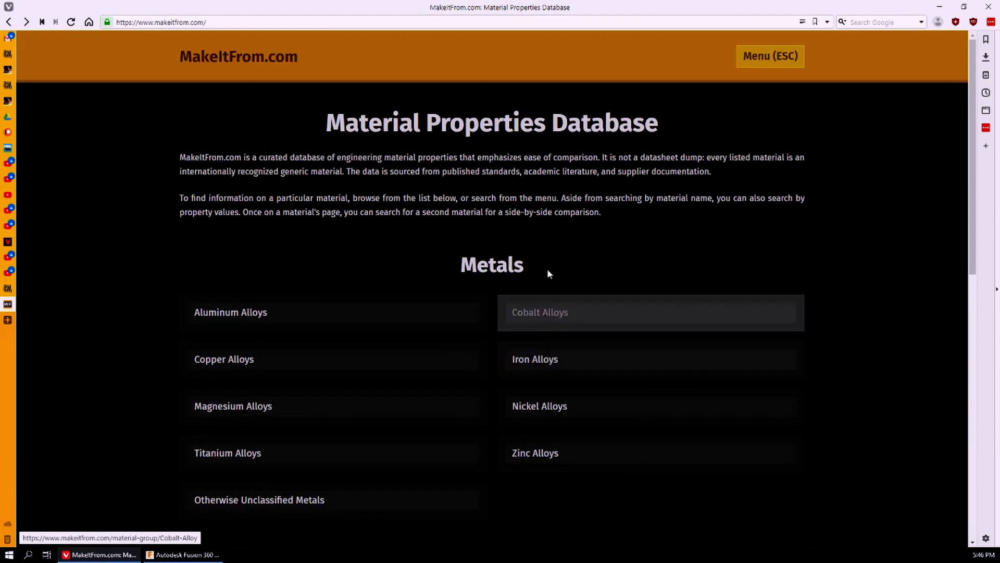
{"action": "scroll", "coordinate": [552, 287], "scroll_direction": "down", "scroll_amount": 7}
{"action": "scroll", "coordinate": [599, 235], "scroll_direction": "down", "scroll_amount": 4}
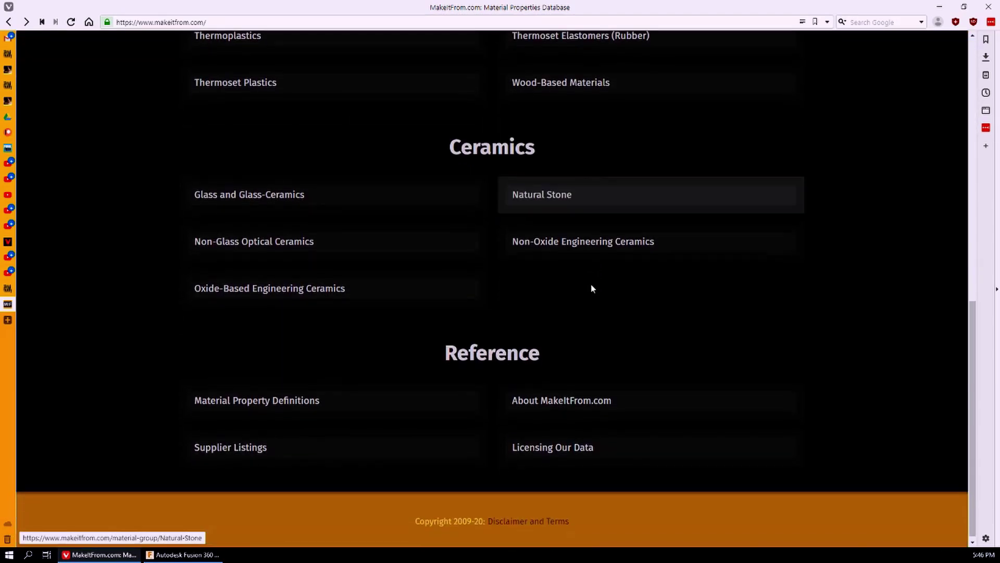
{"action": "scroll", "coordinate": [618, 352], "scroll_direction": "up", "scroll_amount": 10}
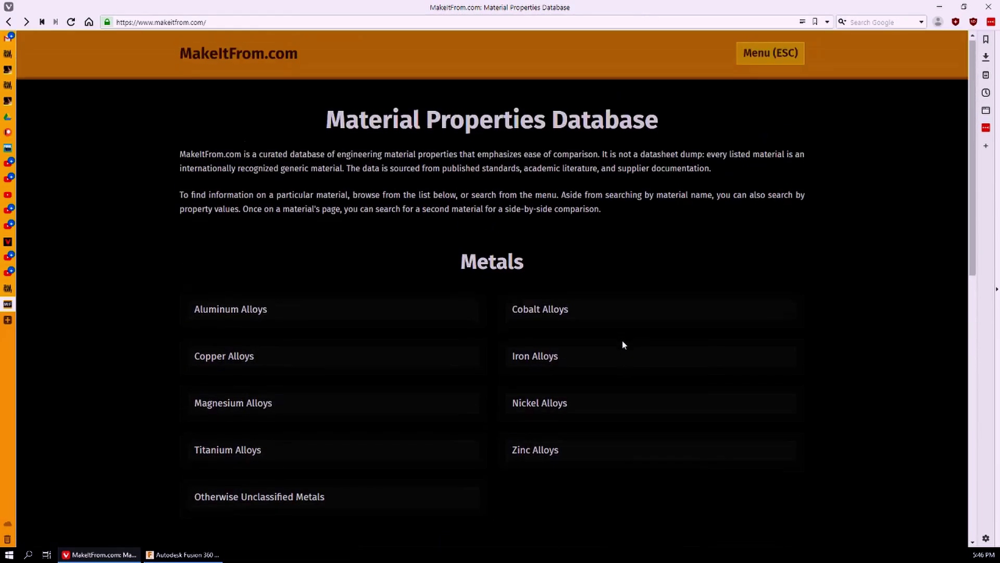
{"action": "scroll", "coordinate": [622, 340], "scroll_direction": "down", "scroll_amount": 8}
{"action": "scroll", "coordinate": [619, 344], "scroll_direction": "down", "scroll_amount": 2}
{"action": "scroll", "coordinate": [355, 172], "scroll_direction": "up", "scroll_amount": 2}
{"action": "left_click", "coordinate": [248, 149]}
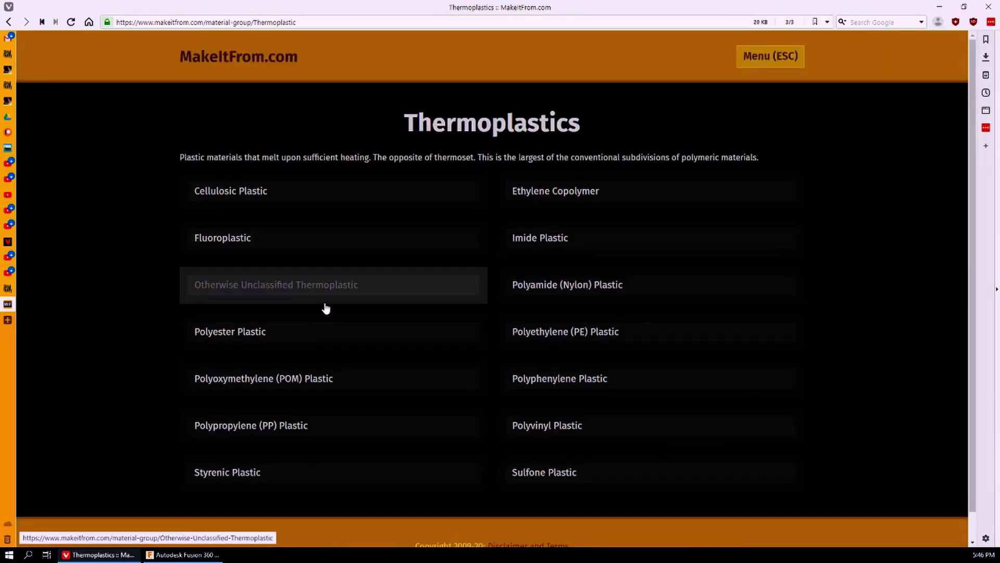
{"action": "left_click", "coordinate": [248, 337]}
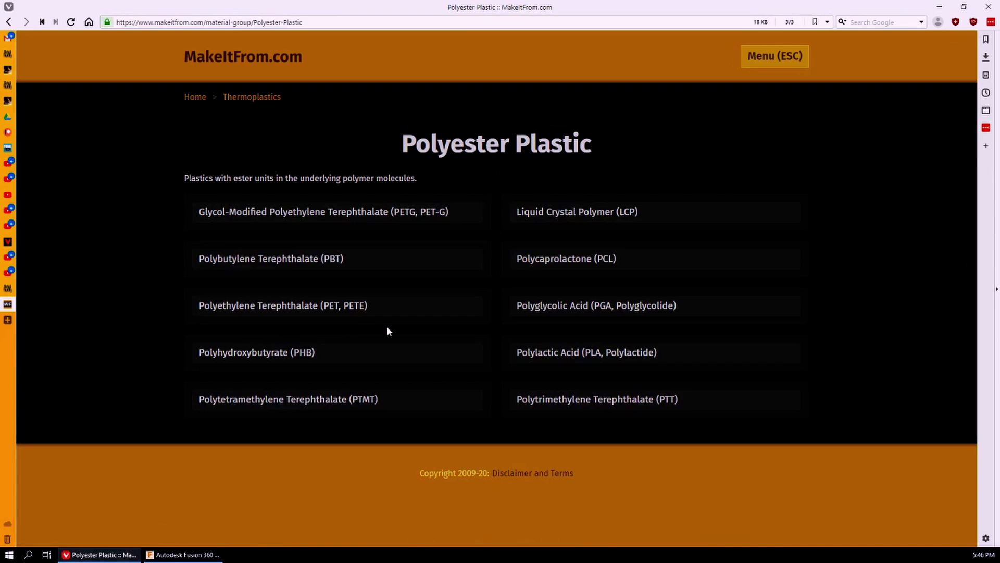
{"action": "left_click", "coordinate": [577, 358]}
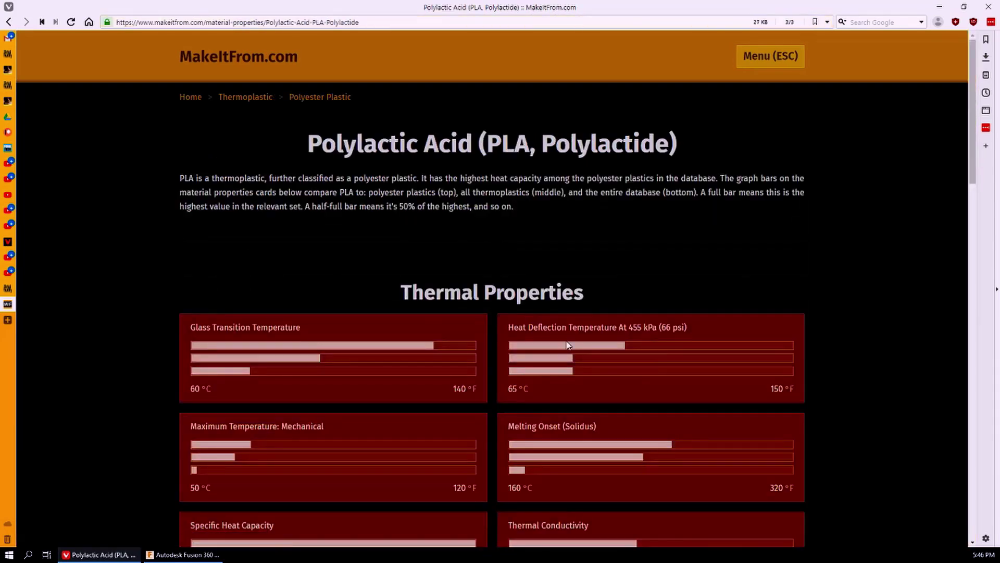
Search the site for 'pla' and read PLA's density 1.3 g/cm³, modulus 3.5 GPa, strength 50 MPa
{"action": "scroll", "coordinate": [619, 245], "scroll_direction": "down", "scroll_amount": 2}
{"action": "scroll", "coordinate": [619, 246], "scroll_direction": "down", "scroll_amount": 20}
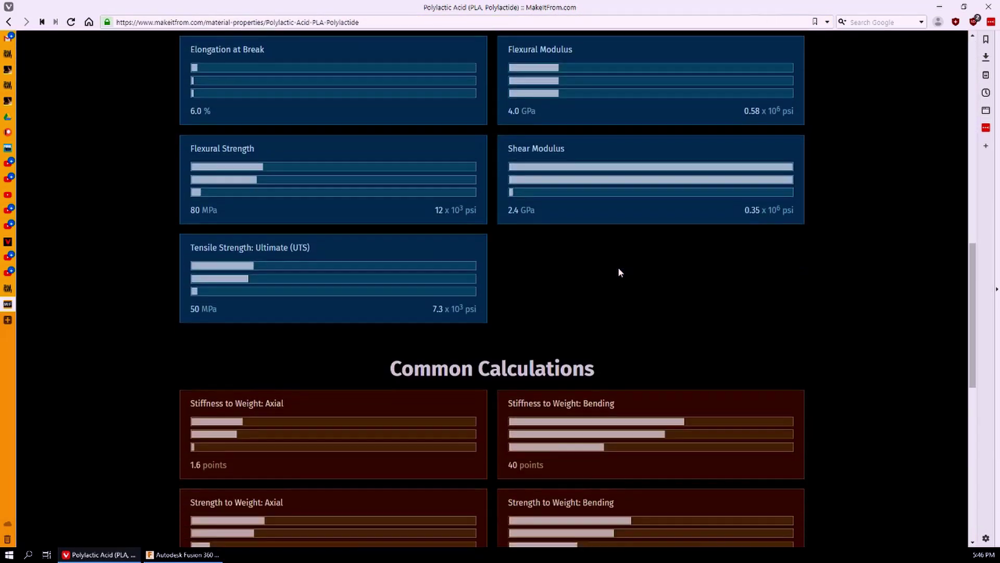
{"action": "scroll", "coordinate": [619, 276], "scroll_direction": "up", "scroll_amount": 20}
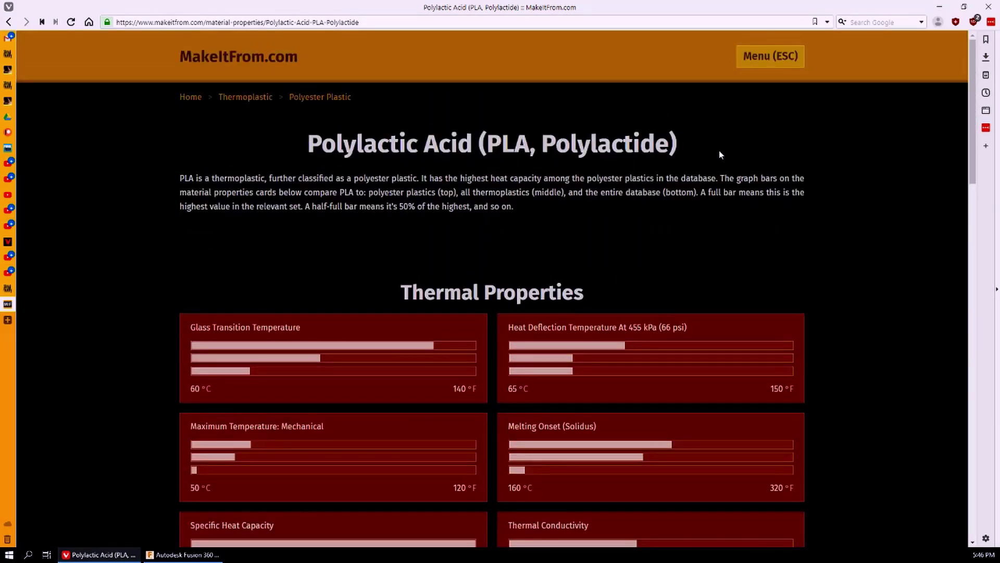
{"action": "left_click", "coordinate": [753, 56]}
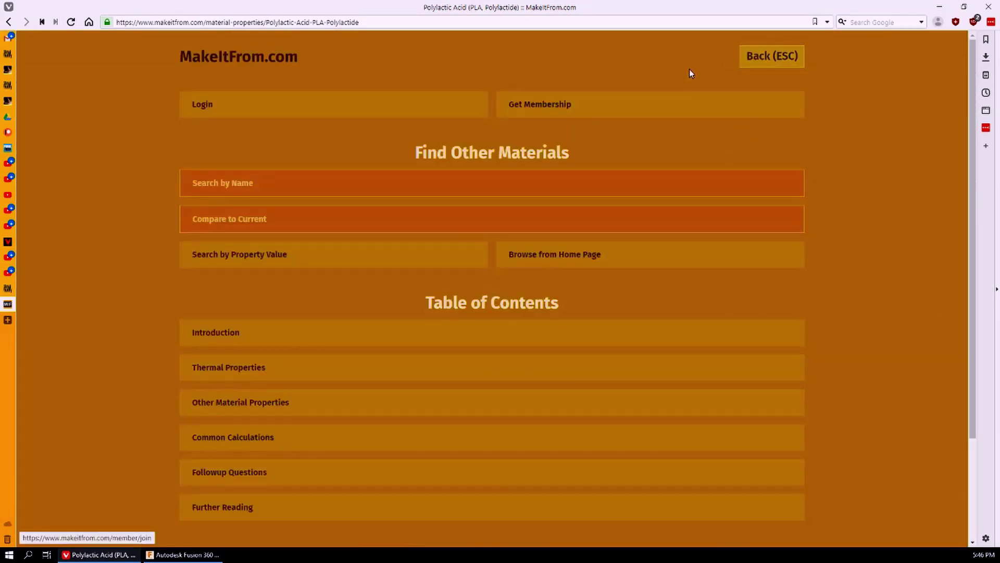
{"action": "left_click", "coordinate": [752, 59]}
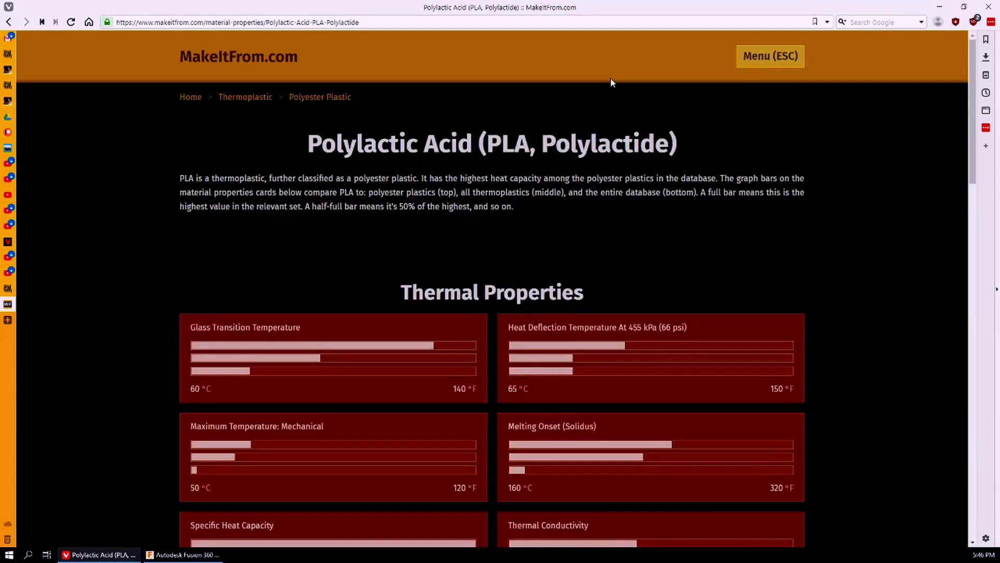
{"action": "left_click", "coordinate": [241, 56]}
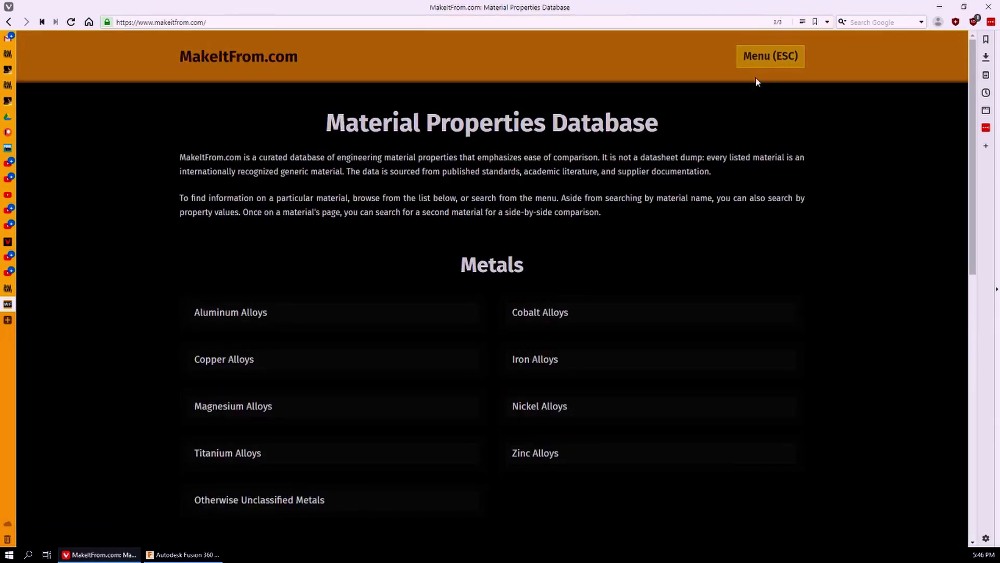
{"action": "left_click", "coordinate": [759, 61]}
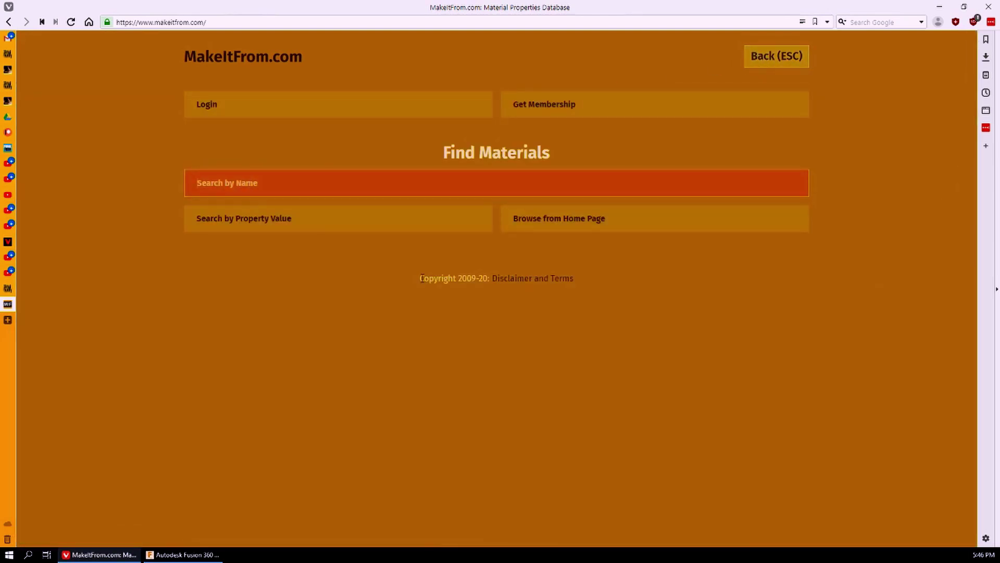
{"action": "type", "text": "pla"}
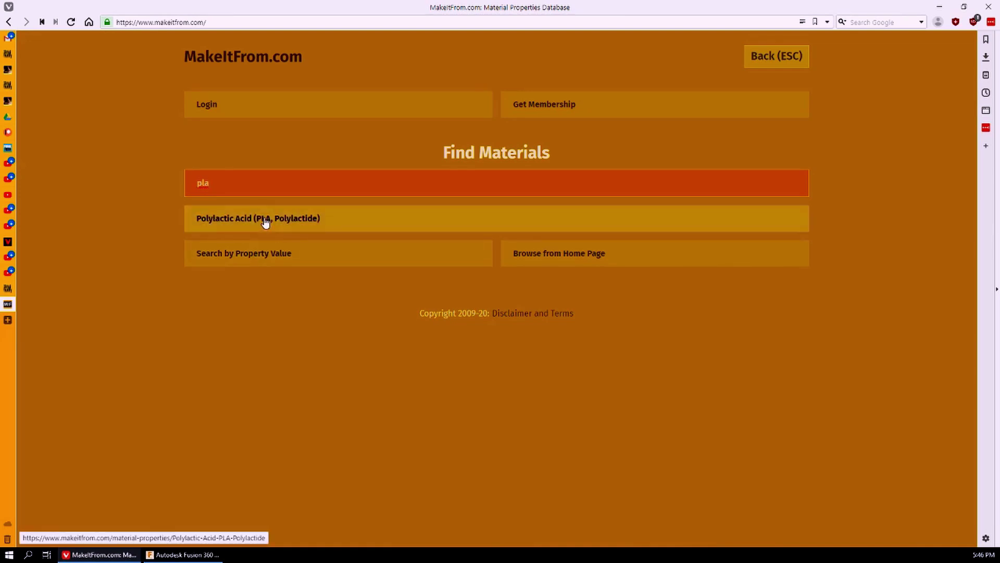
{"action": "left_click", "coordinate": [264, 219]}
{"action": "scroll", "coordinate": [544, 348], "scroll_direction": "down", "scroll_amount": 6}
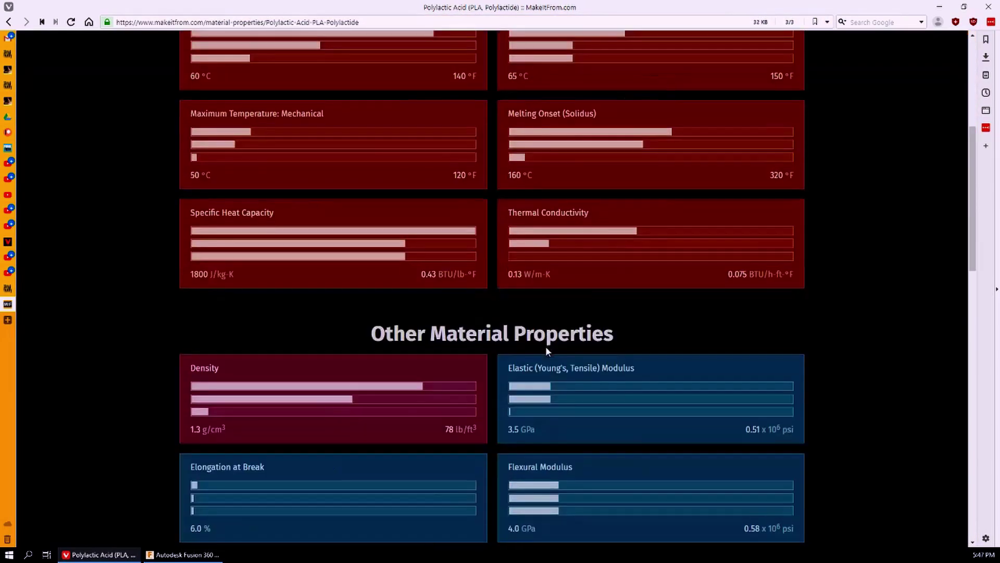
{"action": "scroll", "coordinate": [545, 345], "scroll_direction": "up", "scroll_amount": 4}
{"action": "scroll", "coordinate": [571, 308], "scroll_direction": "down", "scroll_amount": 3}
{"action": "scroll", "coordinate": [573, 323], "scroll_direction": "down", "scroll_amount": 7}
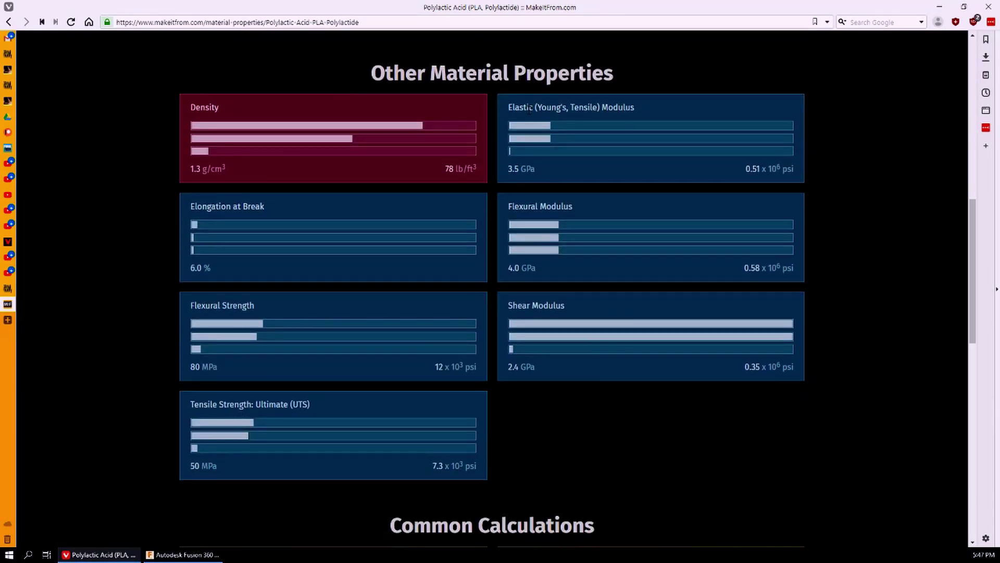
{"action": "scroll", "coordinate": [377, 426], "scroll_direction": "down", "scroll_amount": 8}
{"action": "scroll", "coordinate": [377, 424], "scroll_direction": "up", "scroll_amount": 7}
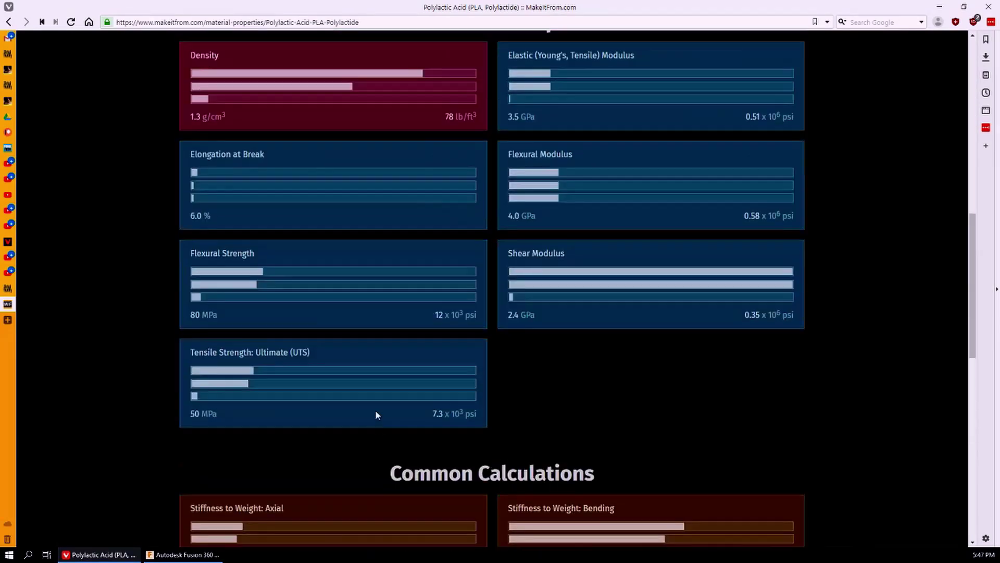
{"action": "left_click", "coordinate": [939, 11]}
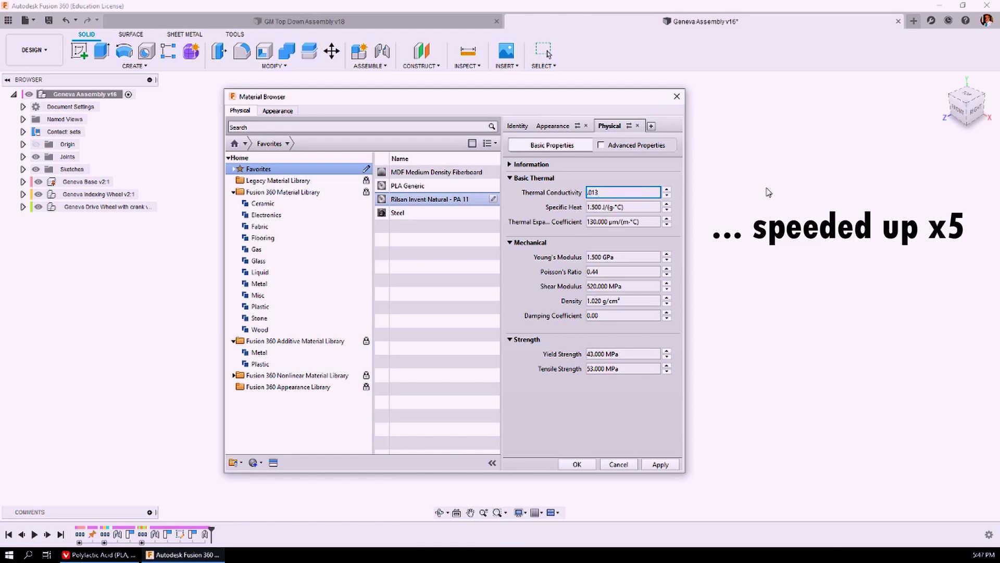
Enter thermal conductivity 0.013, specific heat 1.8, Young's modulus 3.5 and shear modulus 2.4 GPa
{"action": "type", "text": "0.013"}
{"action": "key", "text": "Tab"}
{"action": "type", "text": "1.8"}
{"action": "key", "text": "Tab"}
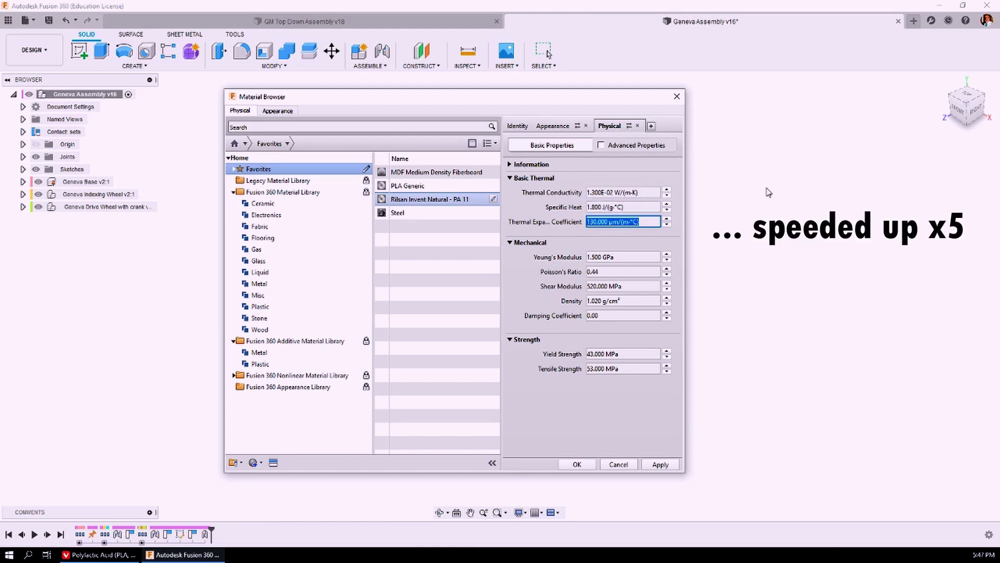
{"action": "key", "text": "Tab"}
{"action": "type", "text": "3.5"}
{"action": "key", "text": "Tab"}
{"action": "key", "text": "Tab"}
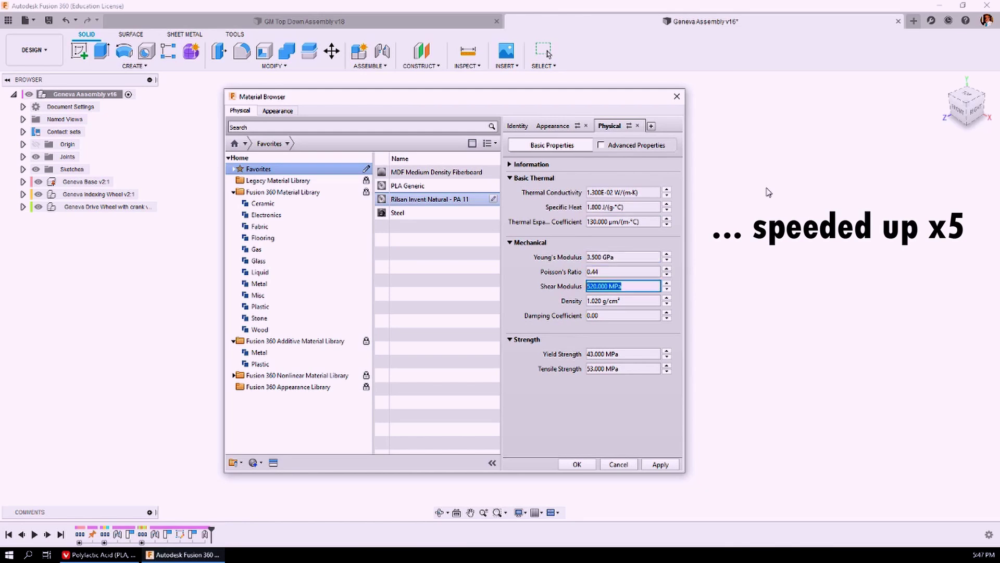
{"action": "type", "text": "2.4 GPa"}
{"action": "key", "text": "Return"}
Set density 1.3 and tensile strength 50 MPa, then apply and save the PLA Generic changes
{"action": "key", "text": "Tab"}
{"action": "type", "text": "1.3"}
{"action": "key", "text": "Tab"}
{"action": "key", "text": "Tab"}
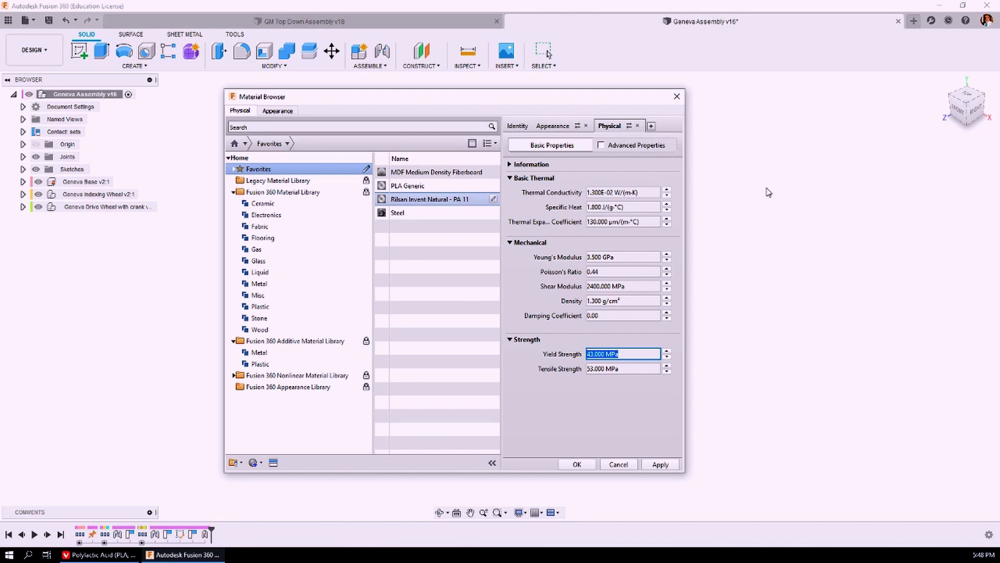
{"action": "key", "text": "Tab"}
{"action": "type", "text": "50"}
{"action": "key", "text": "Return"}
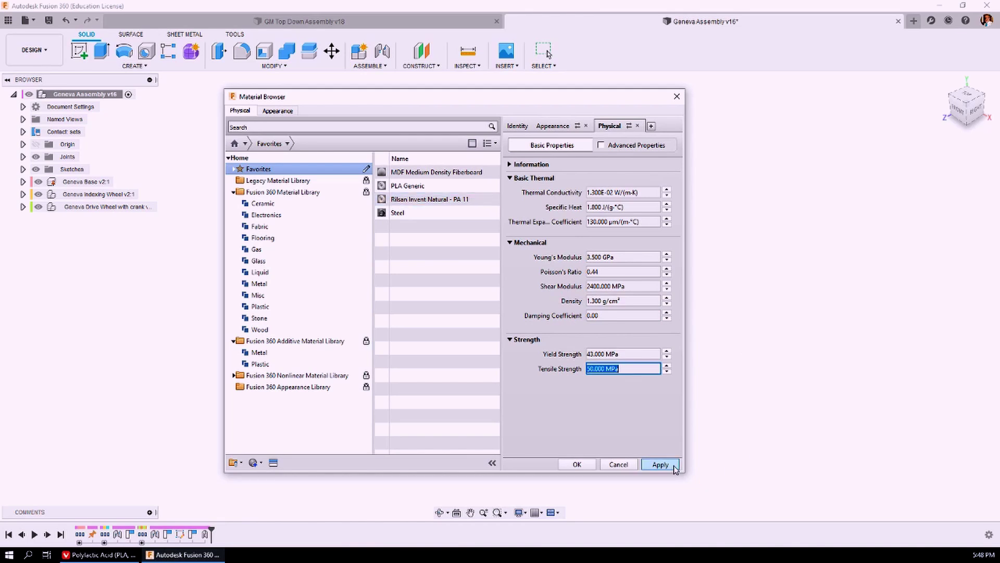
{"action": "left_click", "coordinate": [674, 467]}
{"action": "left_click", "coordinate": [576, 464]}
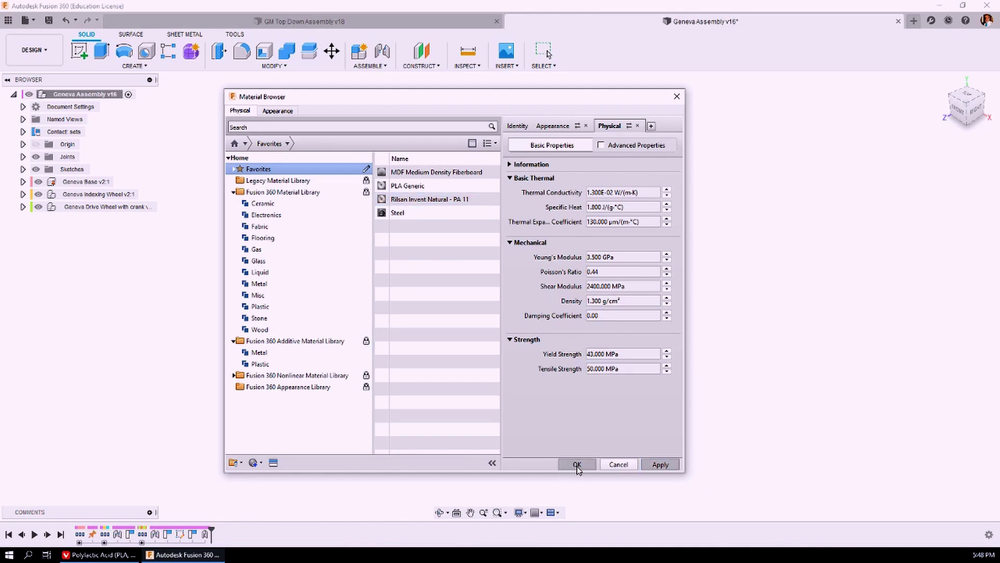
Close the material browser and open Physical Material showing the Favorites library
{"action": "left_click", "coordinate": [617, 465]}
{"action": "left_click", "coordinate": [501, 95]}
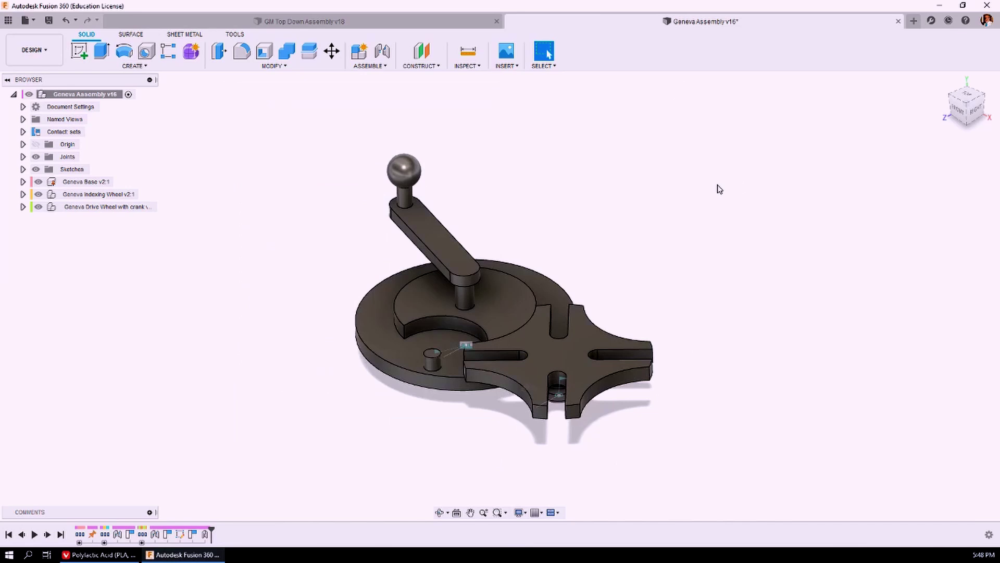
{"action": "left_click", "coordinate": [272, 66]}
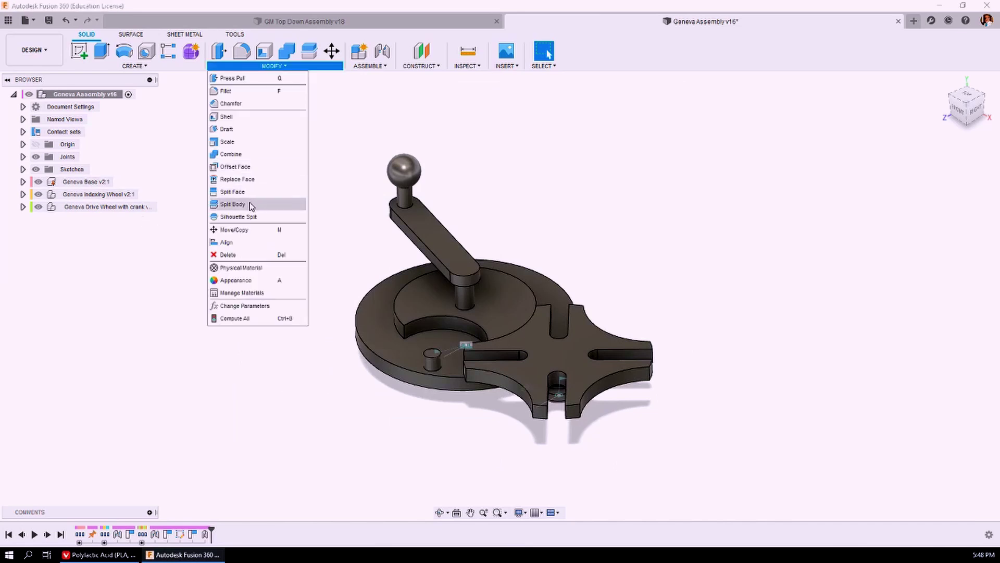
{"action": "left_click", "coordinate": [249, 271]}
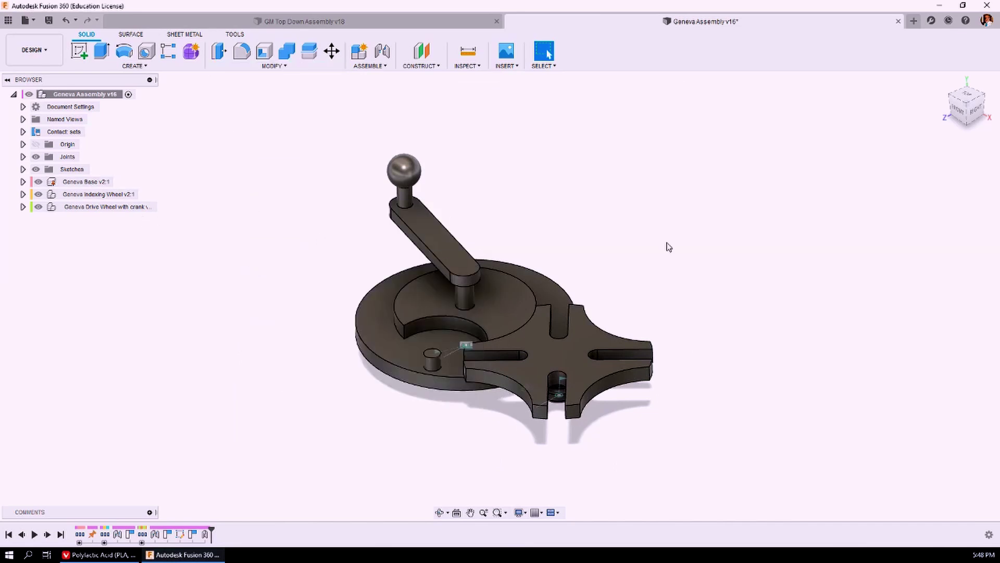
{"action": "left_click", "coordinate": [974, 255]}
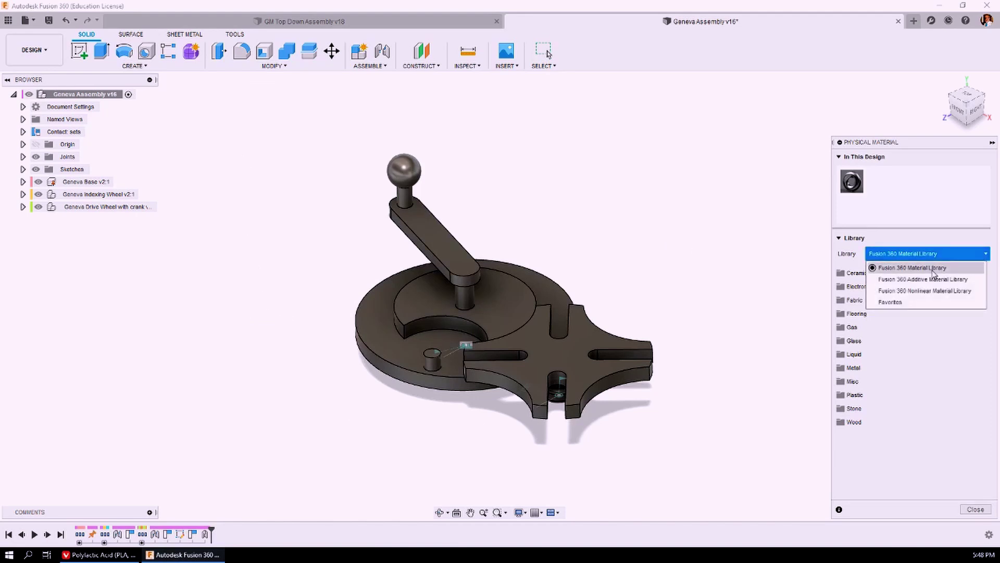
{"action": "left_click", "coordinate": [890, 302]}
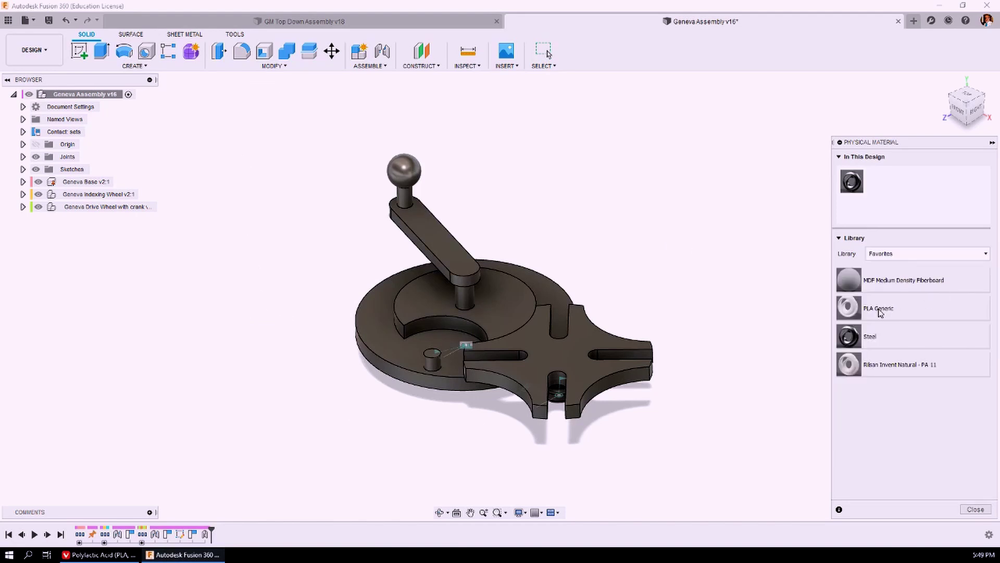
Assign PLA Generic to the base, crank drive wheel and indexing wheel
{"action": "left_click_drag", "start_coordinate": [857, 308], "coordinate": [426, 227]}
{"action": "left_click_drag", "start_coordinate": [879, 182], "coordinate": [599, 354]}
{"action": "scroll", "coordinate": [533, 399], "scroll_direction": "up", "scroll_amount": 5}
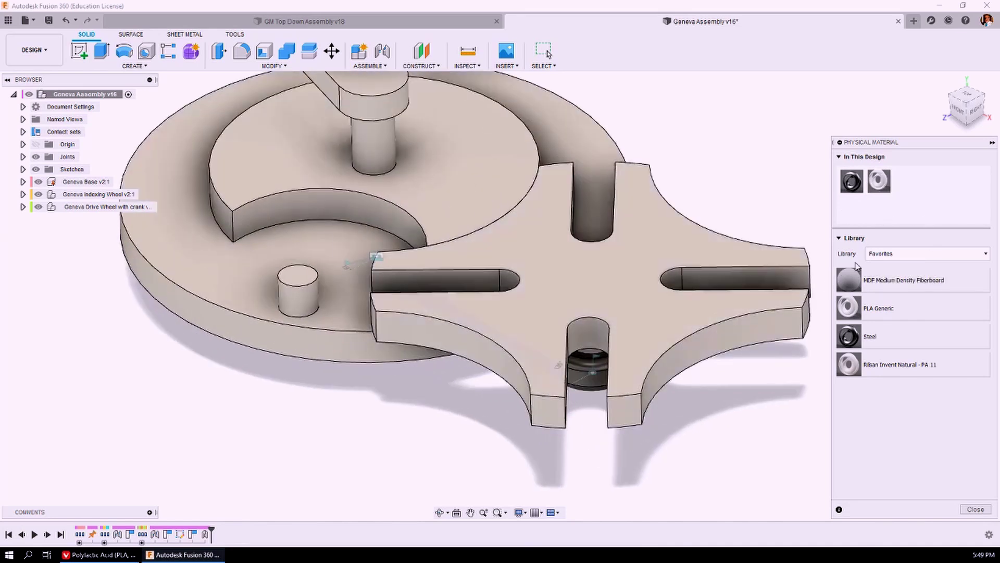
{"action": "left_click_drag", "start_coordinate": [879, 179], "coordinate": [583, 367]}
{"action": "scroll", "coordinate": [415, 406], "scroll_direction": "down", "scroll_amount": 3}
{"action": "scroll", "coordinate": [415, 405], "scroll_direction": "down", "scroll_amount": 3}
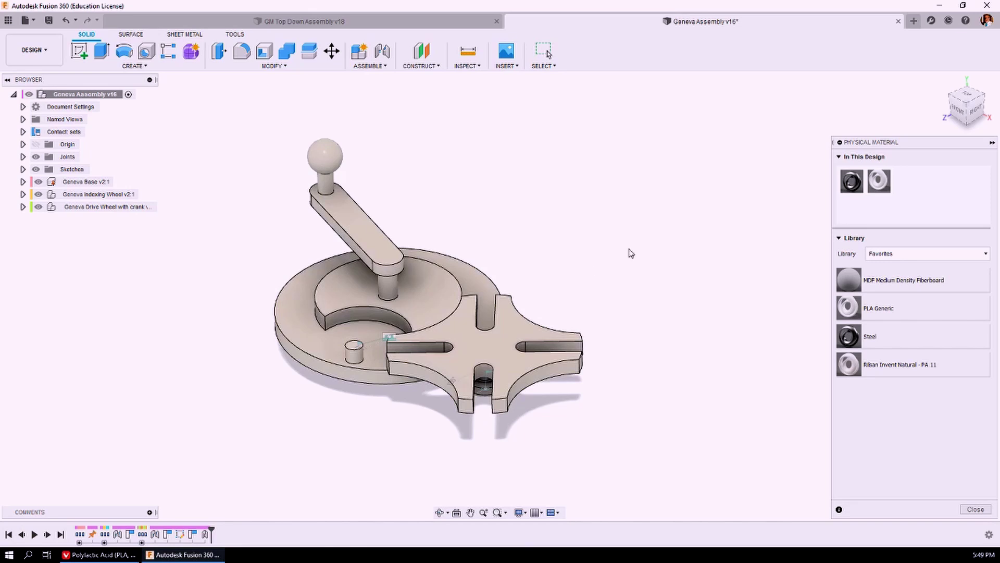
{"action": "left_click", "coordinate": [975, 509]}
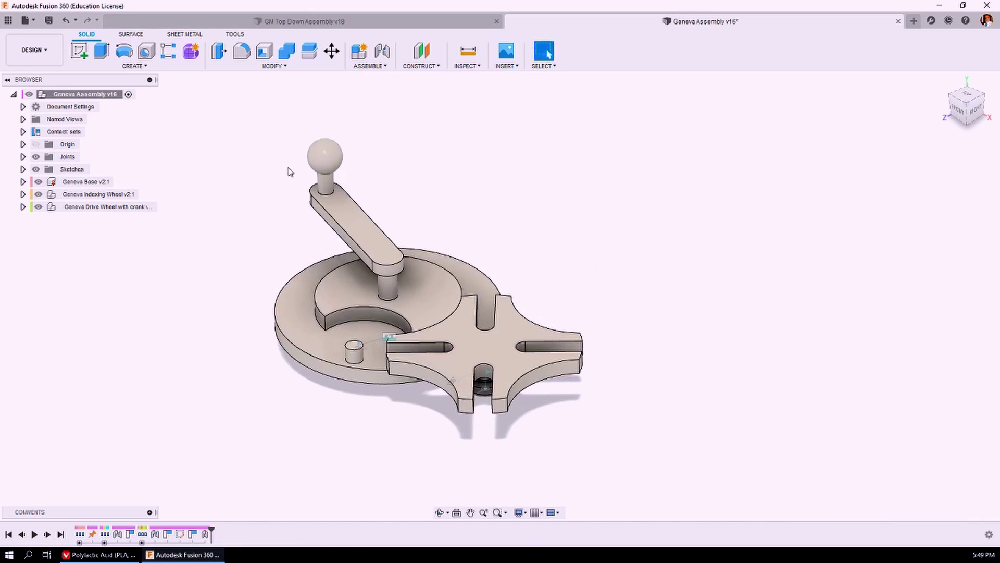
Paint the base and crank glossy yellow enamel and the indexing wheel magenta
{"action": "key", "text": "a"}
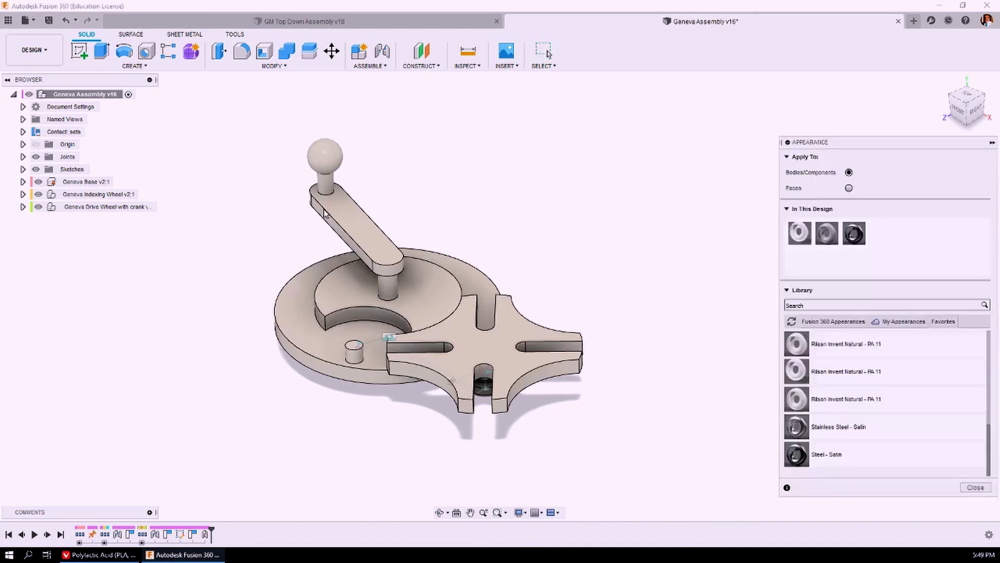
{"action": "scroll", "coordinate": [894, 425], "scroll_direction": "down", "scroll_amount": 3}
{"action": "left_click_drag", "start_coordinate": [885, 344], "coordinate": [367, 223]}
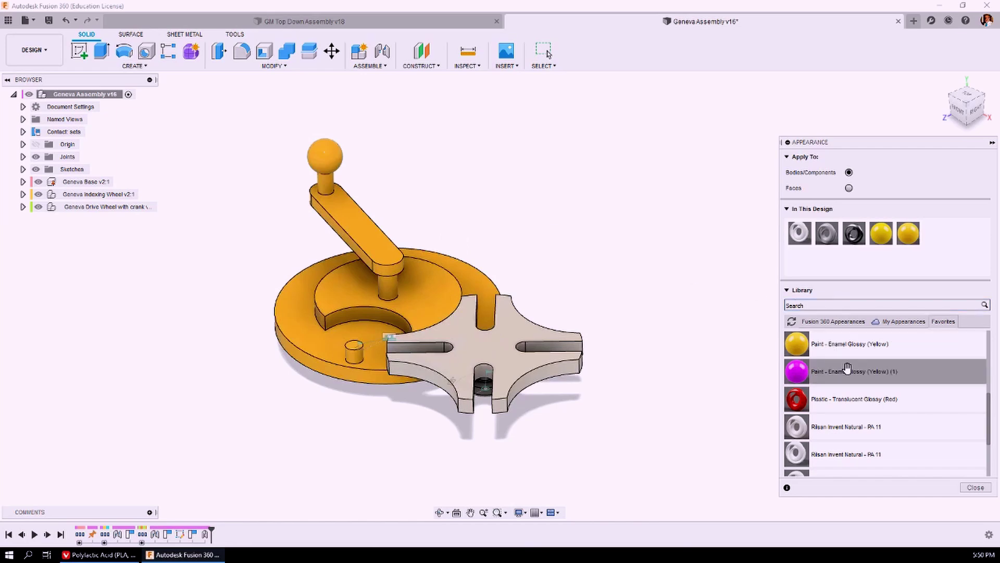
{"action": "mouse_move", "coordinate": [850, 371]}
{"action": "left_mouse_down"}
{"action": "mouse_move", "coordinate": [530, 331]}
{"action": "mouse_move", "coordinate": [537, 342]}
{"action": "left_mouse_up"}
{"action": "scroll", "coordinate": [474, 393], "scroll_direction": "up", "scroll_amount": 1}
{"action": "scroll", "coordinate": [473, 393], "scroll_direction": "up", "scroll_amount": 3}
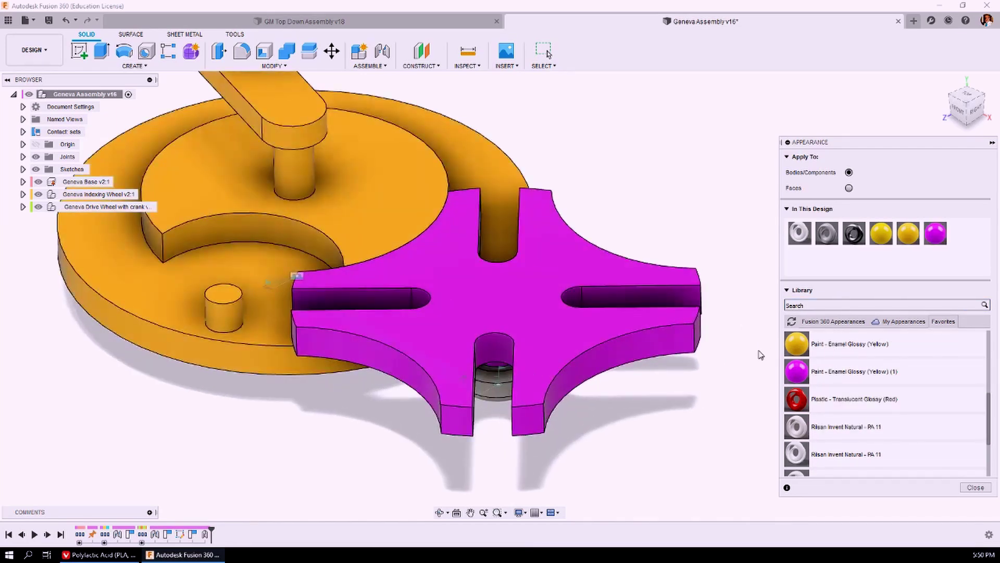
{"action": "left_click_drag", "start_coordinate": [787, 352], "coordinate": [484, 387]}
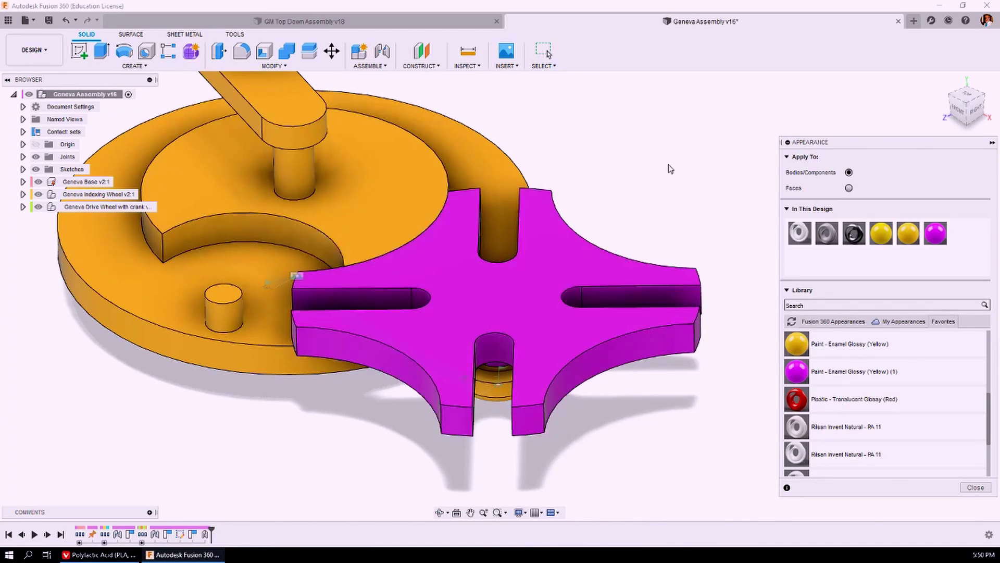
{"action": "scroll", "coordinate": [627, 427], "scroll_direction": "down", "scroll_amount": 2}
{"action": "scroll", "coordinate": [626, 427], "scroll_direction": "down", "scroll_amount": 2}
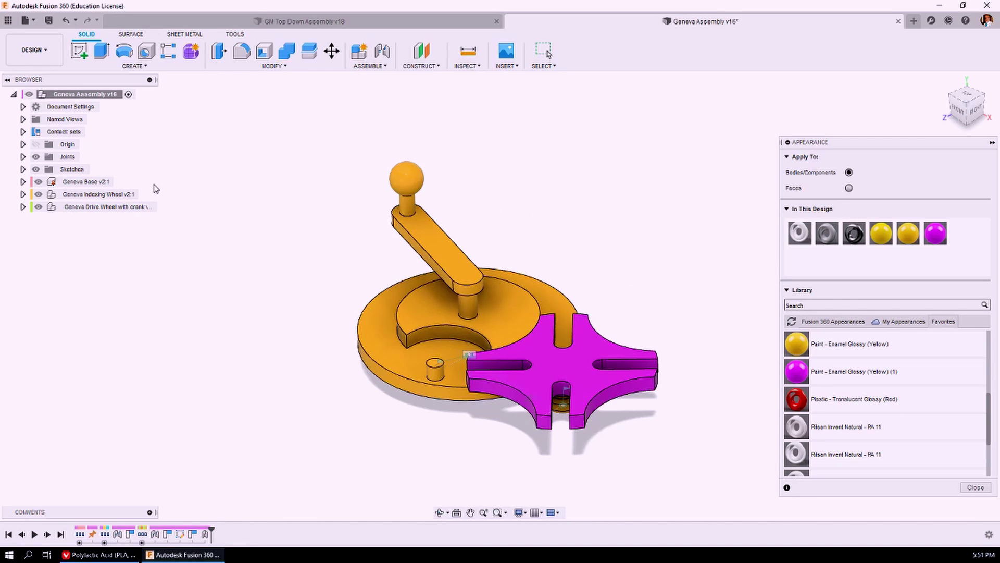
Confirm in the Geneva Base's properties that it uses the PLA Generic material
{"action": "left_click", "coordinate": [975, 487]}
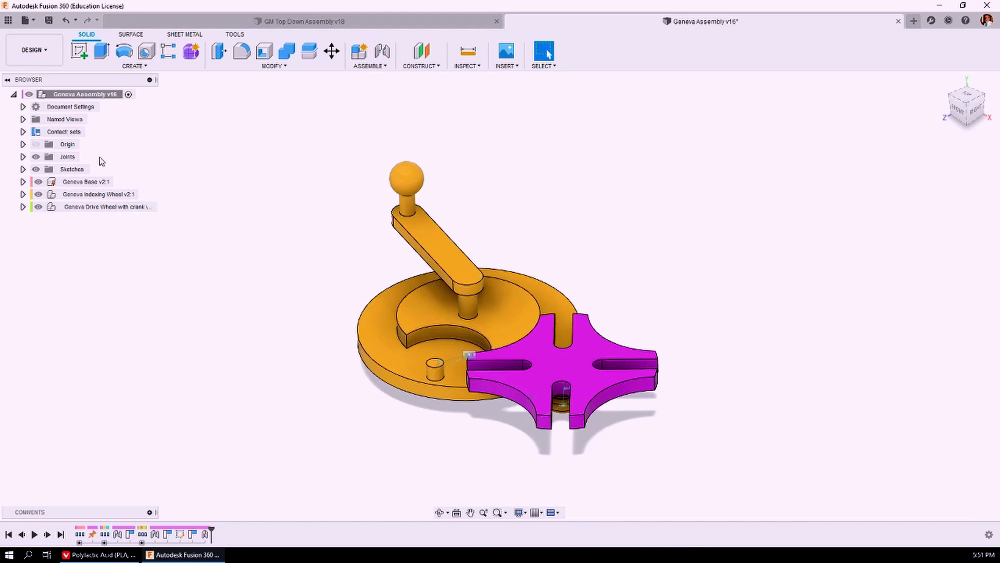
{"action": "right_click", "coordinate": [90, 182]}
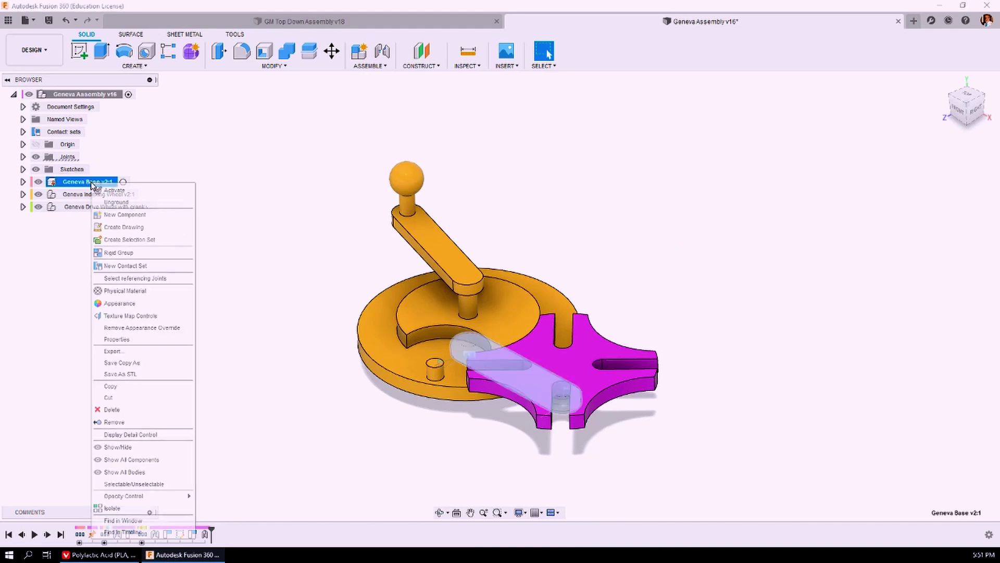
{"action": "left_click", "coordinate": [110, 340]}
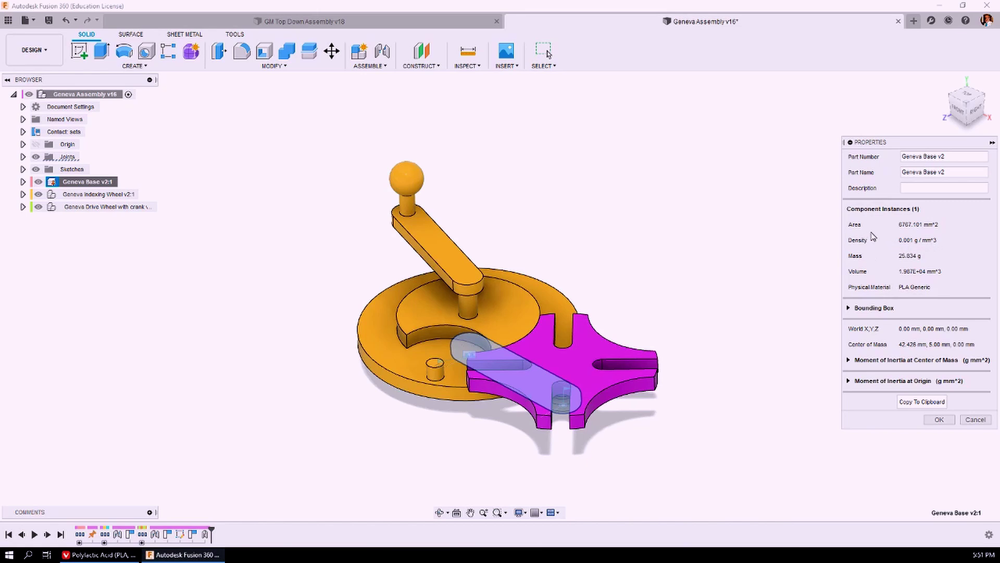
{"action": "left_click", "coordinate": [939, 419]}
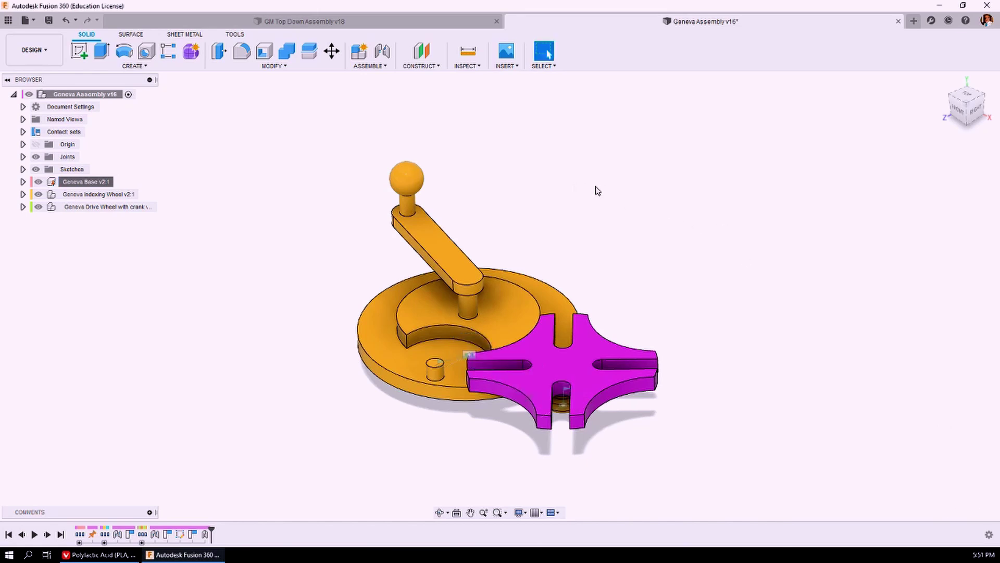
Animate the mechanism through the Rev3 joint, then stop it and switch design tabs
{"action": "left_click", "coordinate": [23, 157]}
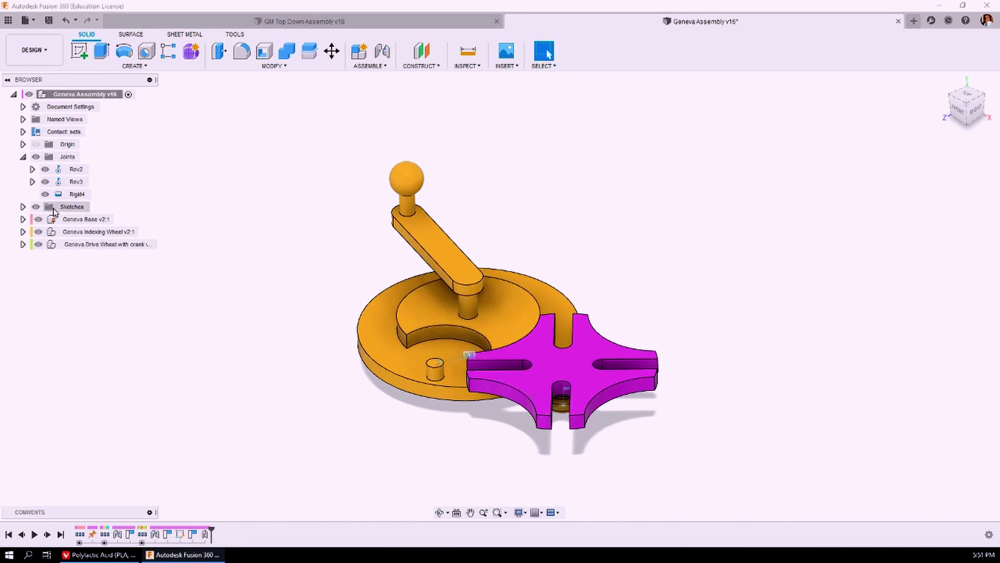
{"action": "left_click", "coordinate": [69, 182]}
{"action": "right_click", "coordinate": [69, 182]}
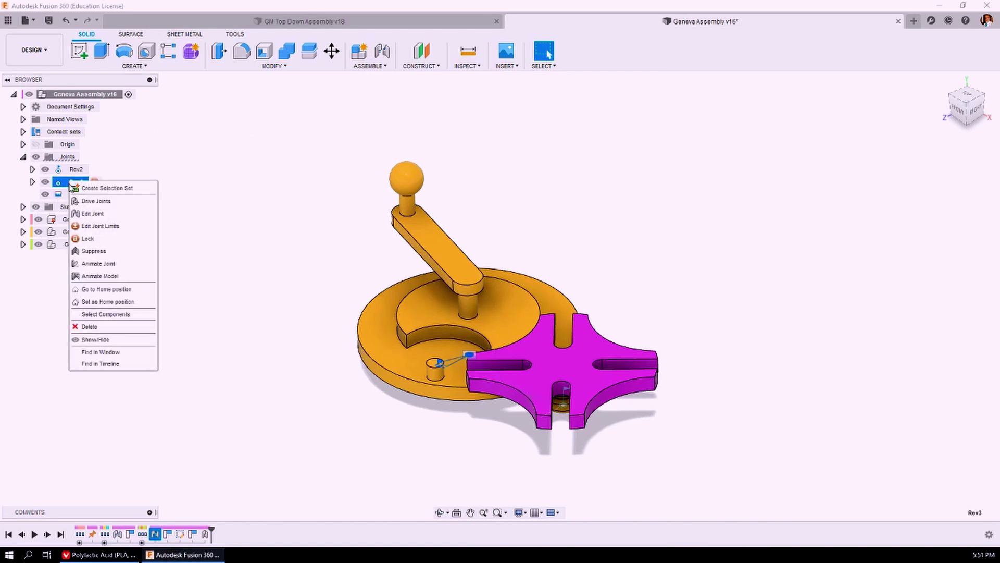
{"action": "left_click", "coordinate": [99, 276]}
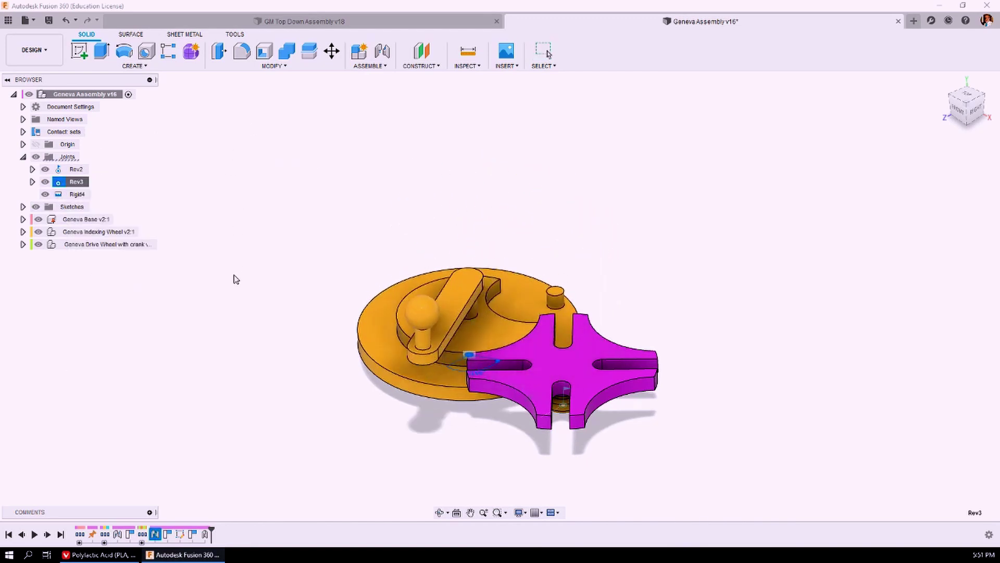
{"action": "key", "text": "Escape"}
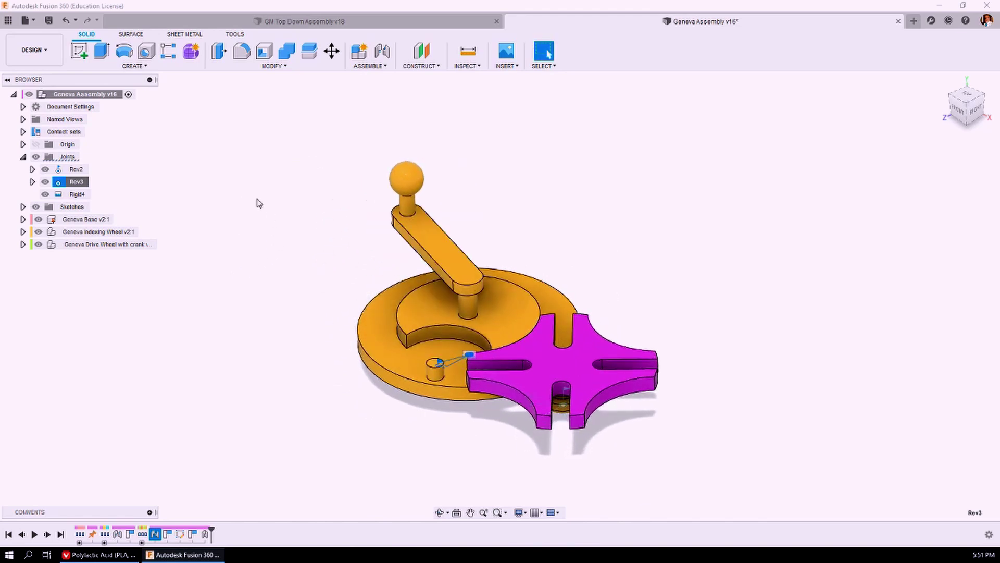
{"action": "left_click", "coordinate": [343, 22]}
{"action": "left_click", "coordinate": [677, 22]}
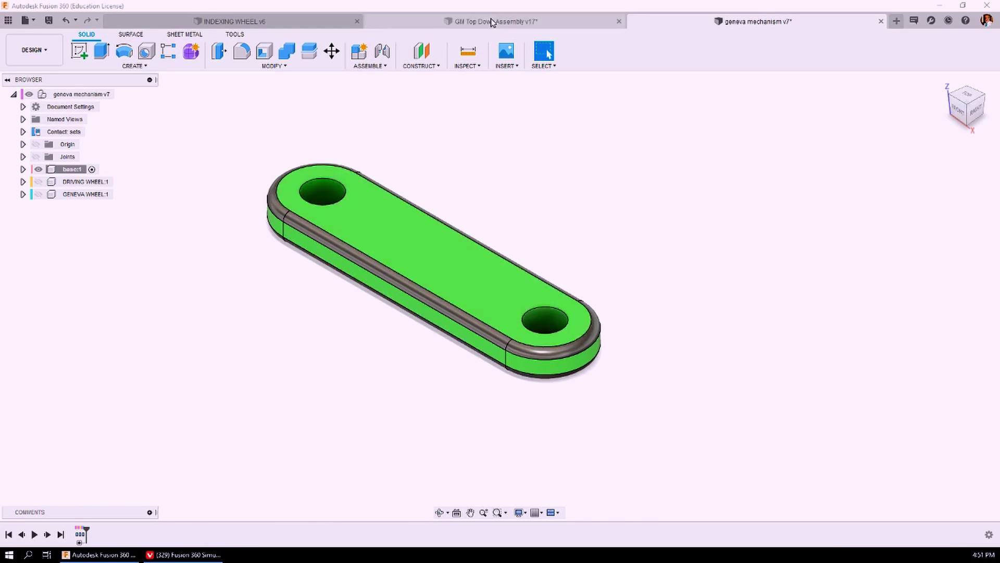
Show GM Top Down Assembly v17, then bring the YouTube Fusion 360 Simulation tutorial forward
{"action": "left_click", "coordinate": [492, 22]}
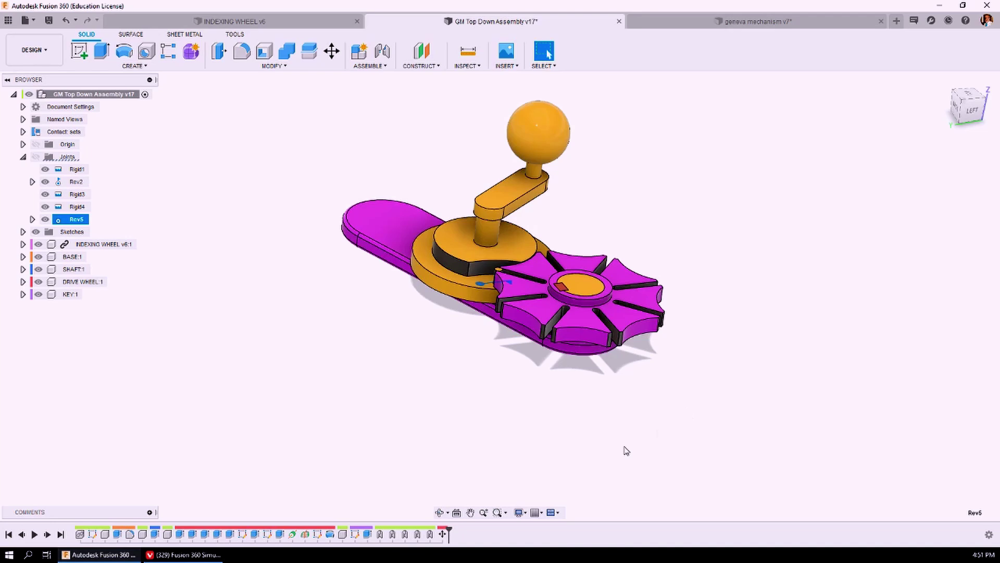
{"action": "left_click", "coordinate": [190, 556]}
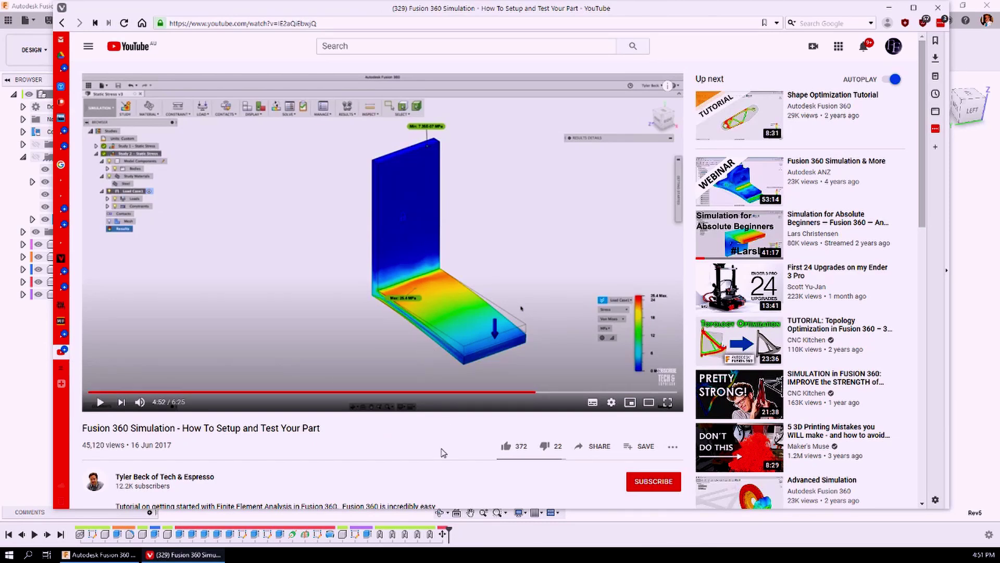
Subscribe to the tutorial's channel and minimise the browser to reveal the Fusion assembly
{"action": "left_click", "coordinate": [657, 482]}
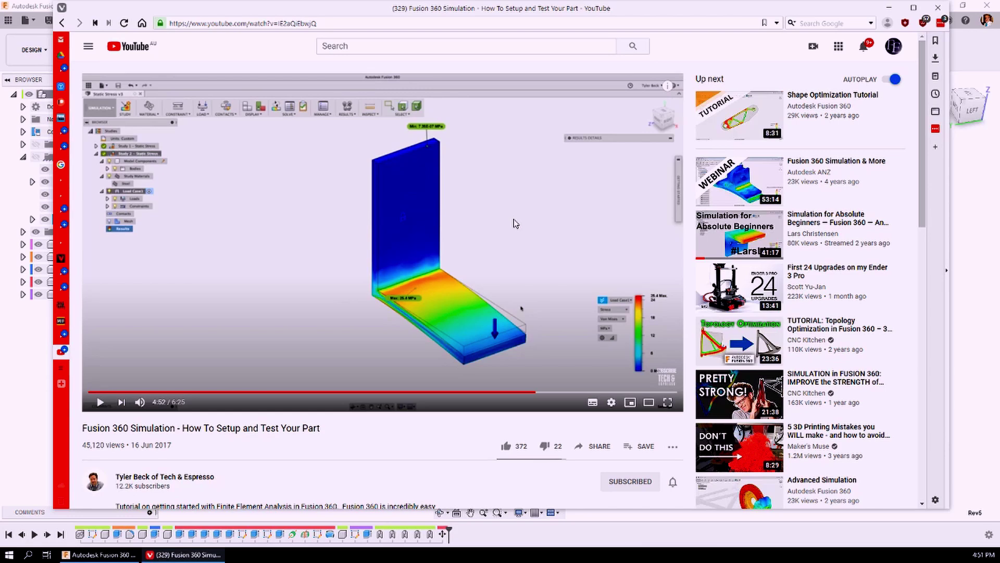
{"action": "left_click", "coordinate": [891, 9]}
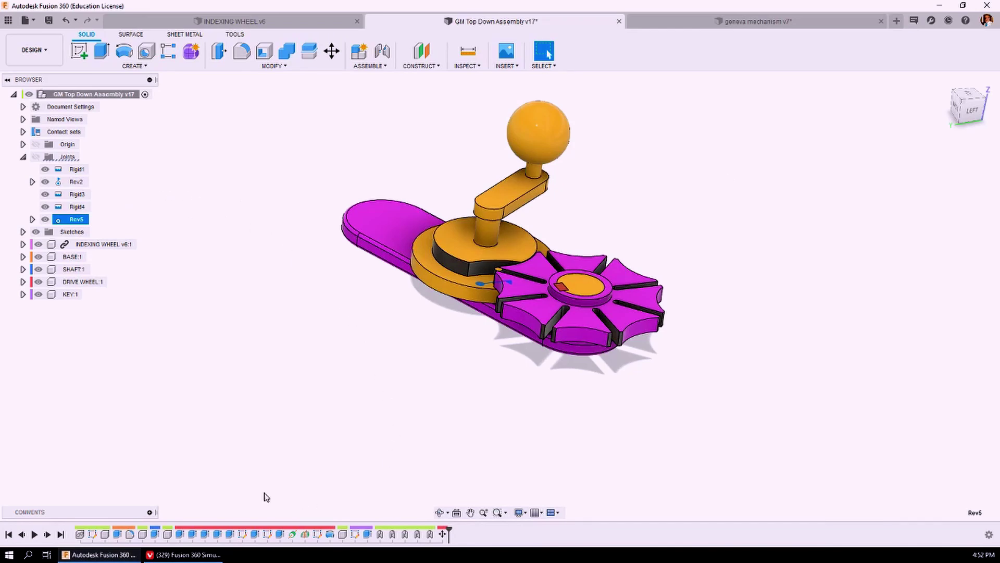
Restore the YouTube browser window in front of the Fusion 360 assembly
{"action": "left_click", "coordinate": [185, 554]}
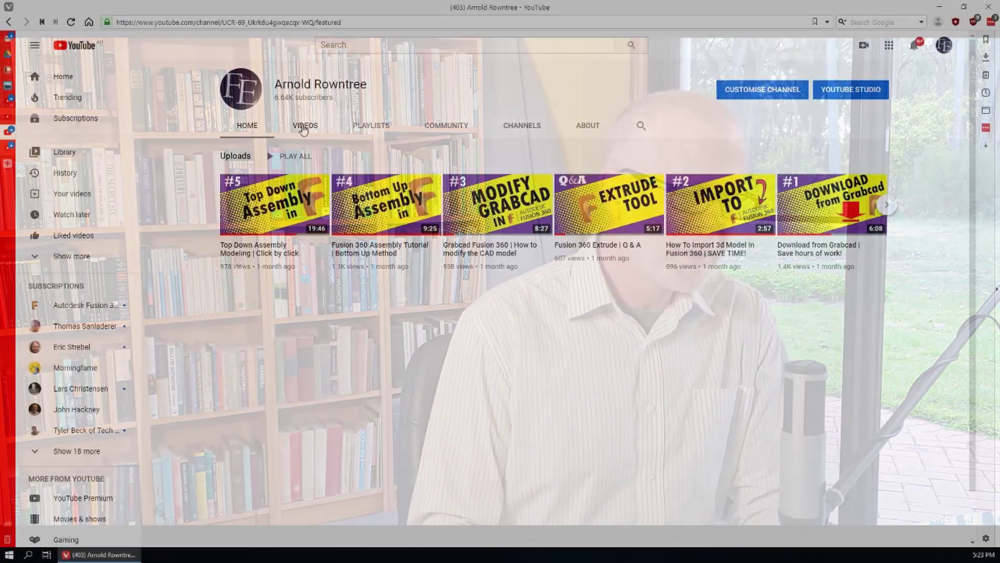
View the channel's uploaded videos, then its playlists page with Fusion 360 tutorial playlists
{"action": "left_click", "coordinate": [305, 126]}
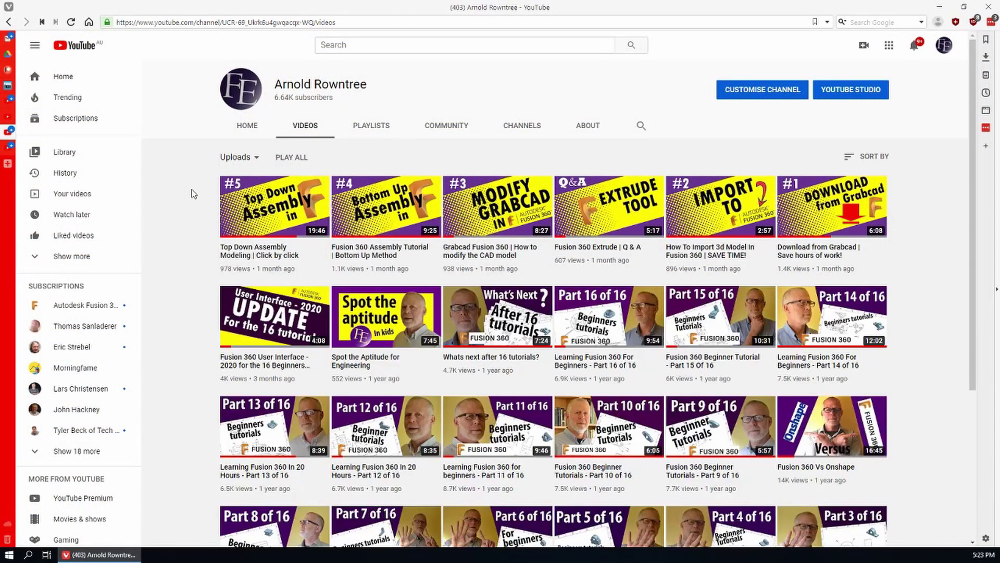
{"action": "left_click", "coordinate": [368, 131]}
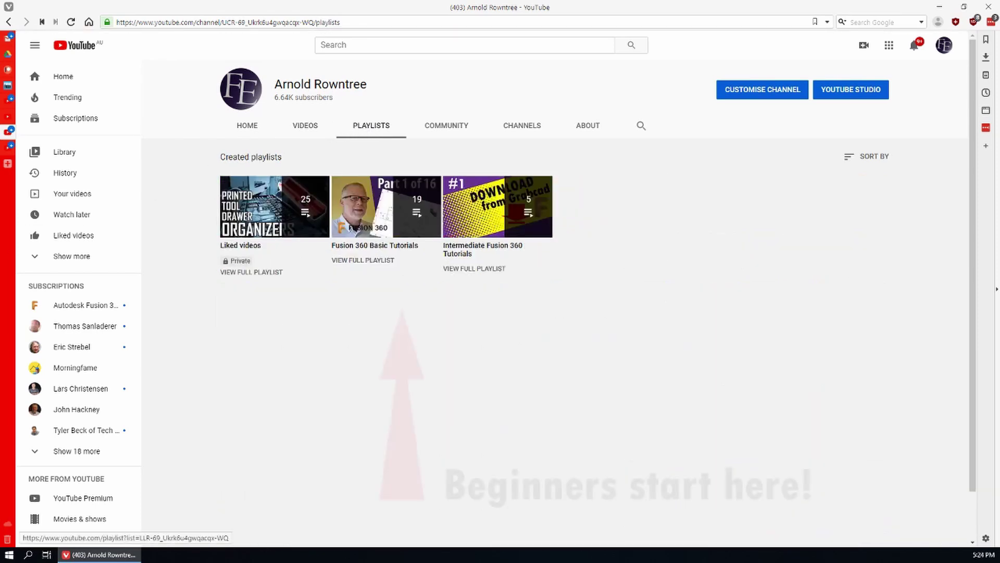